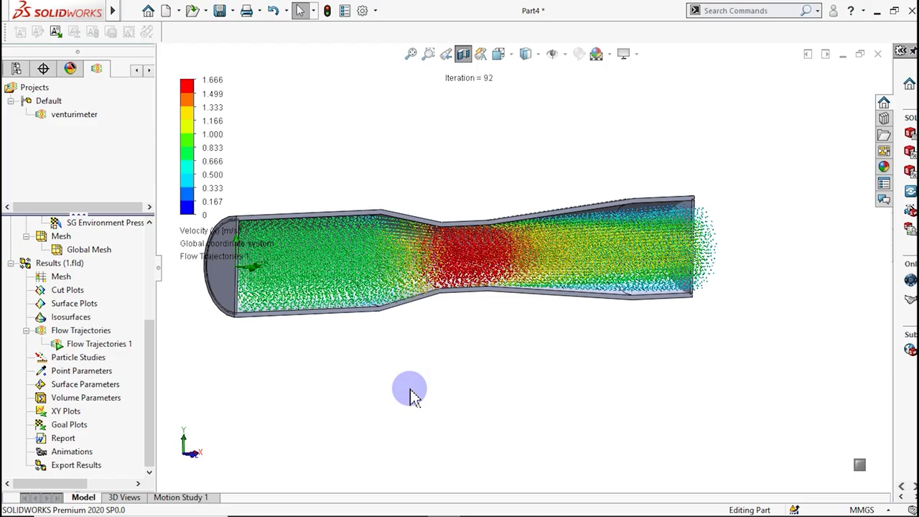
- Zoom in on the throat of the finished venturimeter velocity result, then close the part
scroll(414, 397, down, 2)
scroll(481, 242, down, 3)
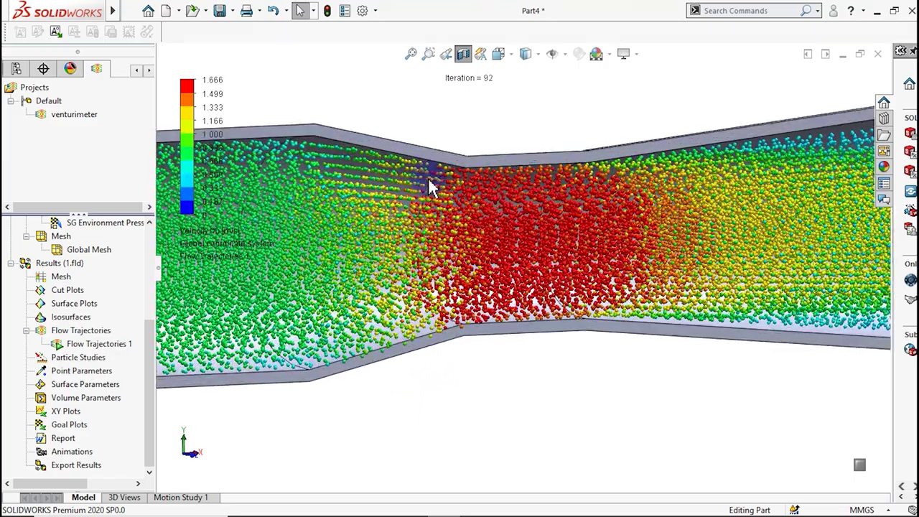
scroll(428, 180, down, 1)
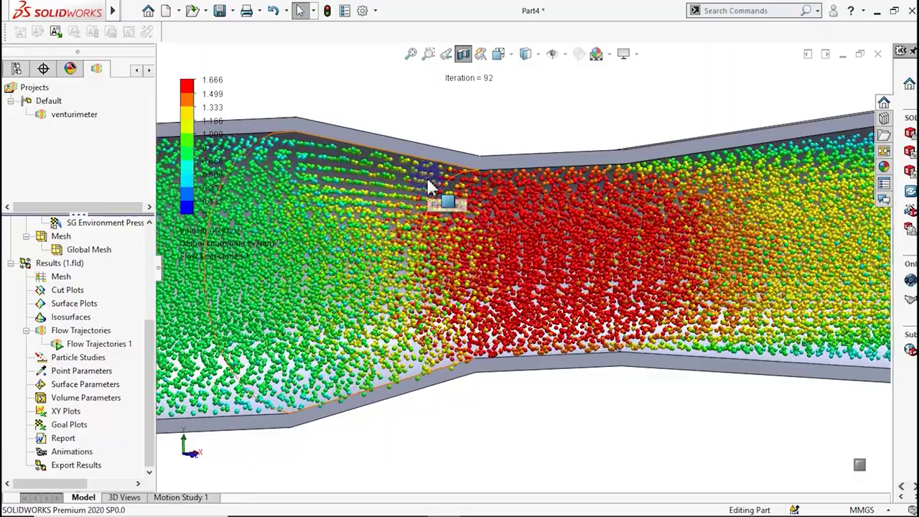
scroll(797, 172, up, 2)
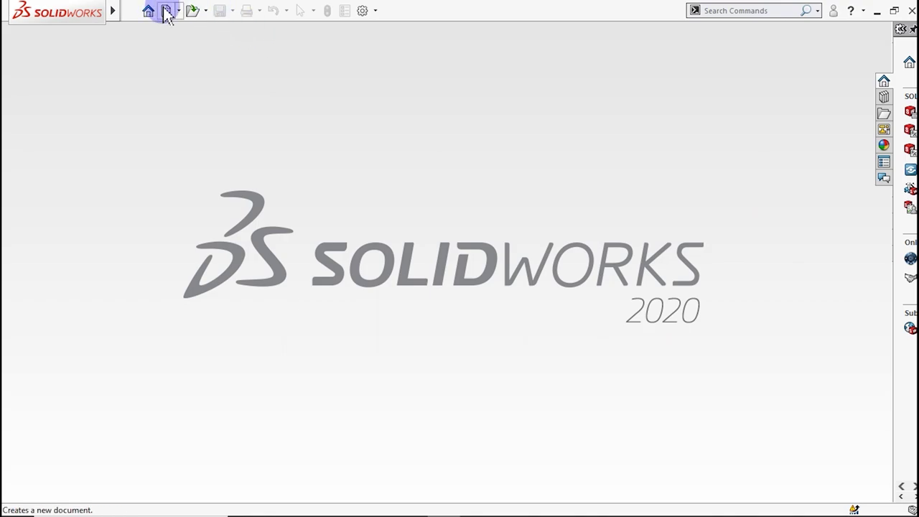
- Create a new part, keep MMGS units, and view the venturi meter drawing in Xodo
click(166, 12)
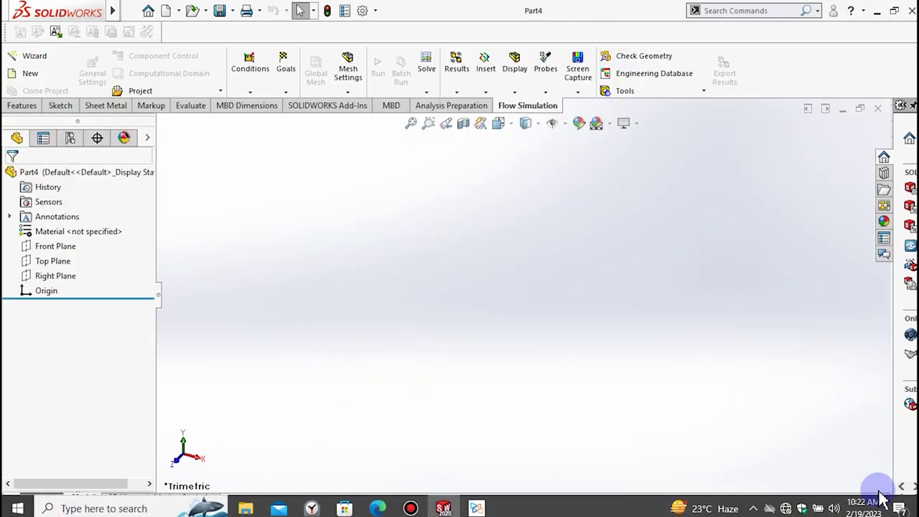
click(862, 510)
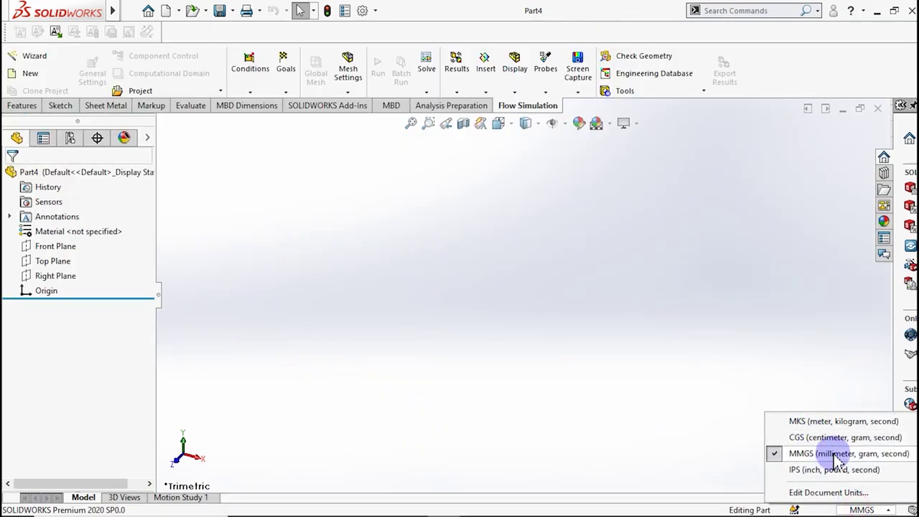
click(834, 455)
mouse_move(444, 503)
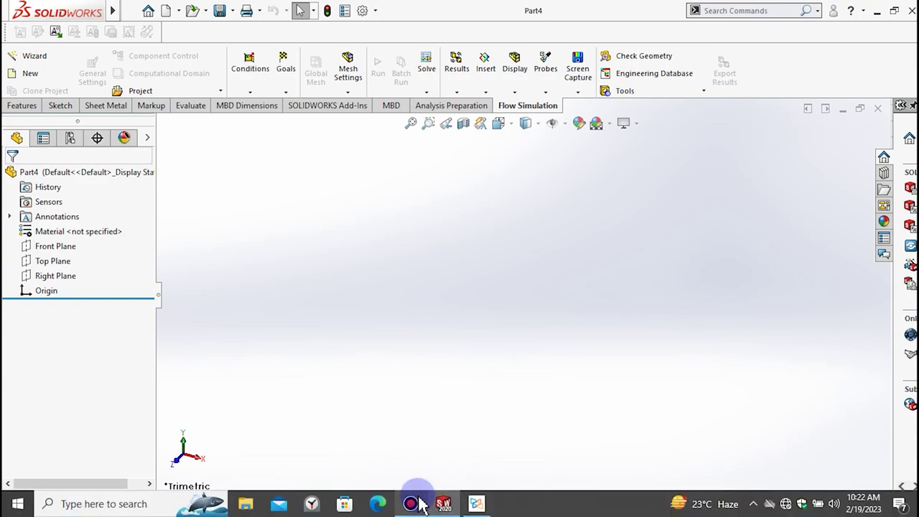
click(476, 503)
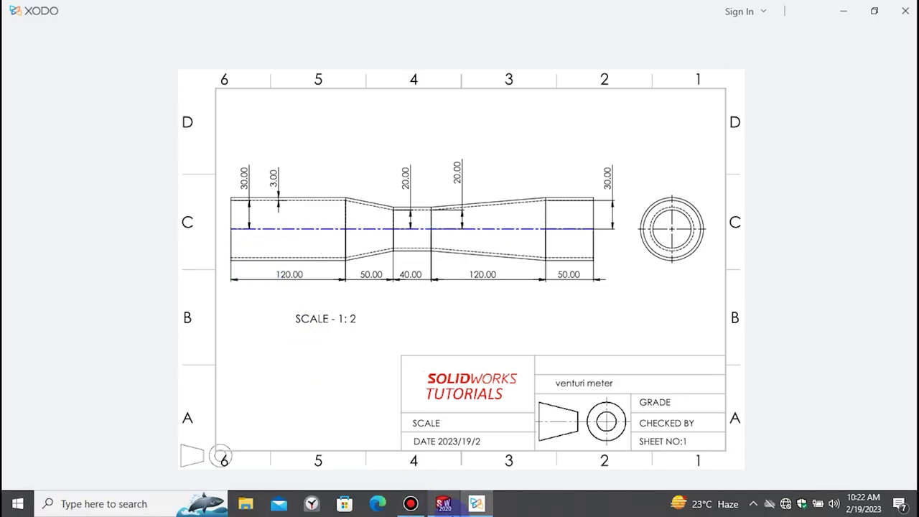
- Start a sketch on the Front Plane, viewed normal to it
click(443, 505)
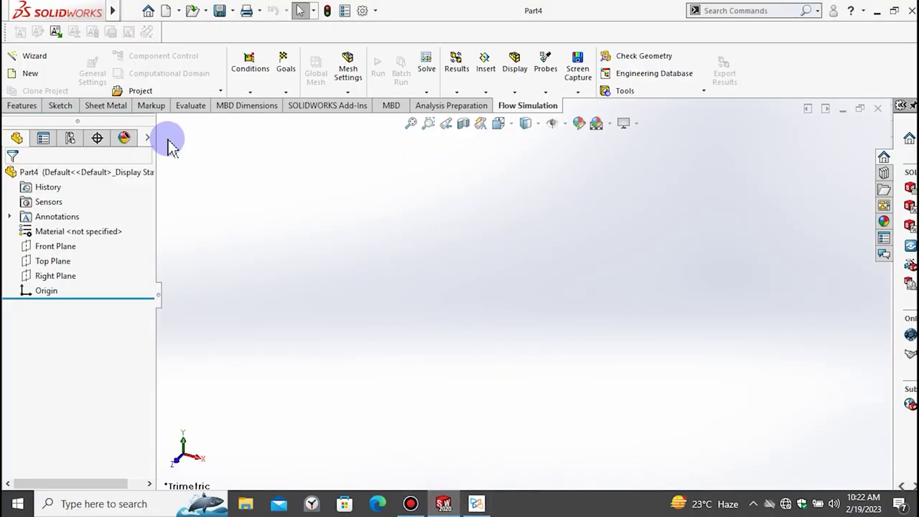
click(48, 247)
click(120, 228)
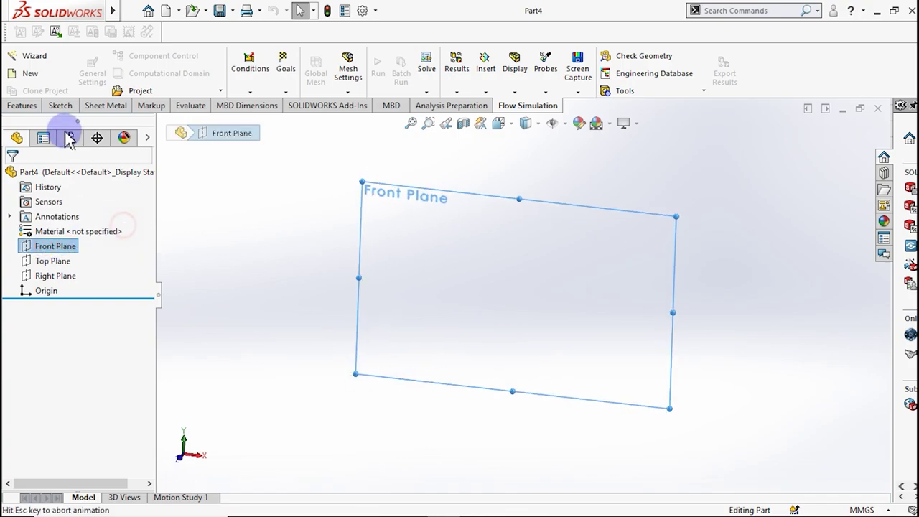
click(63, 105)
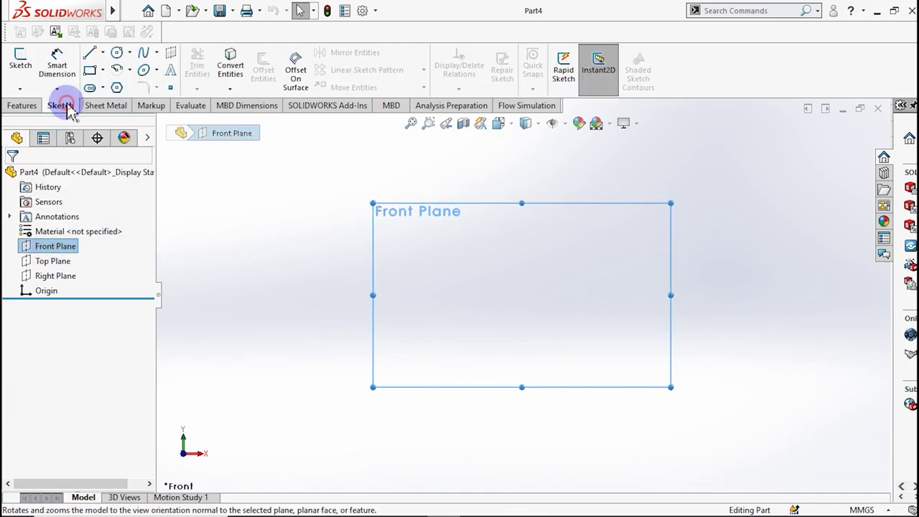
- Draw a horizontal centerline about 260.74 mm long running right from the origin
click(102, 52)
click(122, 84)
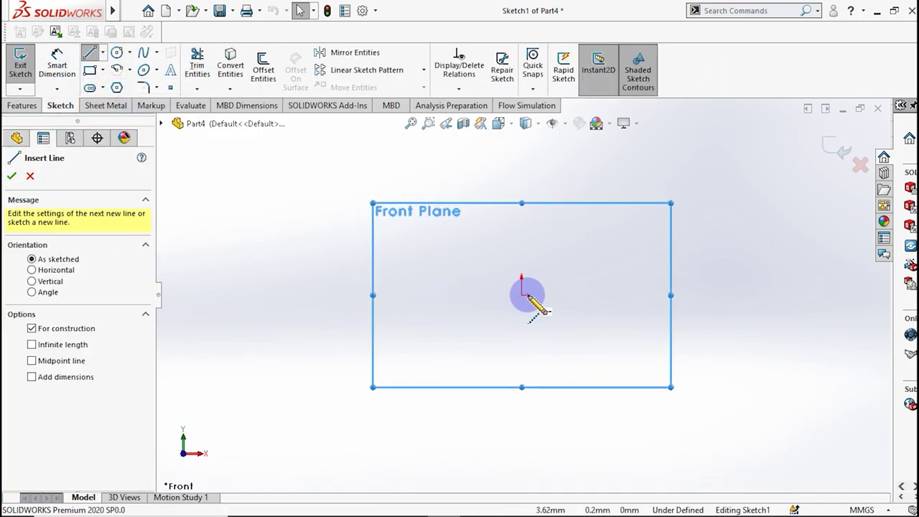
click(522, 294)
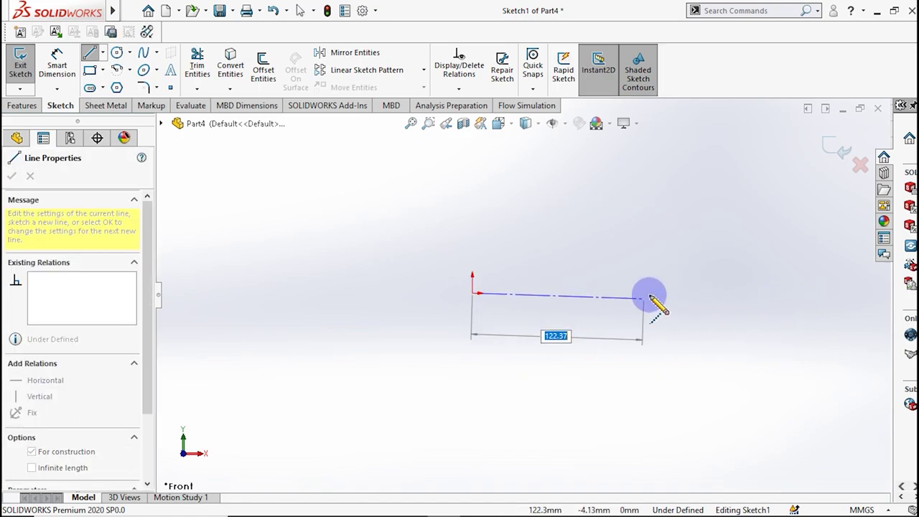
click(837, 295)
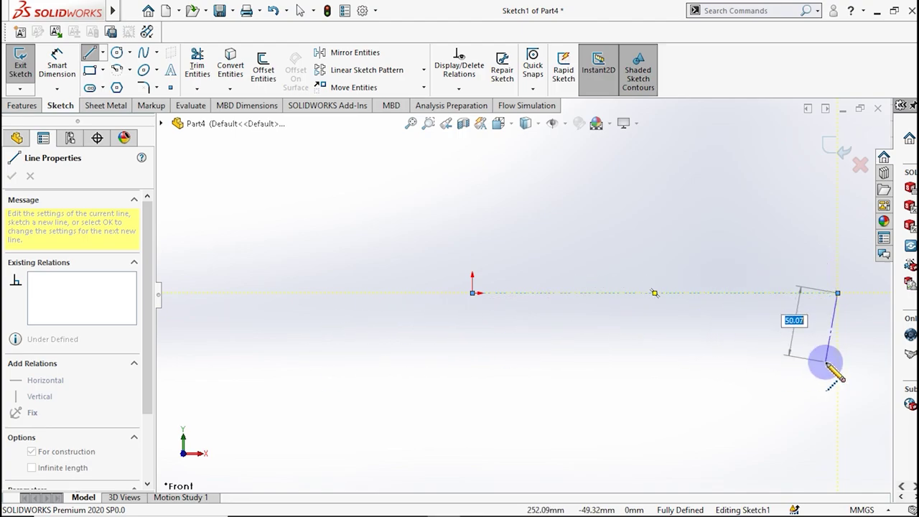
key(Escape)
click(553, 291)
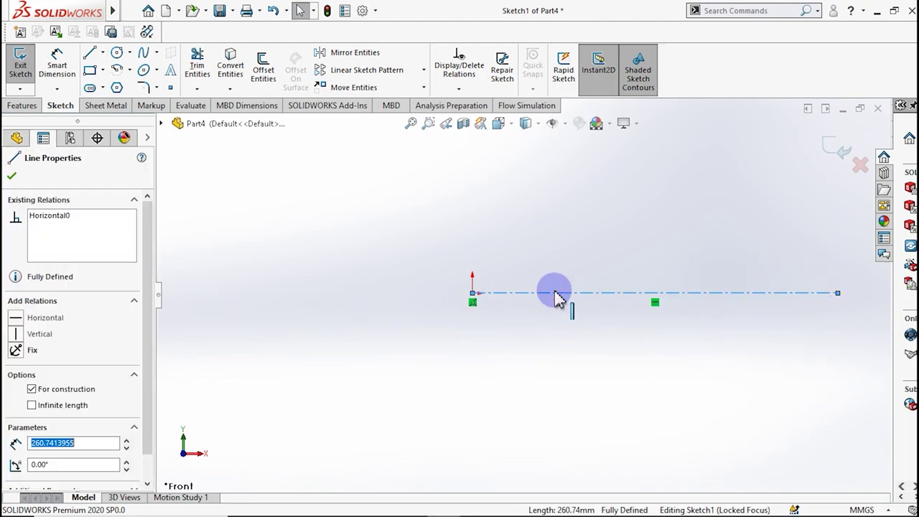
click(24, 181)
scroll(784, 305, down, 3)
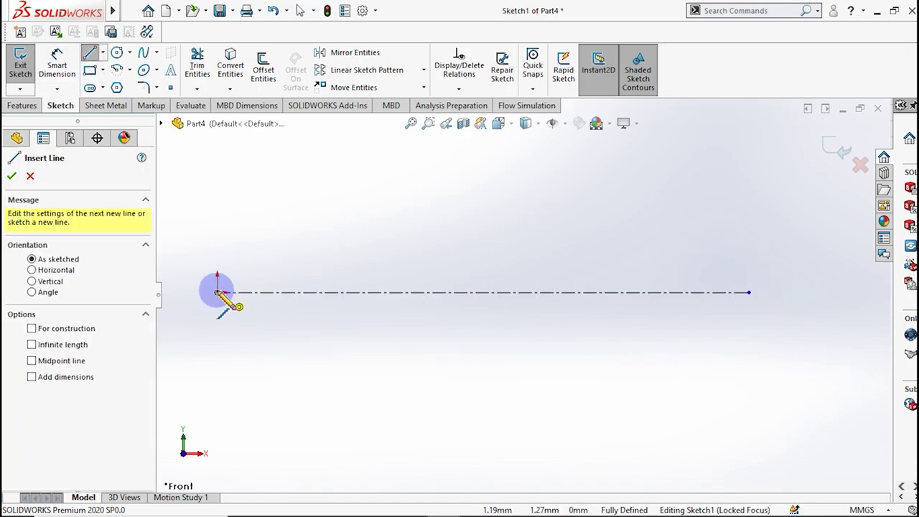
click(219, 291)
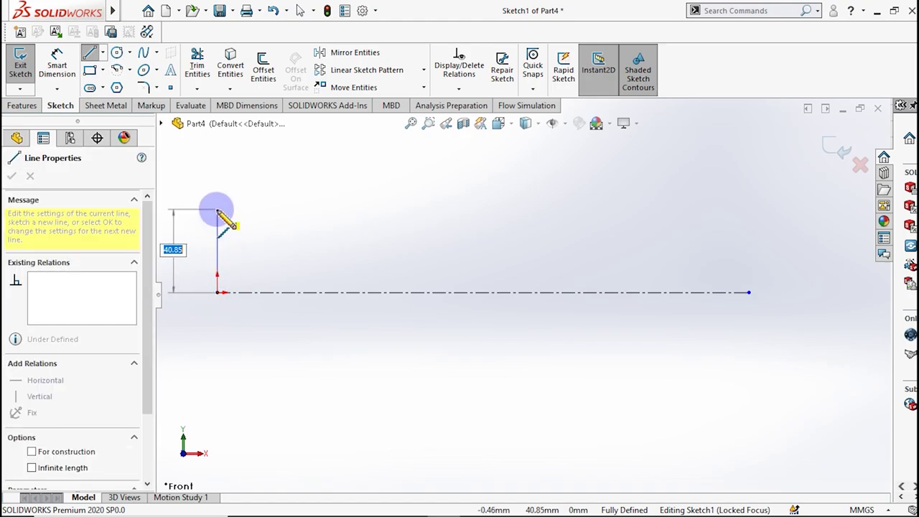
click(217, 202)
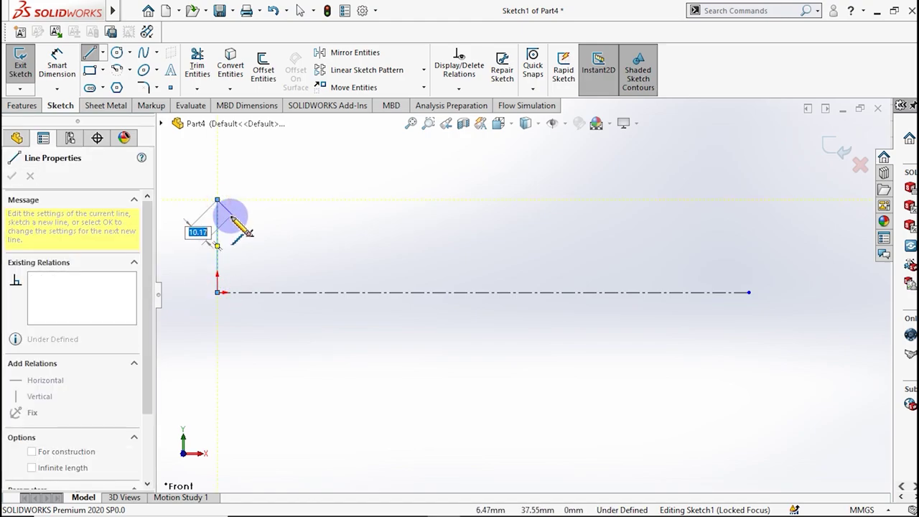
key(Escape)
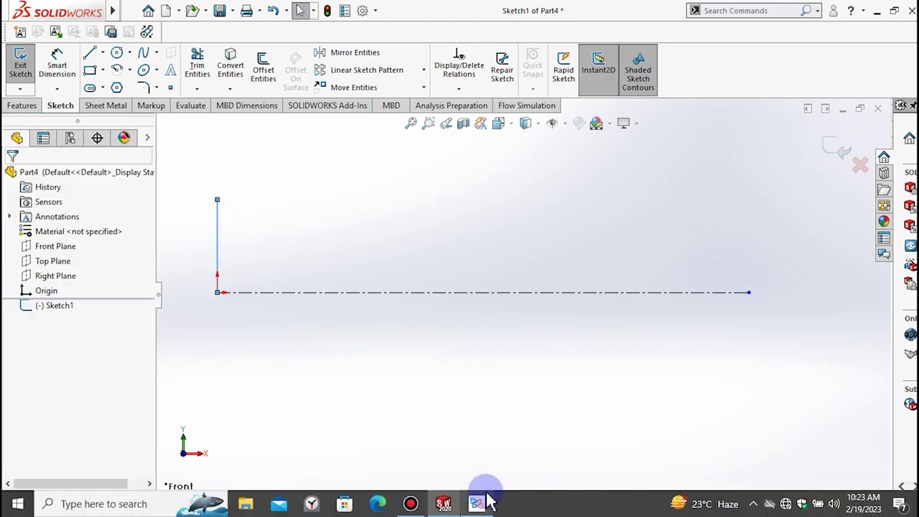
click(218, 222)
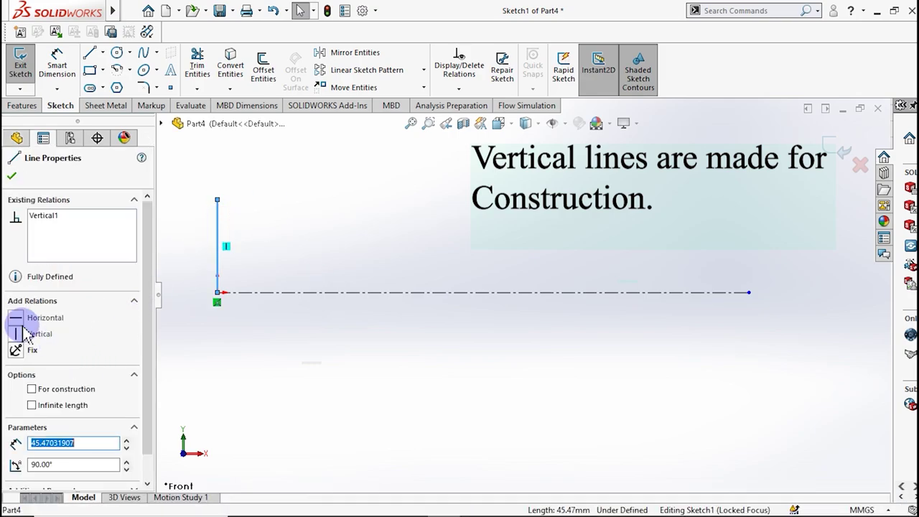
click(12, 177)
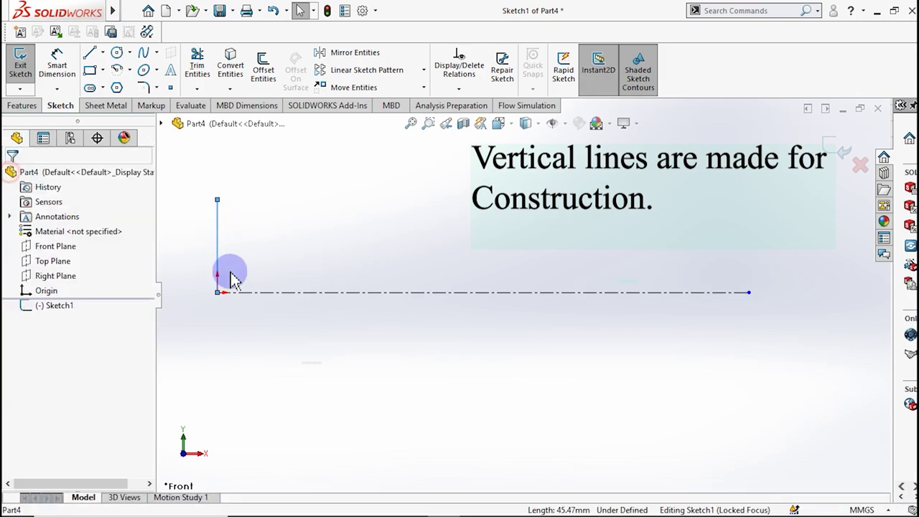
click(103, 53)
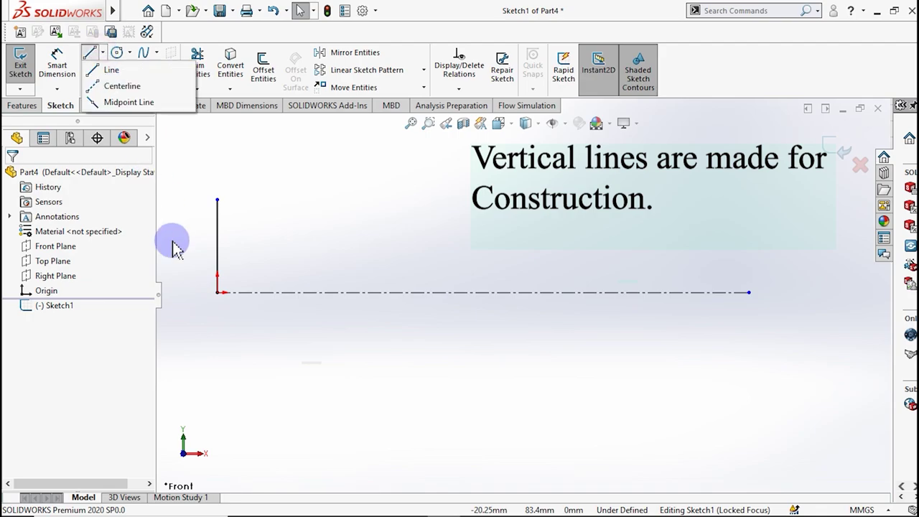
click(217, 217)
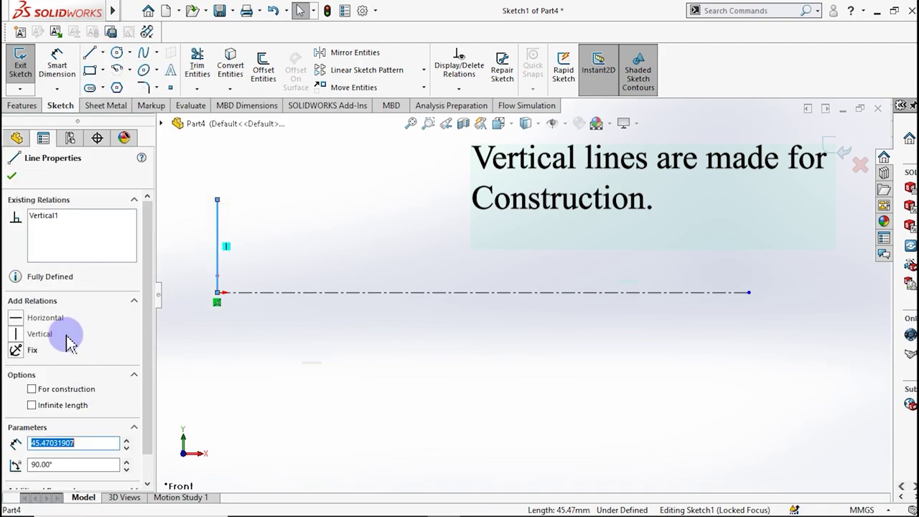
click(13, 178)
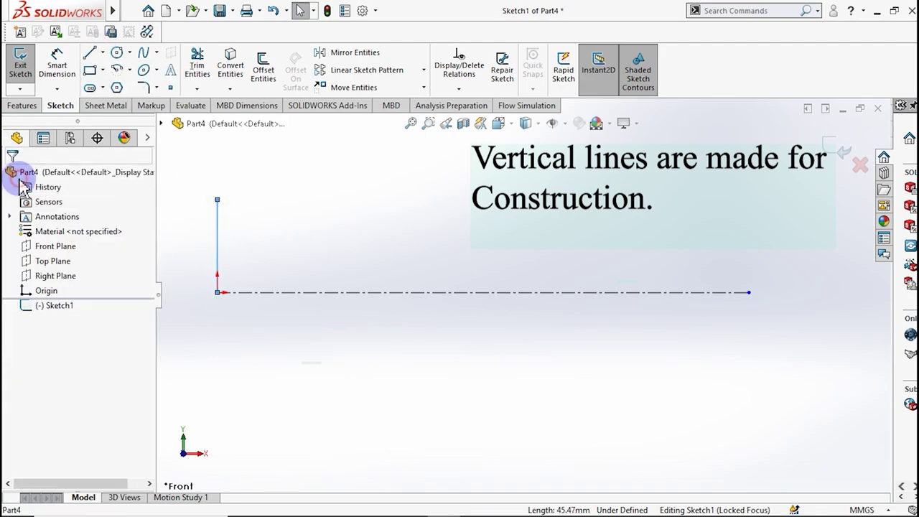
scroll(258, 305, down, 1)
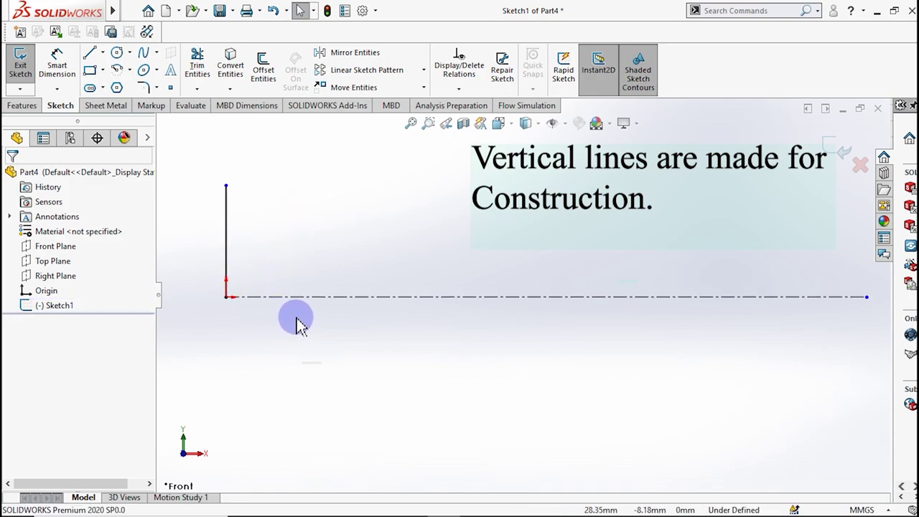
- Draw a short vertical centerline rising from the origin
click(91, 54)
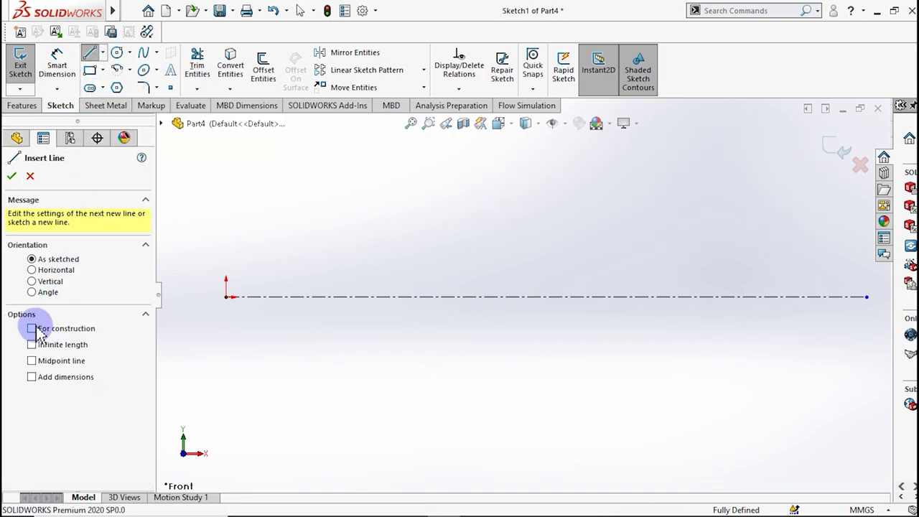
click(14, 177)
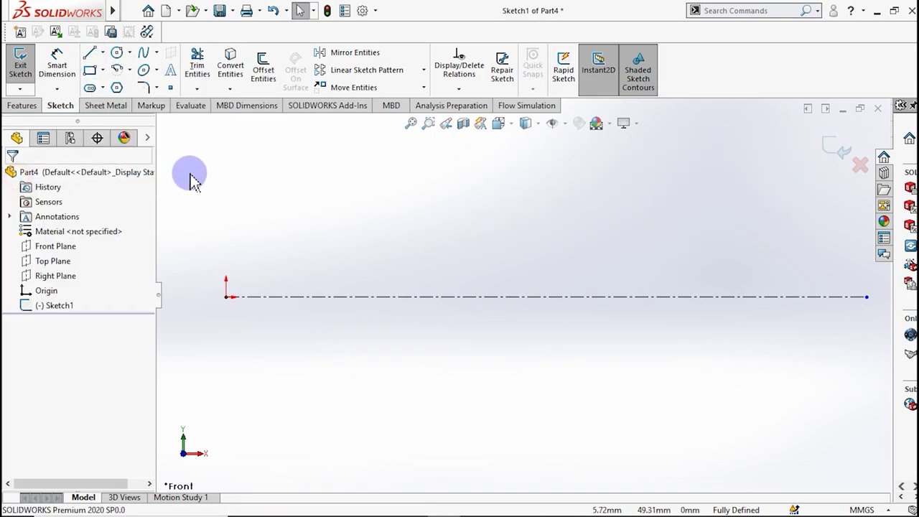
click(102, 55)
click(108, 87)
drag(226, 296, 227, 235)
click(227, 231)
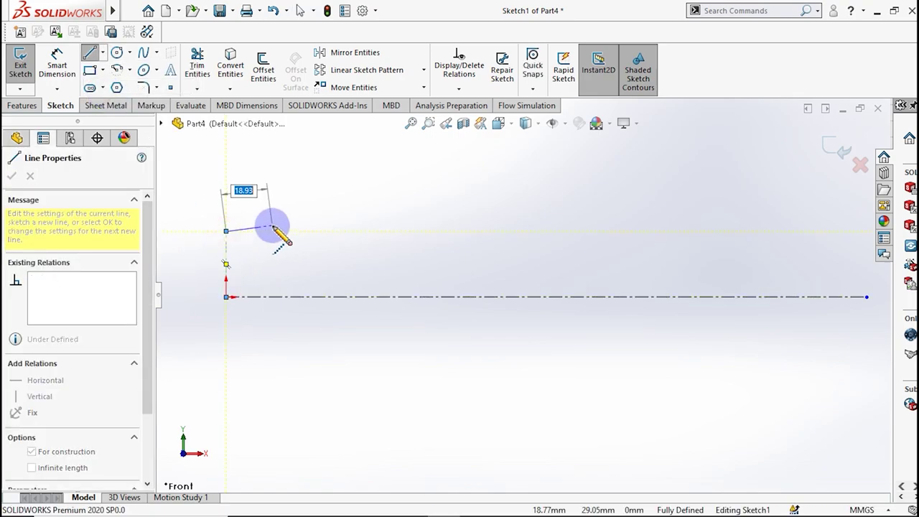
key(Escape)
key(Escape)
click(445, 429)
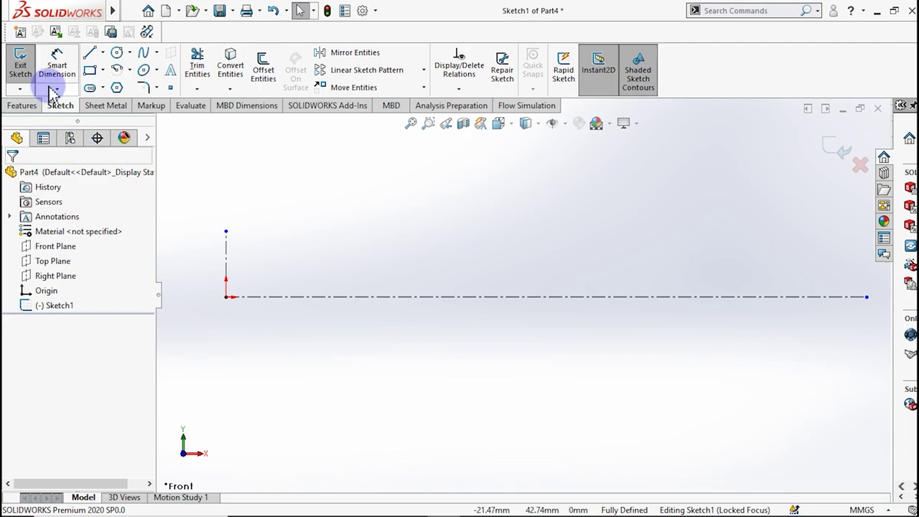
- Add two more short vertical centerlines rising from the horizontal axis further along
click(104, 54)
click(126, 84)
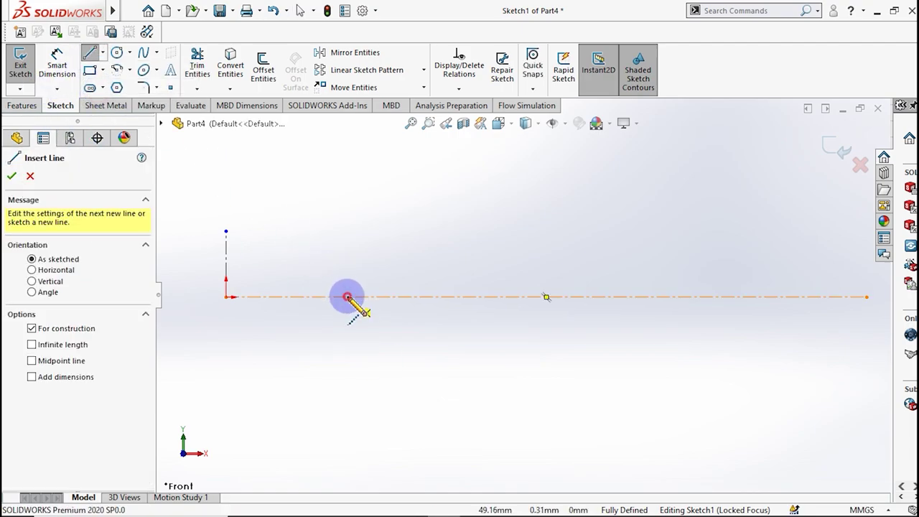
drag(347, 297, 344, 256)
click(344, 255)
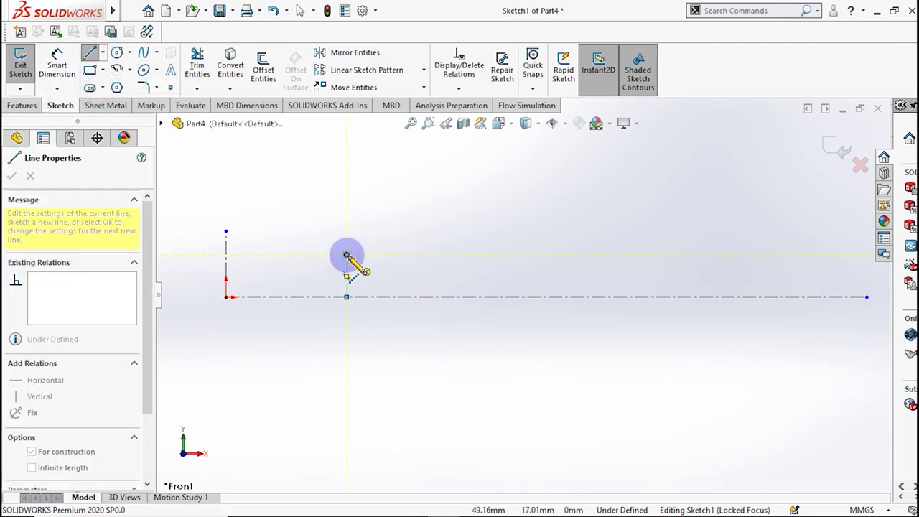
key(Escape)
click(102, 52)
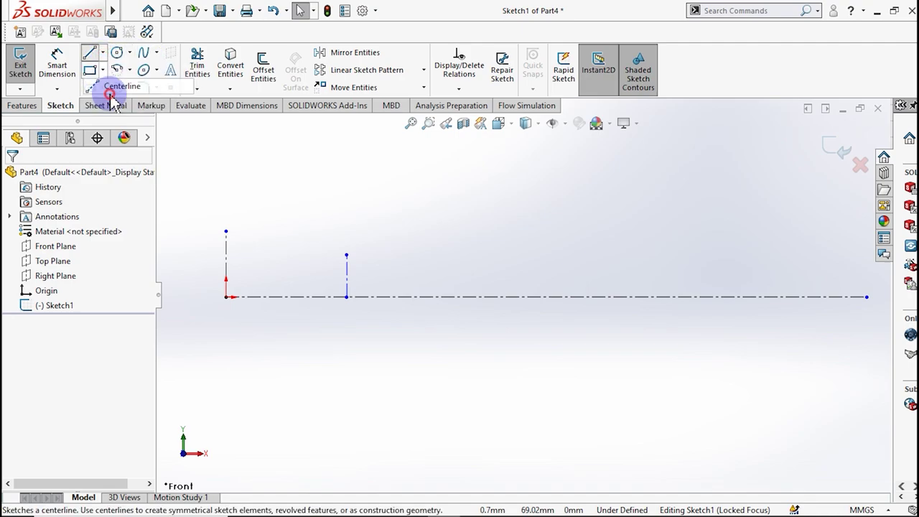
click(118, 83)
click(537, 297)
click(535, 262)
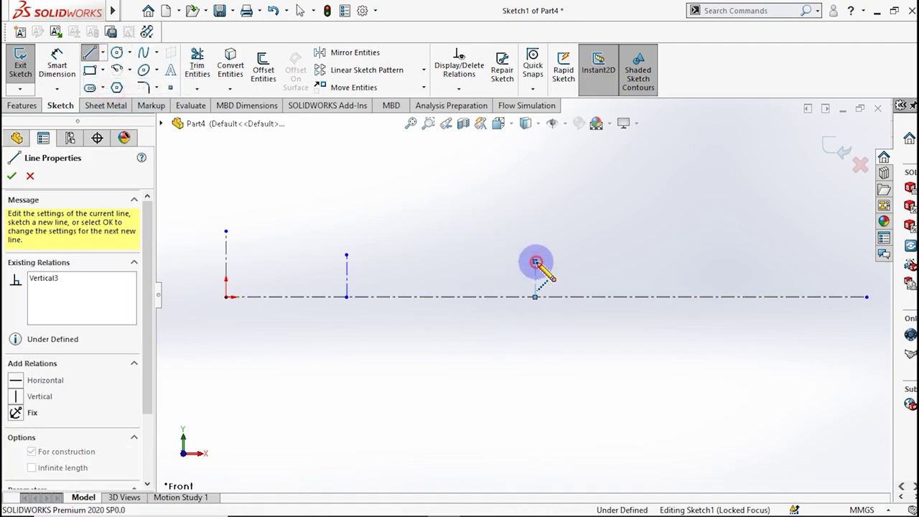
key(Escape)
click(543, 391)
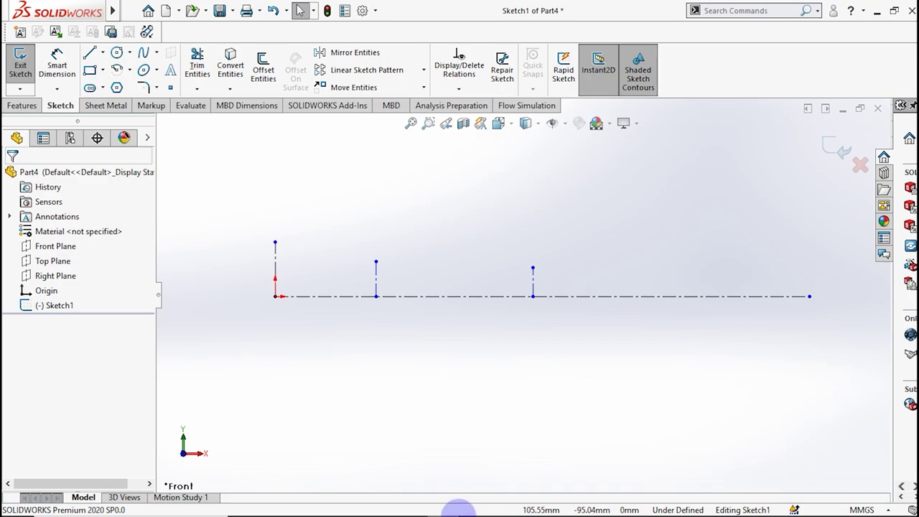
- After checking the Xodo drawing, dimension the origin's vertical centerline to 30 mm tall
click(476, 504)
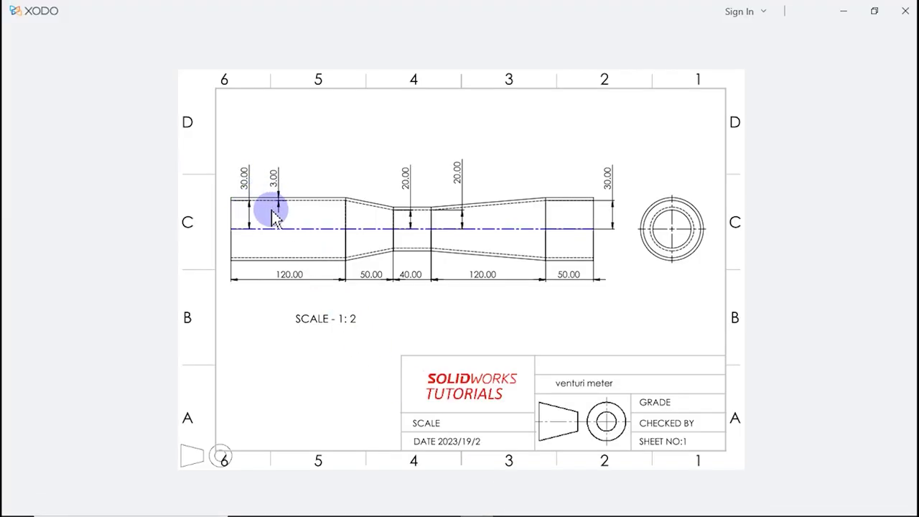
click(441, 503)
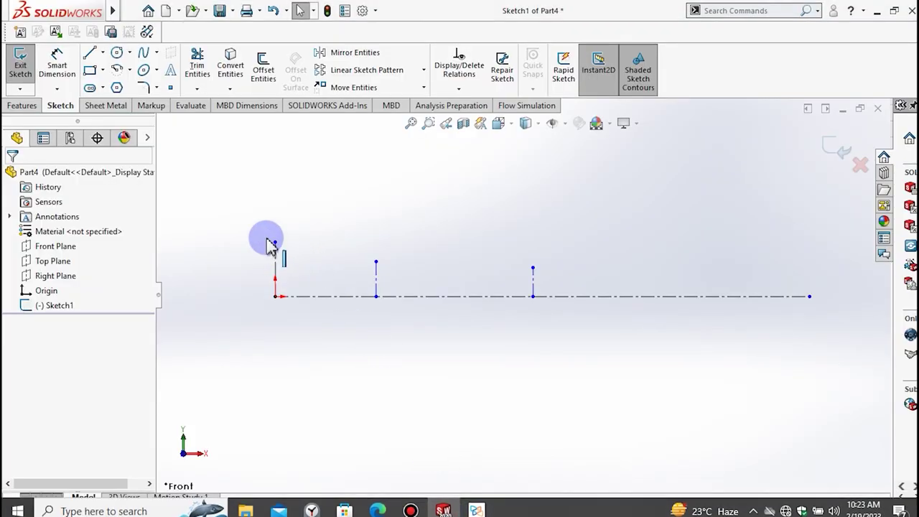
click(57, 63)
click(245, 258)
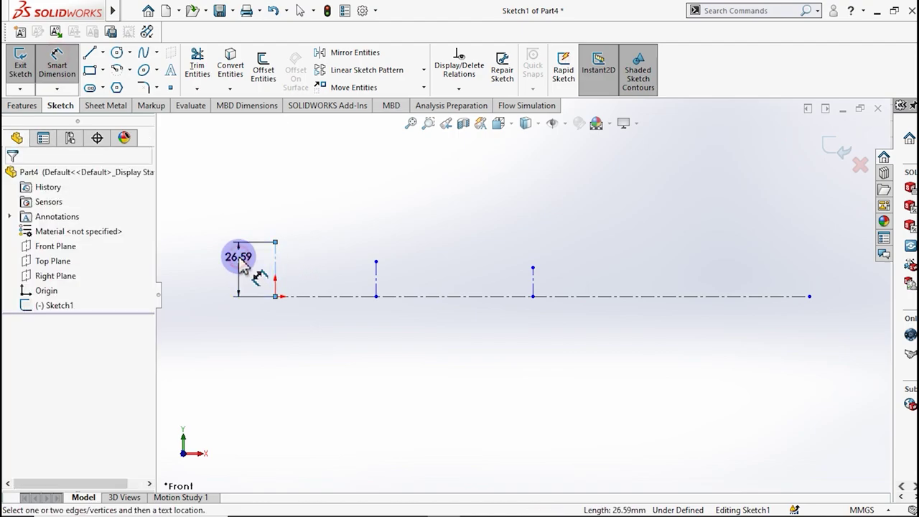
click(239, 261)
text(30)
key(Return)
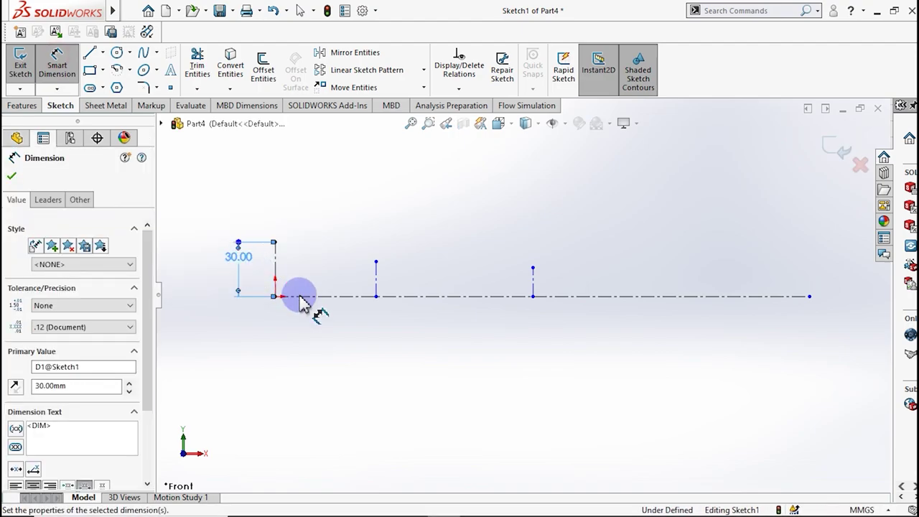
click(300, 313)
mouse_move(454, 515)
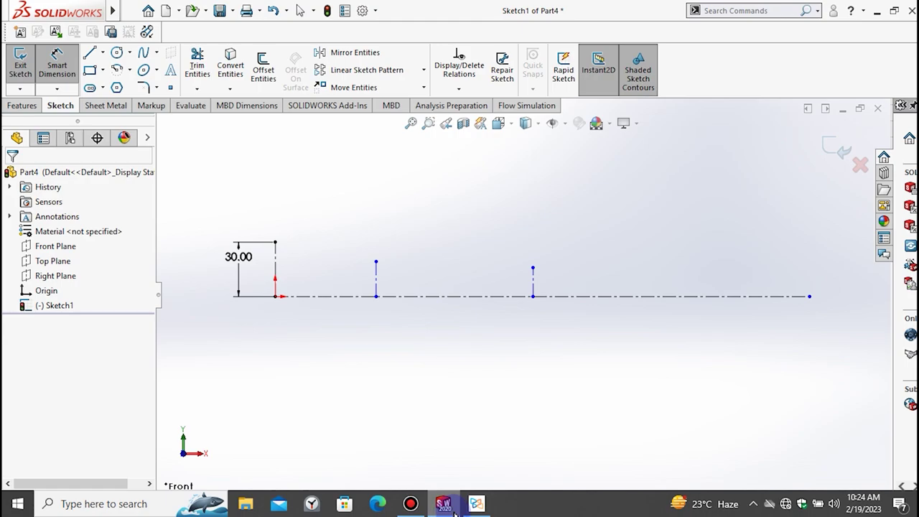
- Review the venturi meter drawing in Xodo, then return to the SOLIDWORKS sketch
click(483, 507)
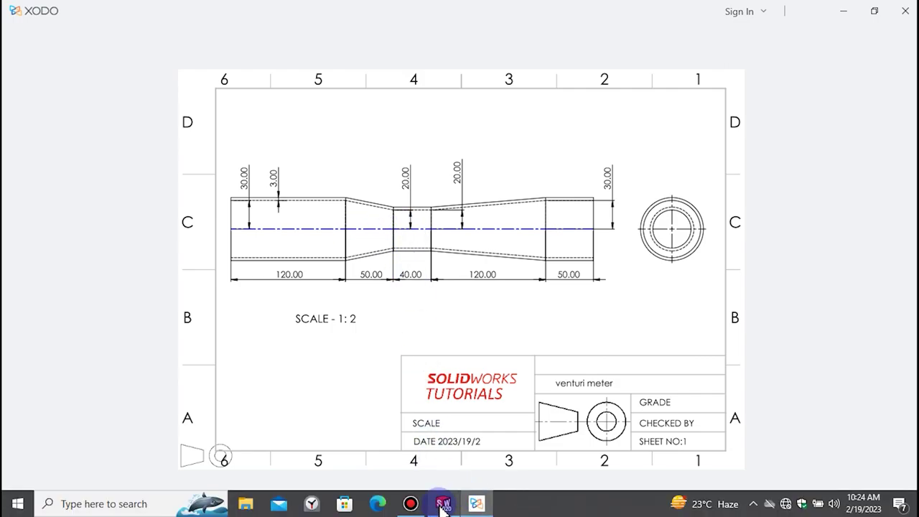
click(442, 507)
- Give the second vertical line a 30 mm height, placed 120 mm from the origin
click(375, 283)
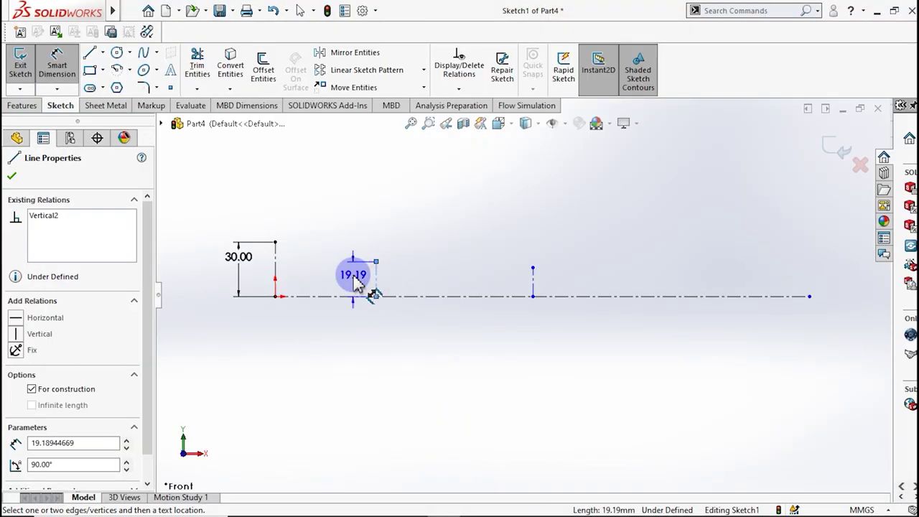
click(357, 283)
text(30)
key(Return)
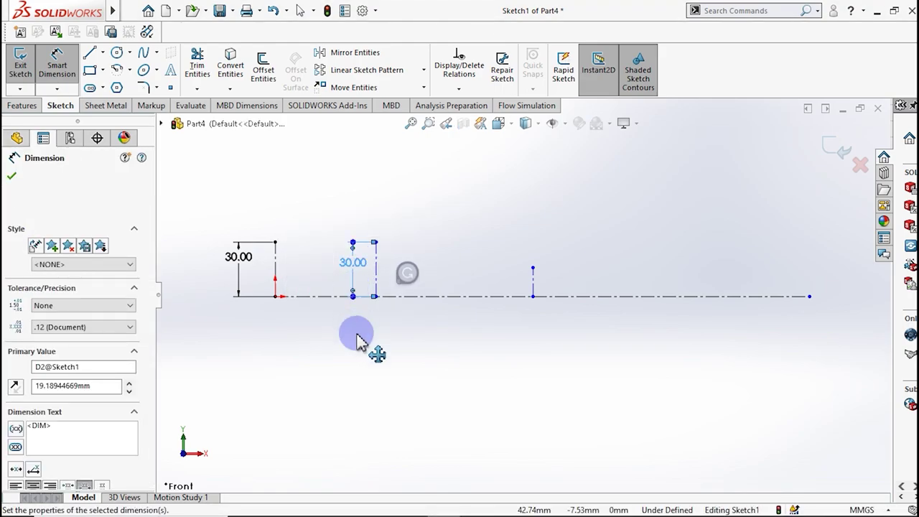
key(Escape)
click(277, 300)
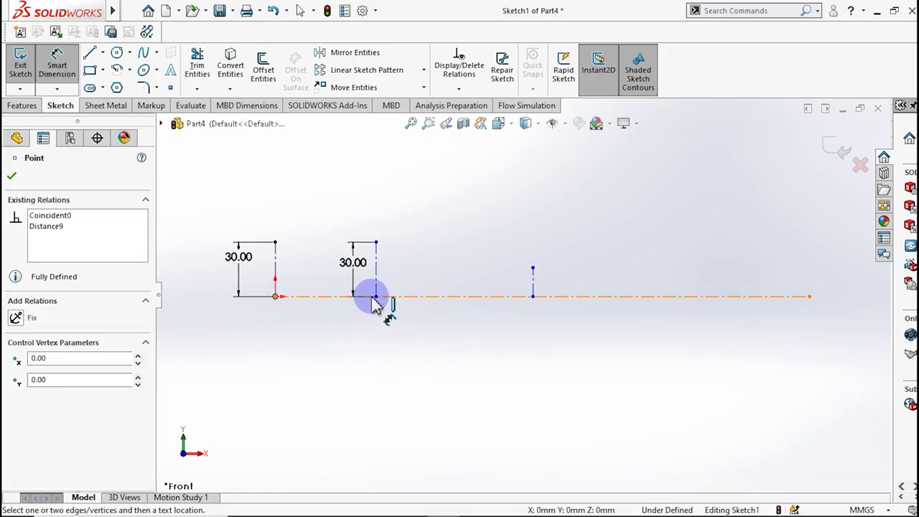
click(376, 296)
click(338, 313)
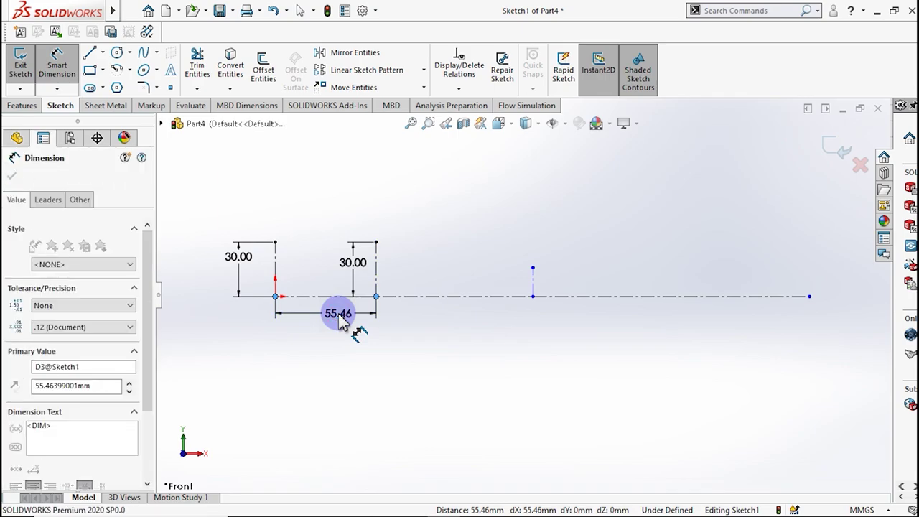
text(120)
key(Return)
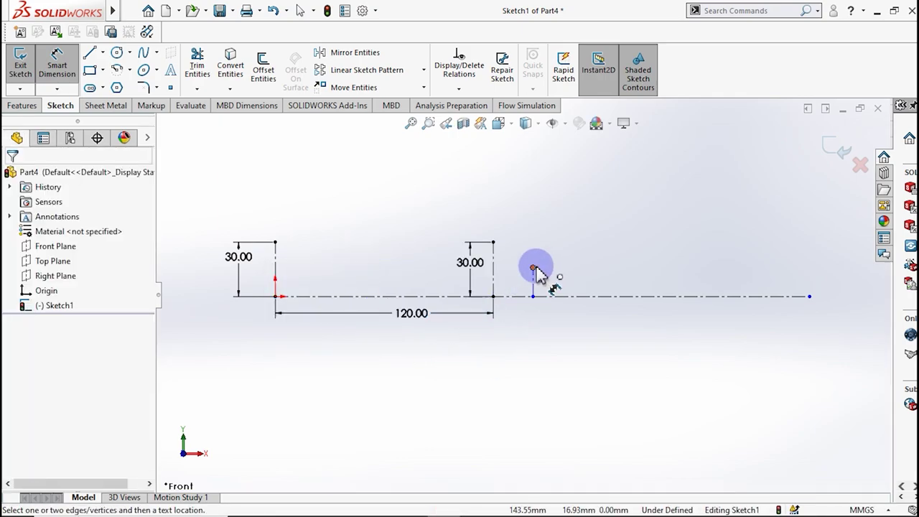
- After checking the drawing, place the third vertical line 50 mm past the second
click(477, 504)
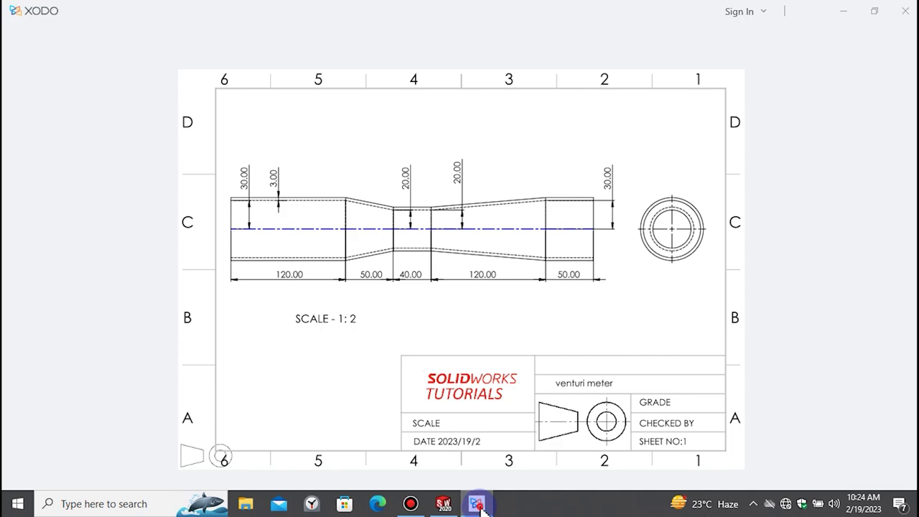
click(477, 504)
click(533, 297)
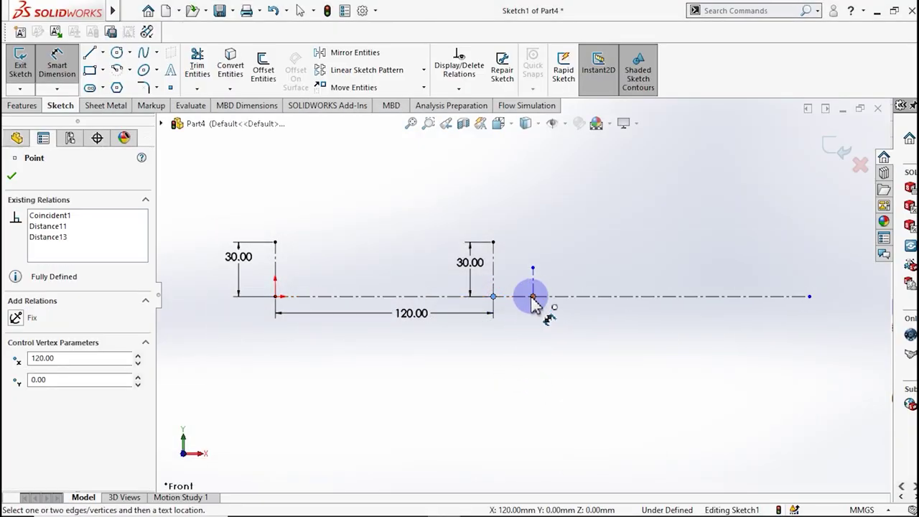
click(532, 297)
click(523, 316)
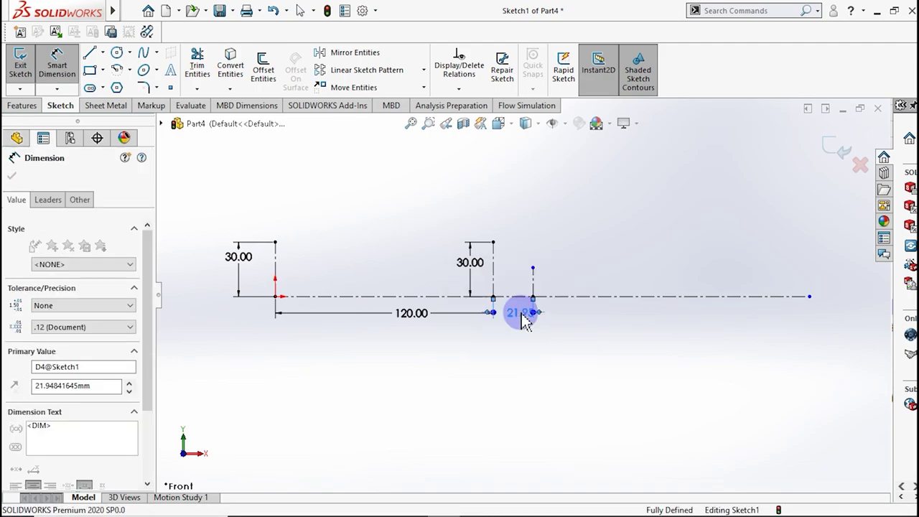
text(50)
key(Return)
key(Escape)
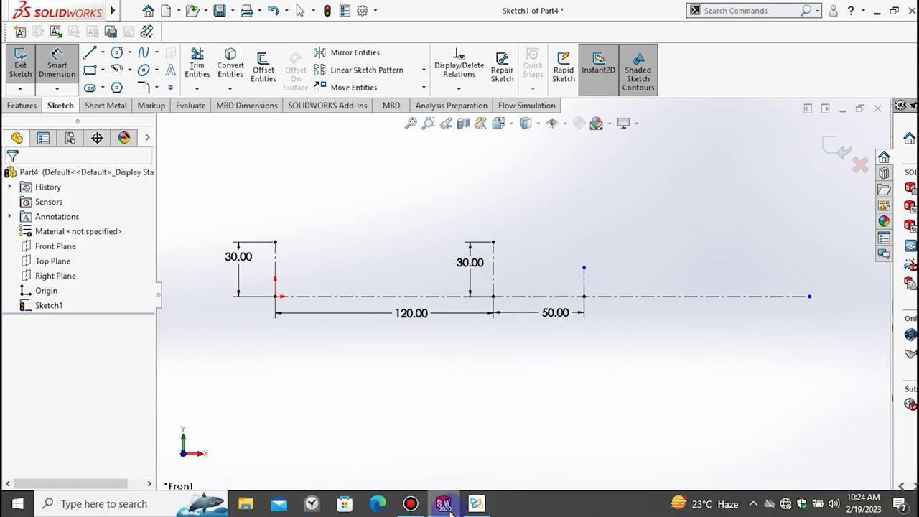
- Make the third vertical line 20 mm tall
click(477, 504)
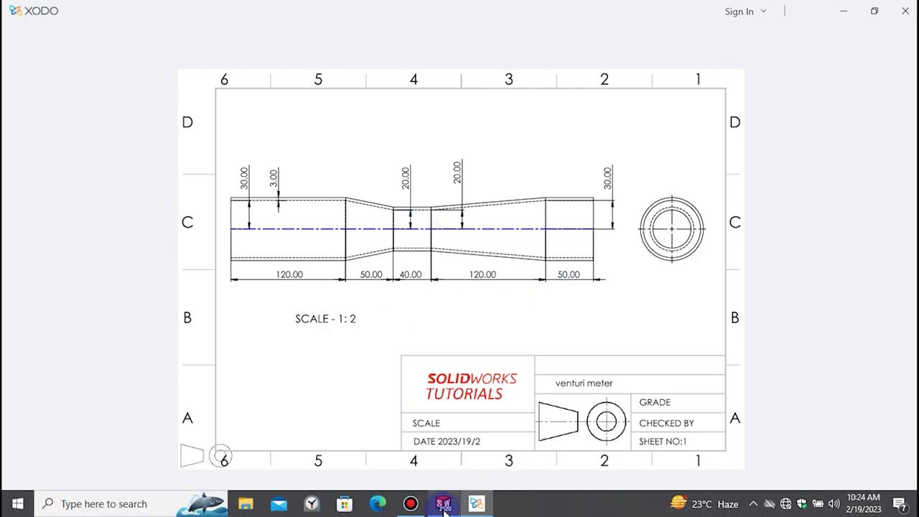
click(444, 504)
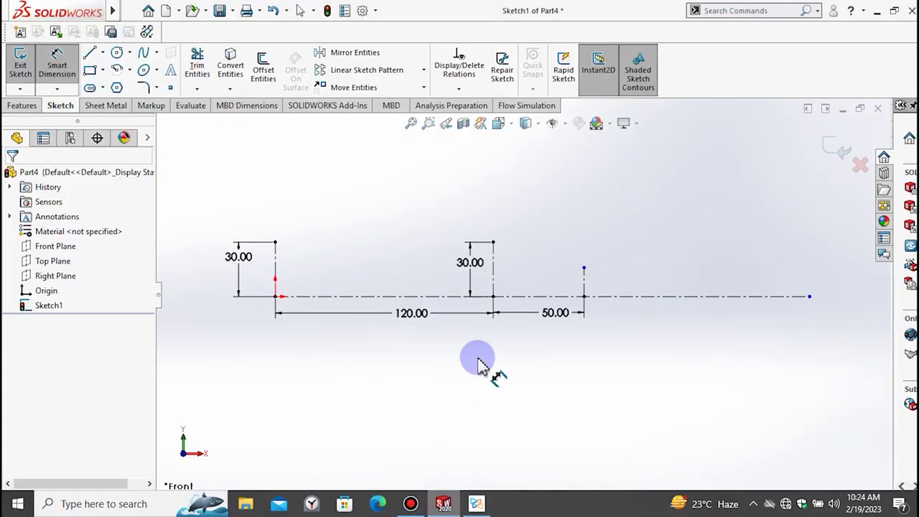
click(583, 282)
click(579, 287)
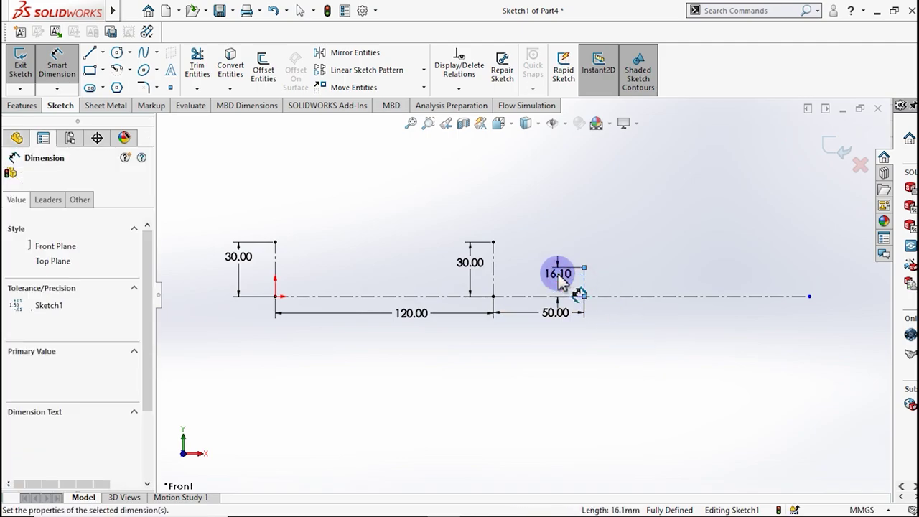
text(20)
key(Return)
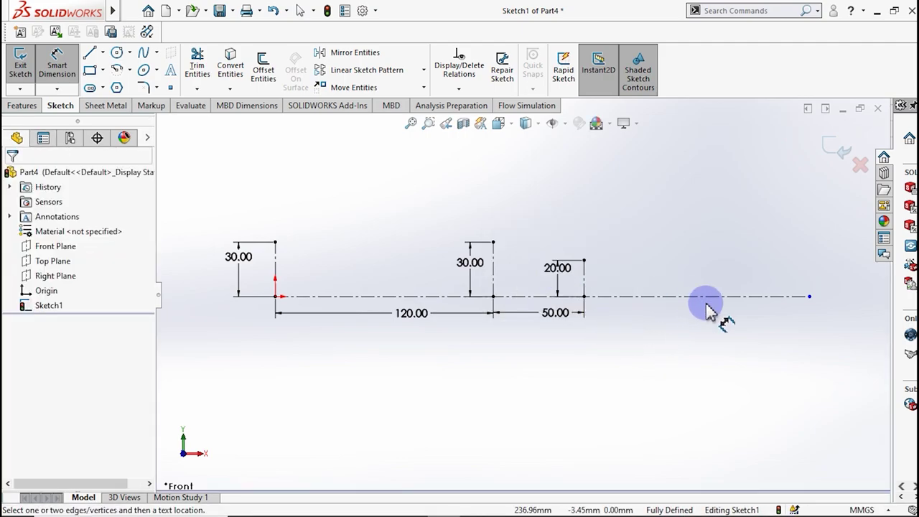
scroll(711, 305, down, 1)
click(102, 53)
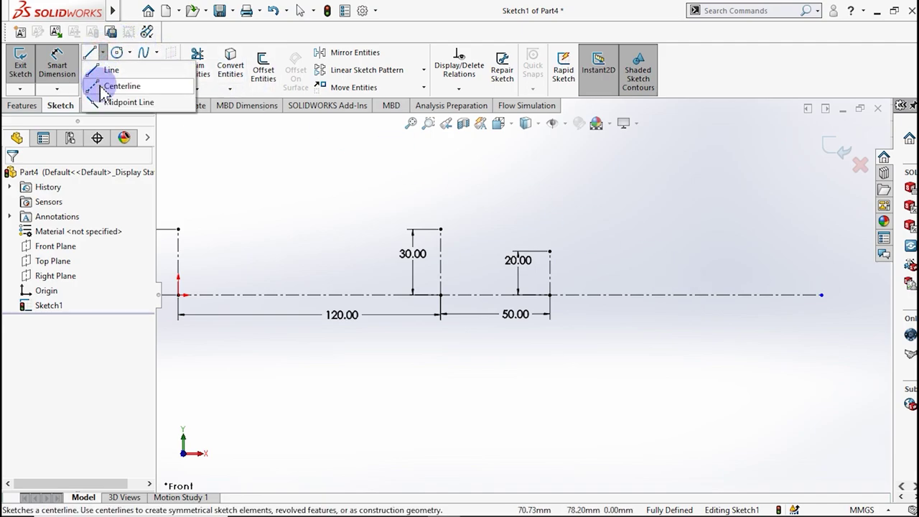
- Draw a fourth vertical centerline and place it 40 mm past the third
click(619, 295)
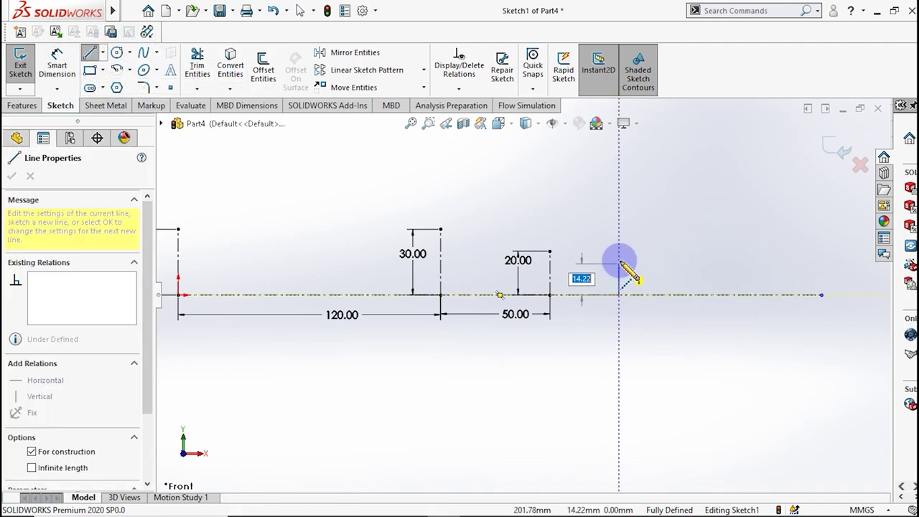
click(619, 251)
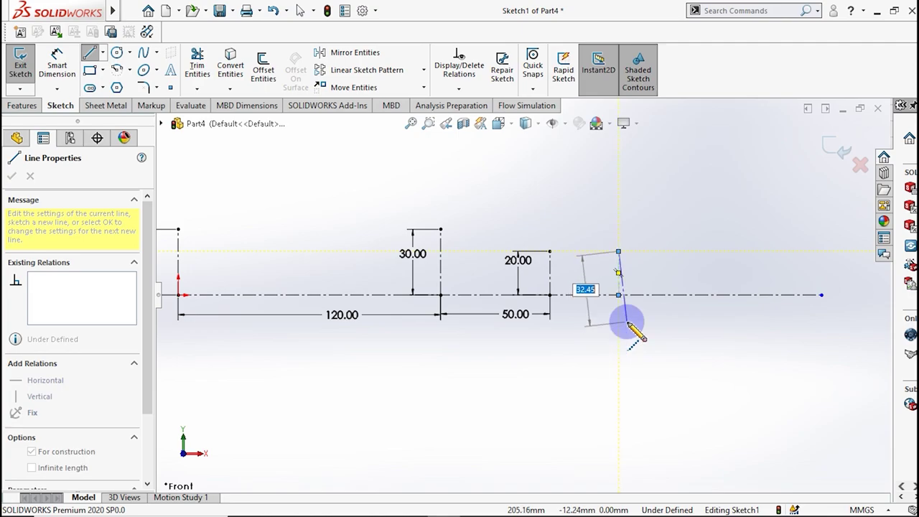
key(Escape)
click(109, 36)
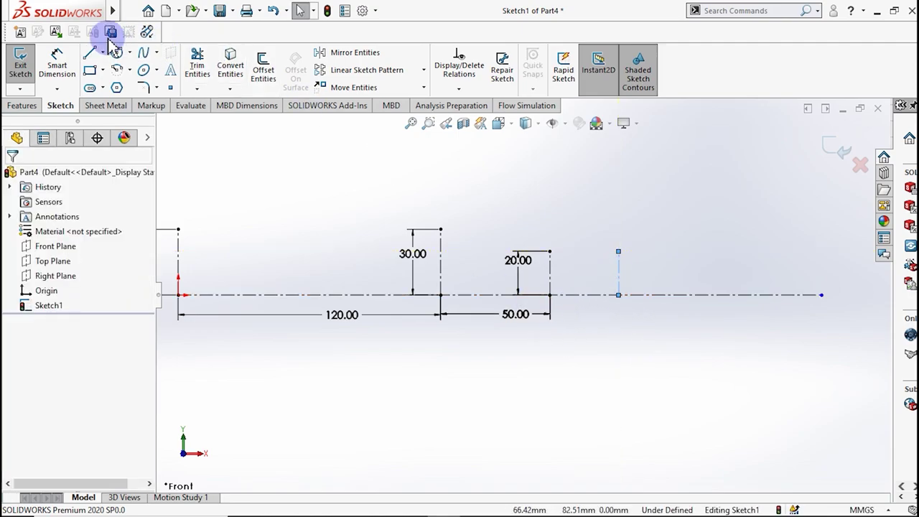
click(59, 61)
click(550, 296)
click(619, 296)
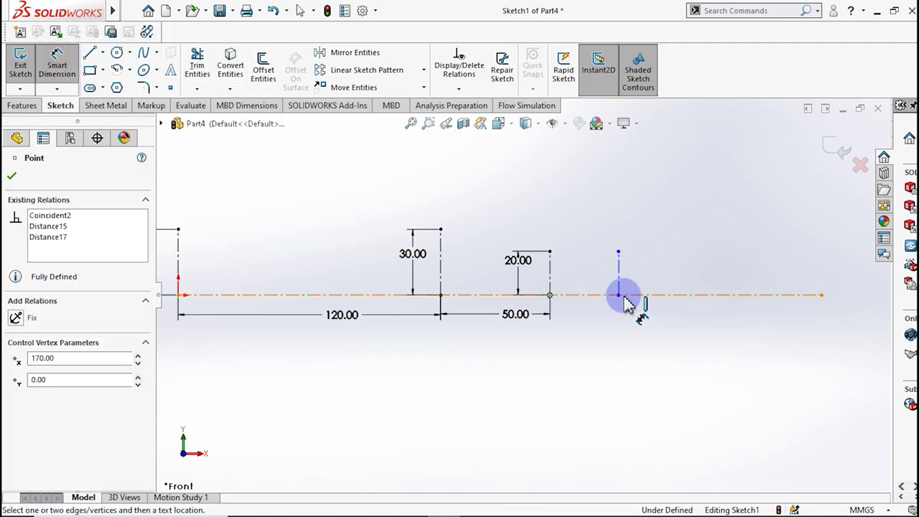
click(576, 316)
text(40)
key(Return)
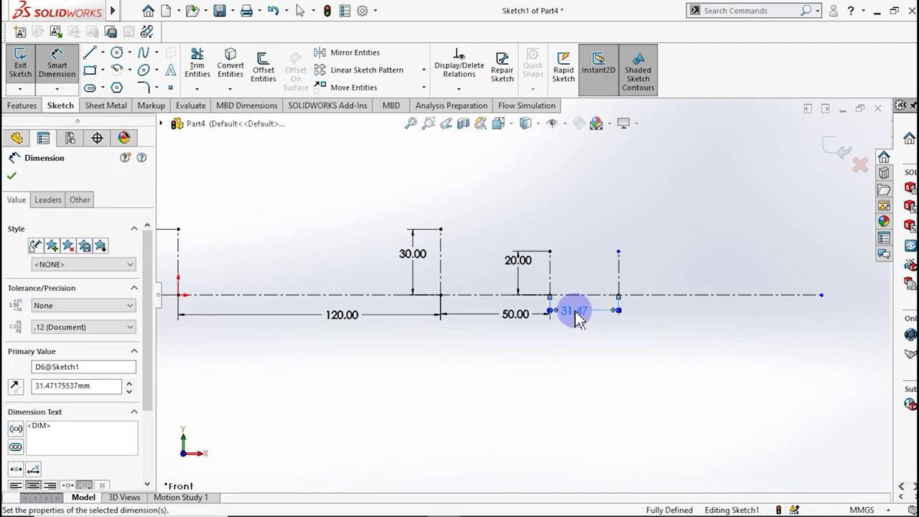
- Set the fourth line's height to 20 mm and compare the sketch with the Xodo drawing
click(637, 272)
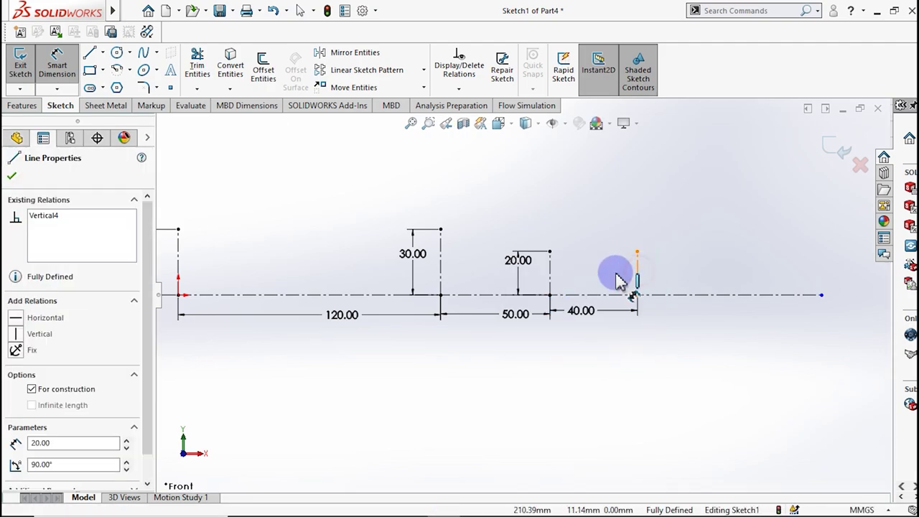
click(617, 276)
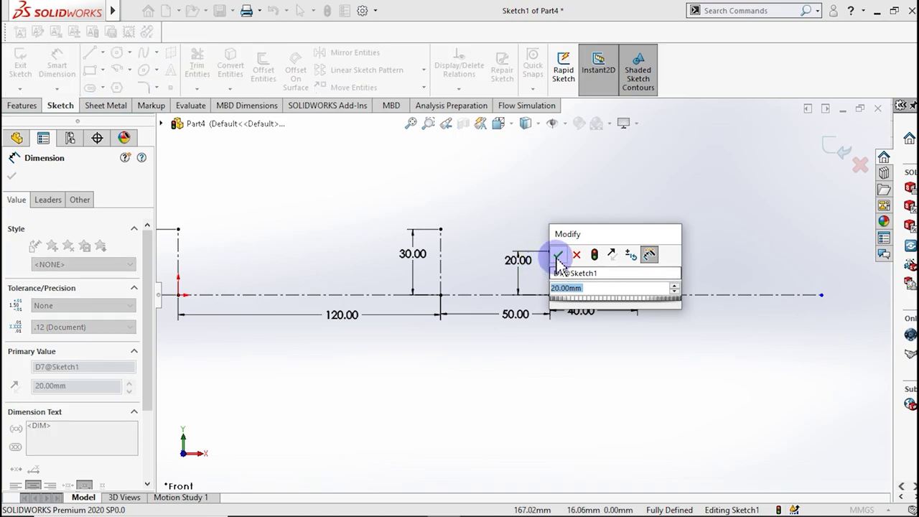
click(554, 255)
key(Escape)
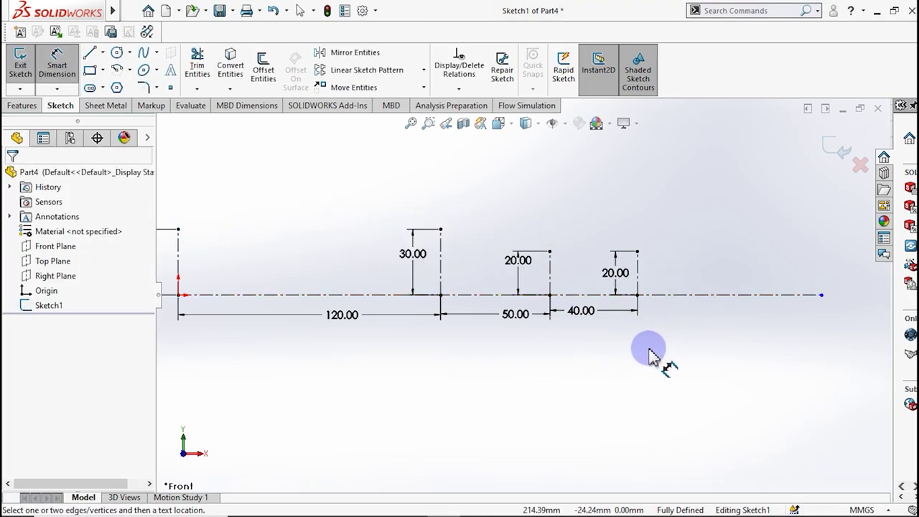
scroll(763, 417, up, 2)
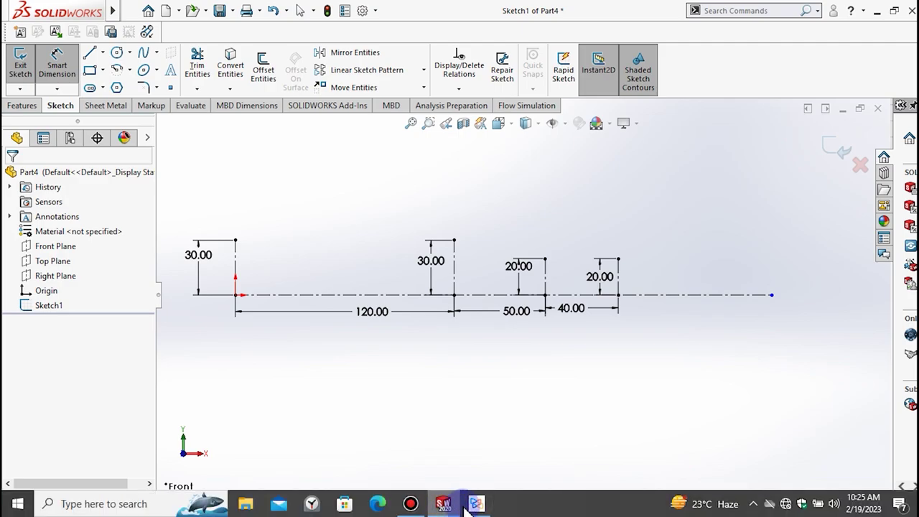
click(475, 507)
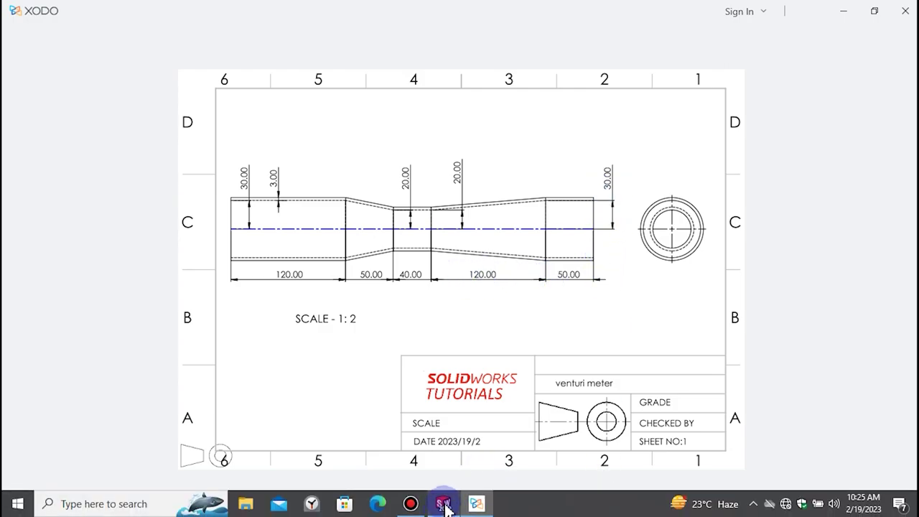
click(446, 505)
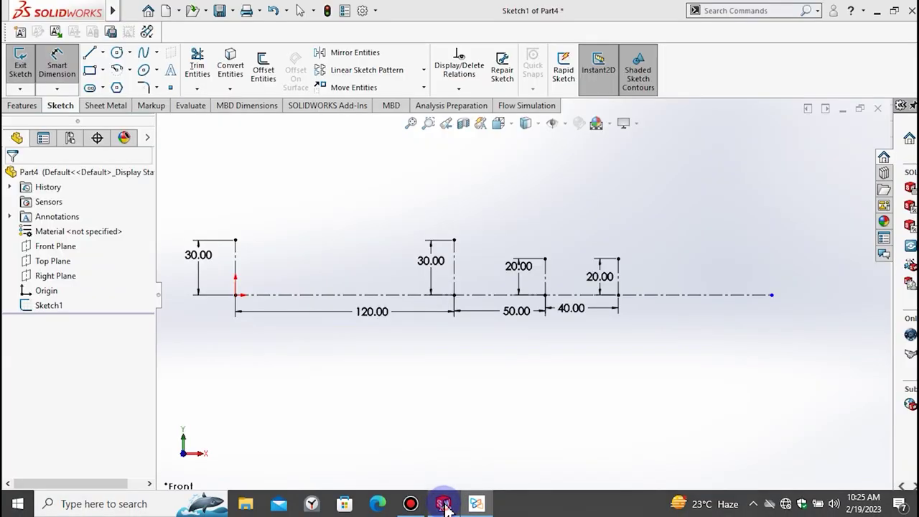
- Draw a fifth vertical centerline and extend the horizontal axis further right
click(103, 53)
click(105, 84)
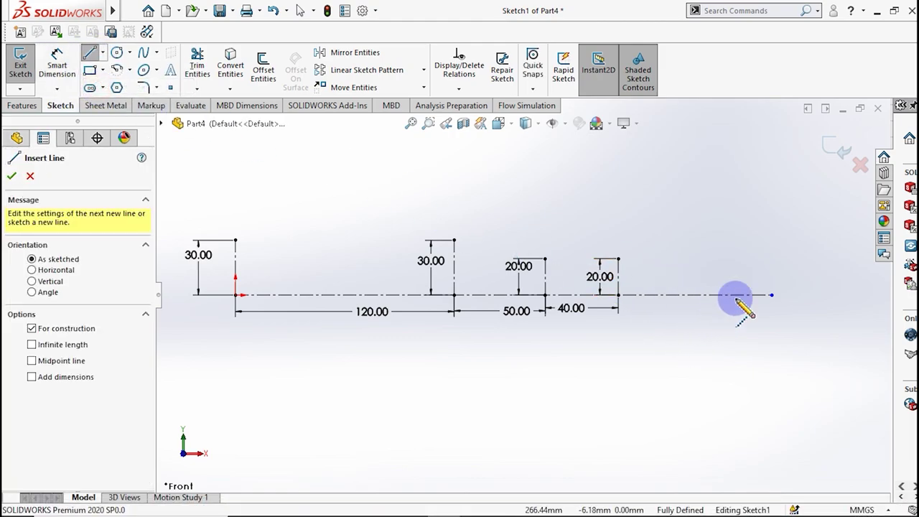
click(766, 295)
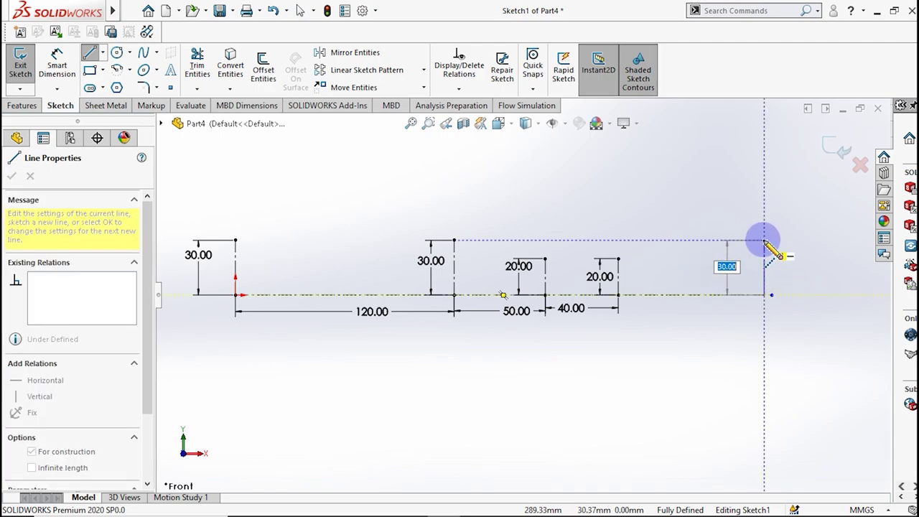
click(764, 240)
key(Escape)
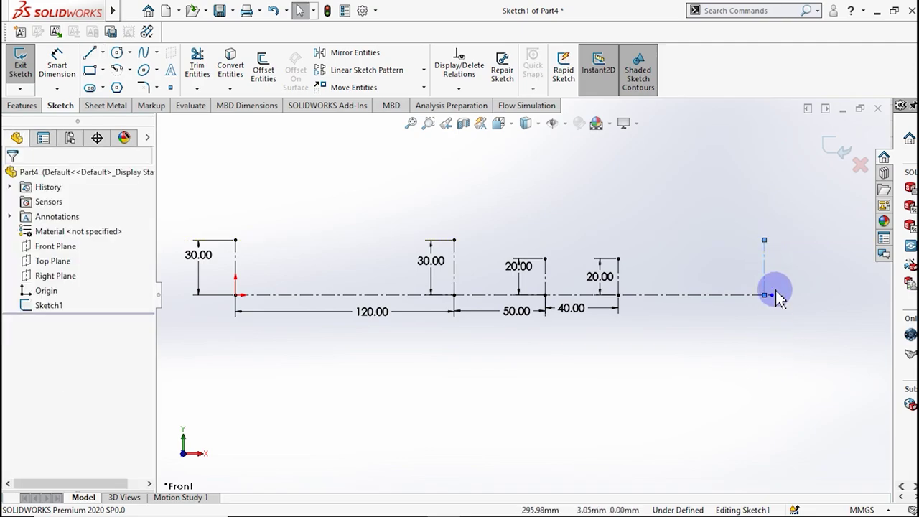
drag(767, 295, 877, 295)
click(755, 374)
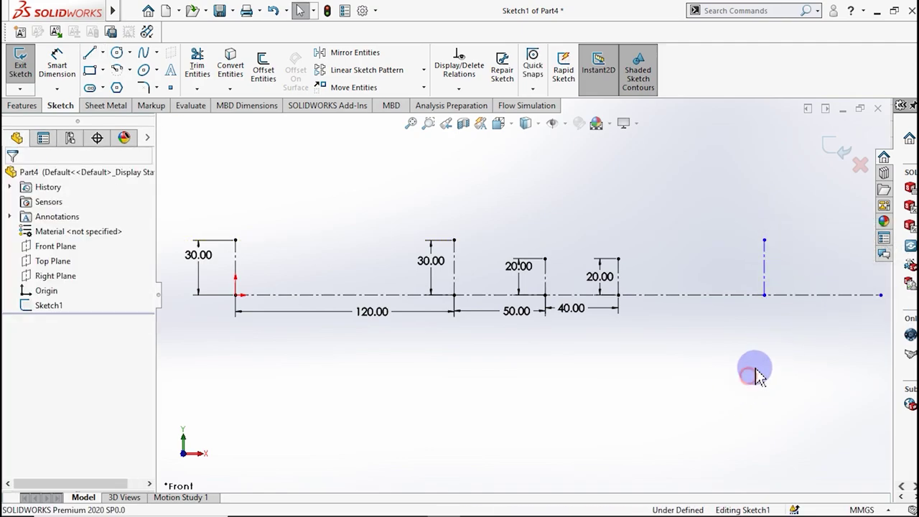
key(f)
scroll(754, 345, down, 2)
- Dimension the fifth line 120 mm past the throat and 30 mm tall, then view the reference
click(79, 70)
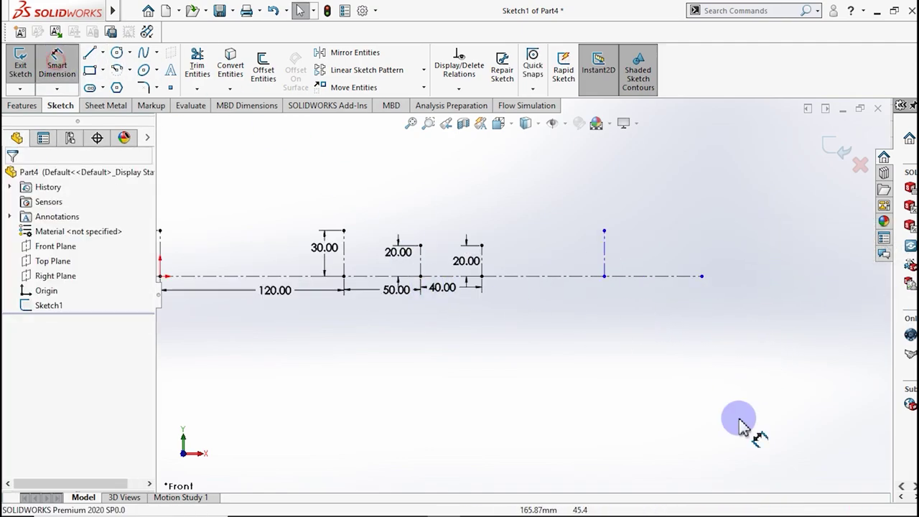
click(512, 275)
click(600, 279)
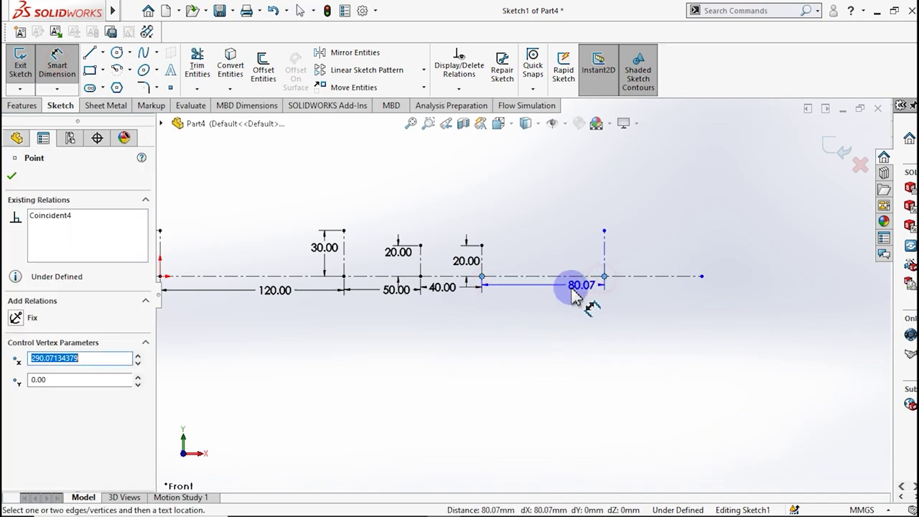
click(553, 302)
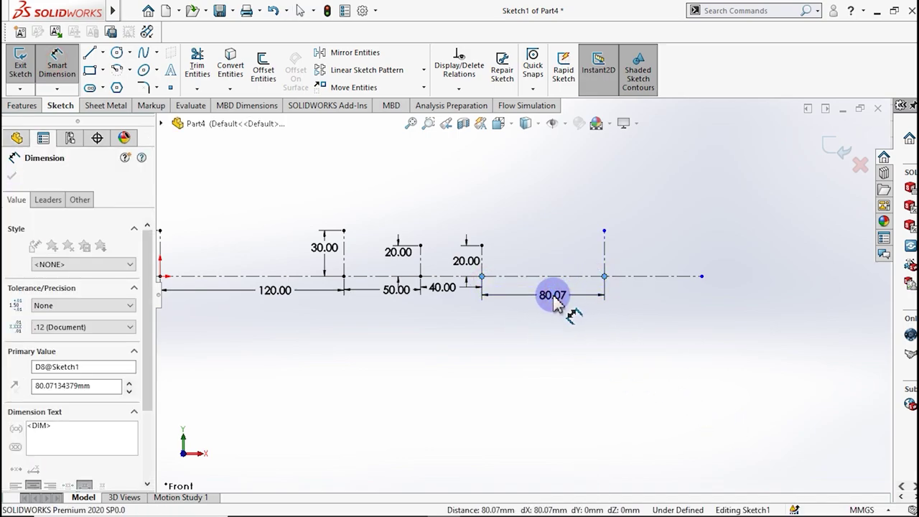
key(Escape)
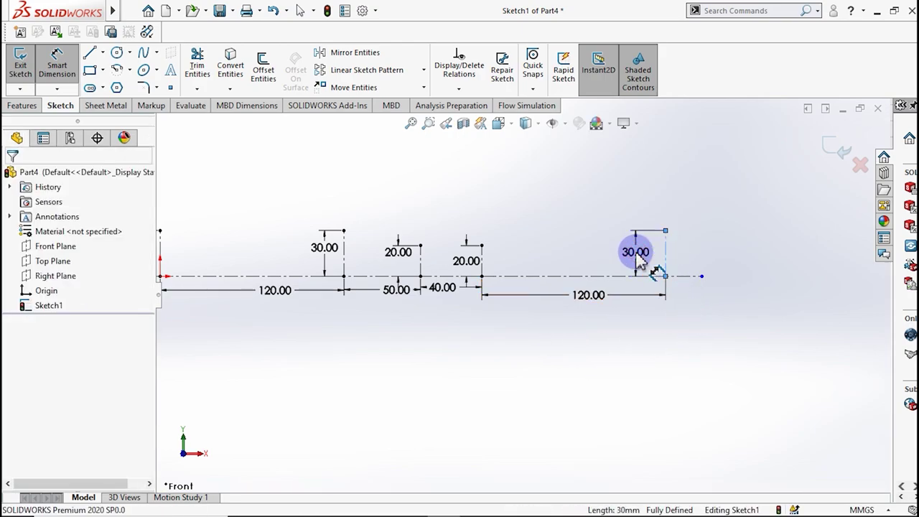
double_click(655, 257)
click(579, 235)
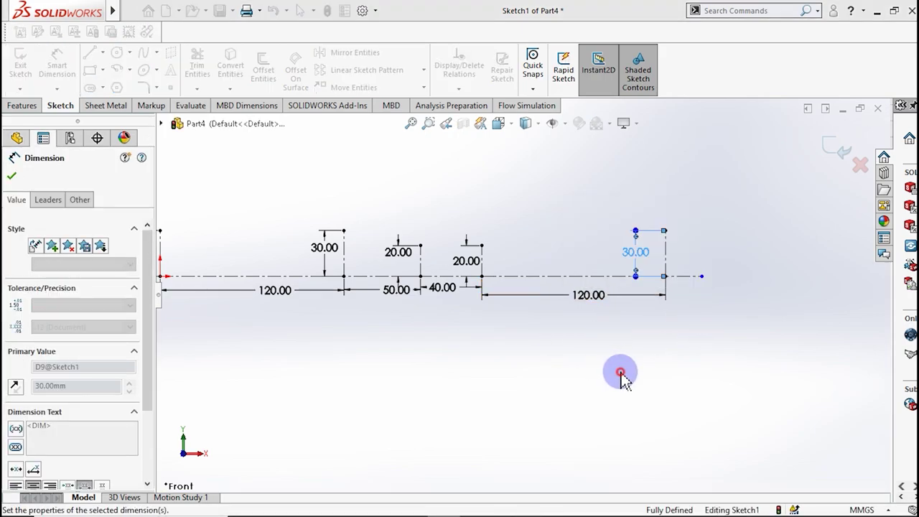
key(z)
mouse_move(444, 503)
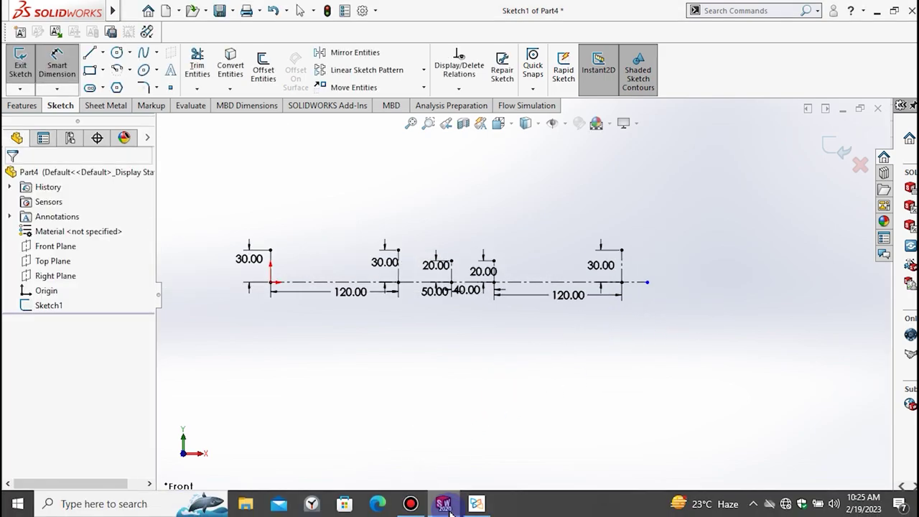
click(474, 505)
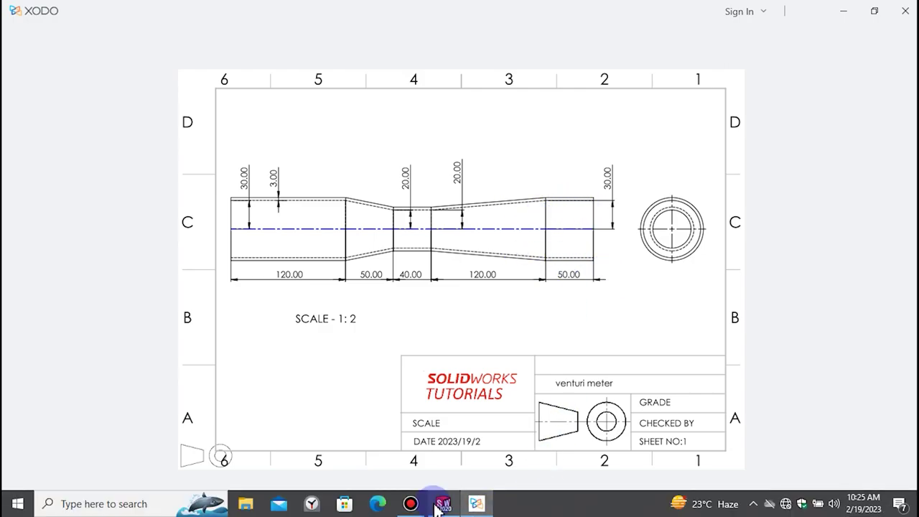
- Recheck the reference drawing and set the outlet axis length to 50 mm
click(420, 501)
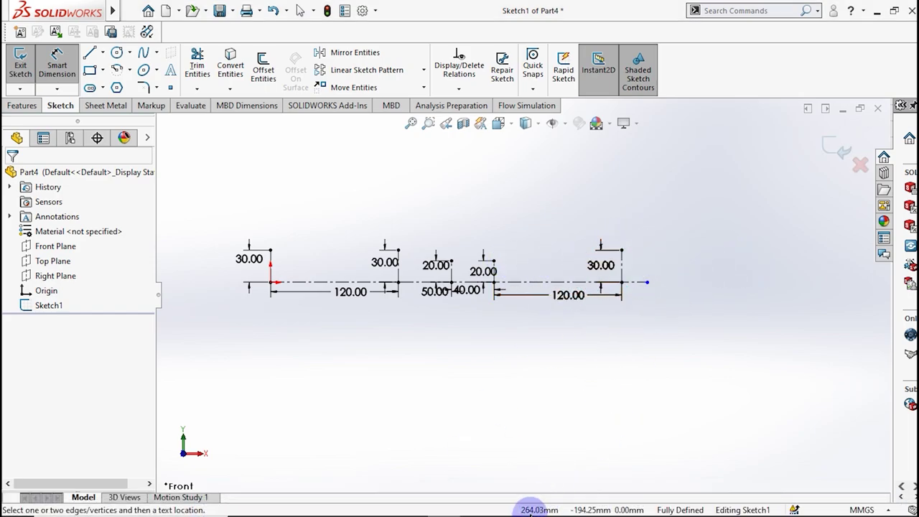
click(477, 503)
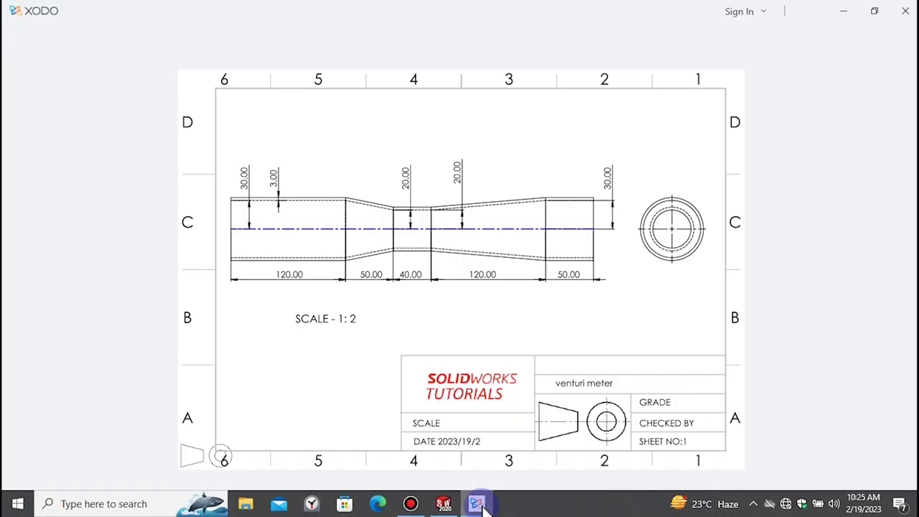
click(477, 503)
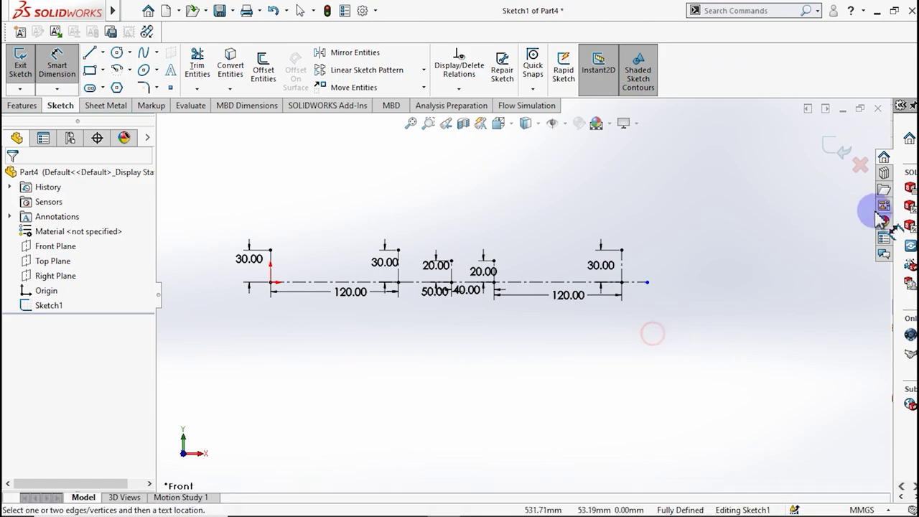
click(622, 282)
click(647, 282)
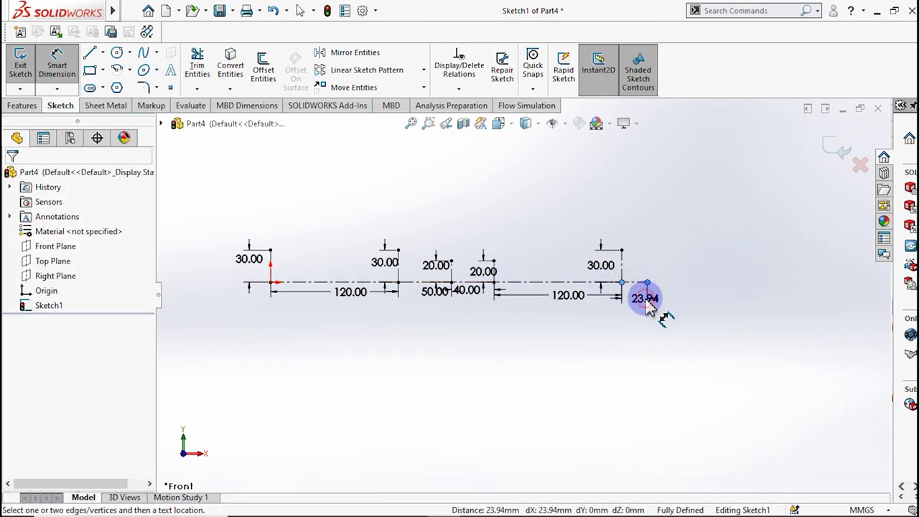
click(647, 301)
text(50)
key(Return)
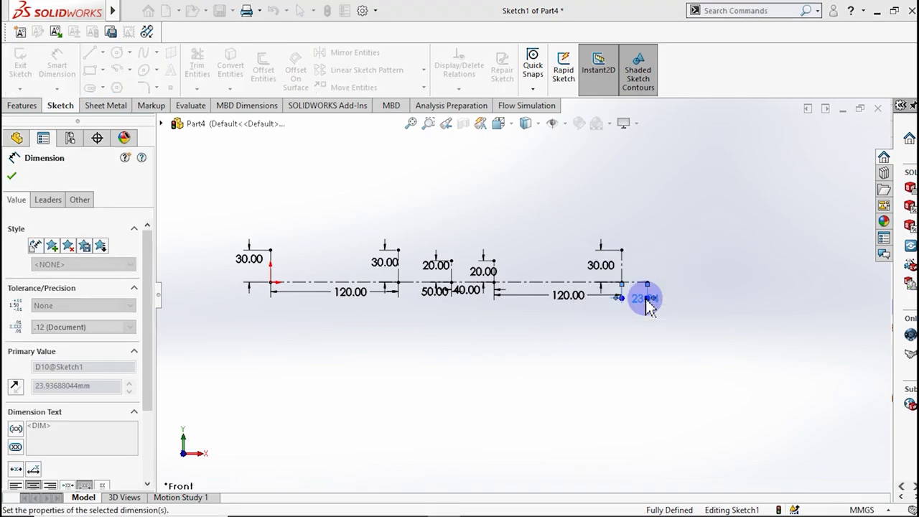
click(666, 348)
scroll(702, 293, down, 2)
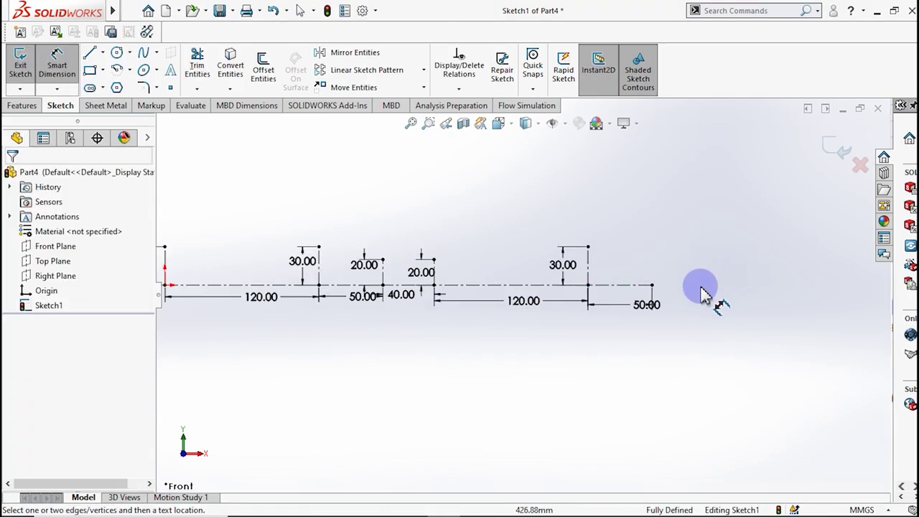
scroll(501, 331, down, 1)
click(588, 323)
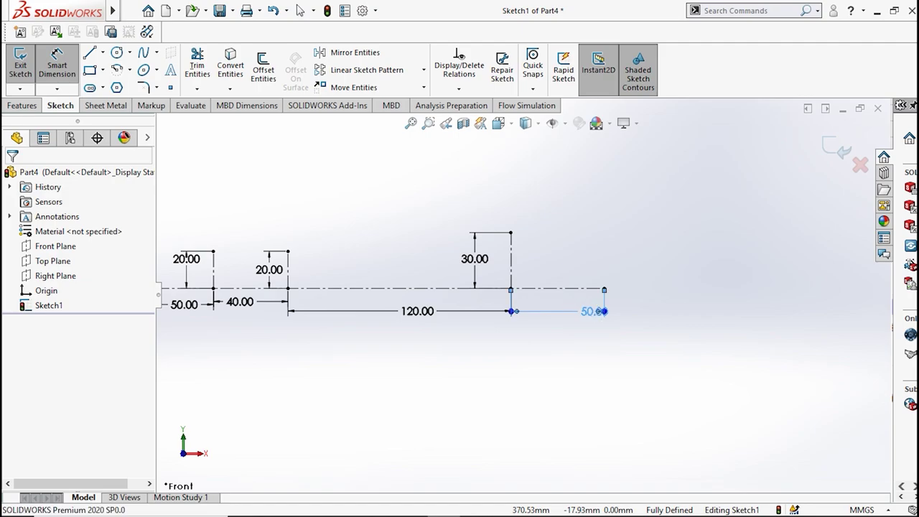
click(579, 313)
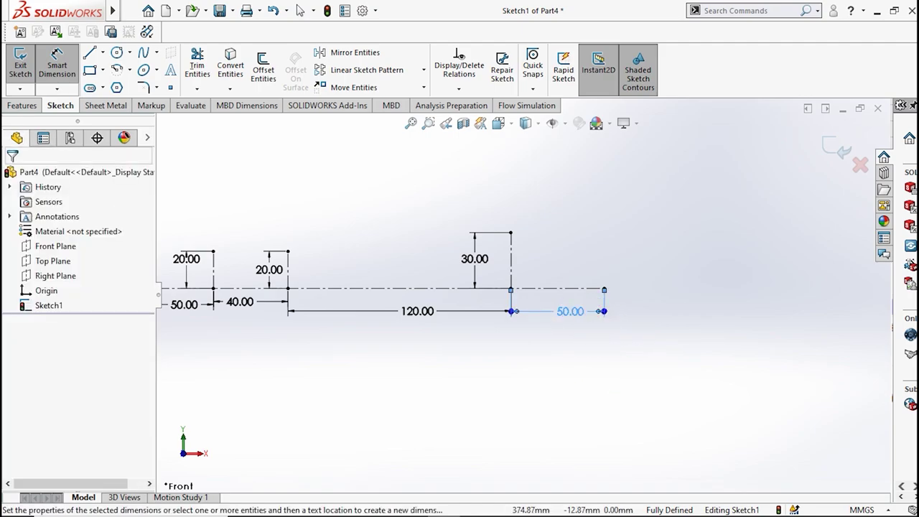
click(523, 379)
- Draw a vertical line at the outlet end and dimension it 30 mm tall
click(91, 54)
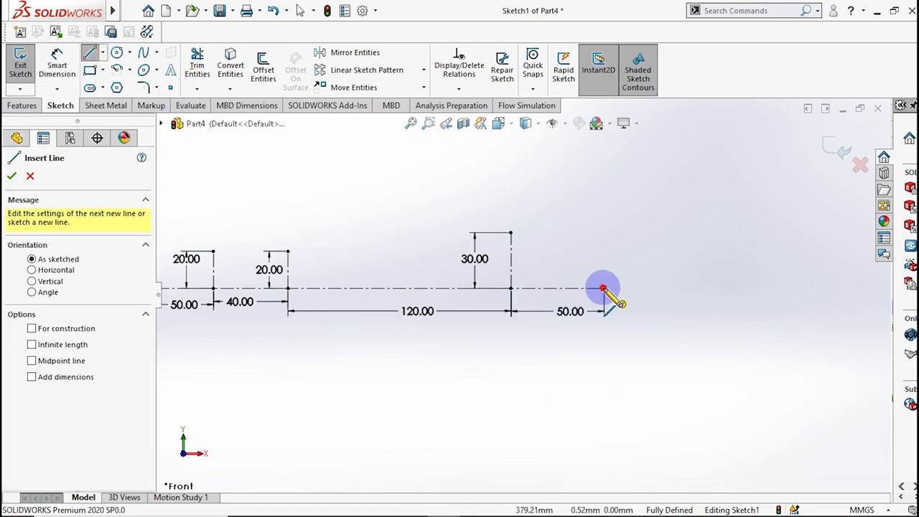
drag(603, 289, 619, 233)
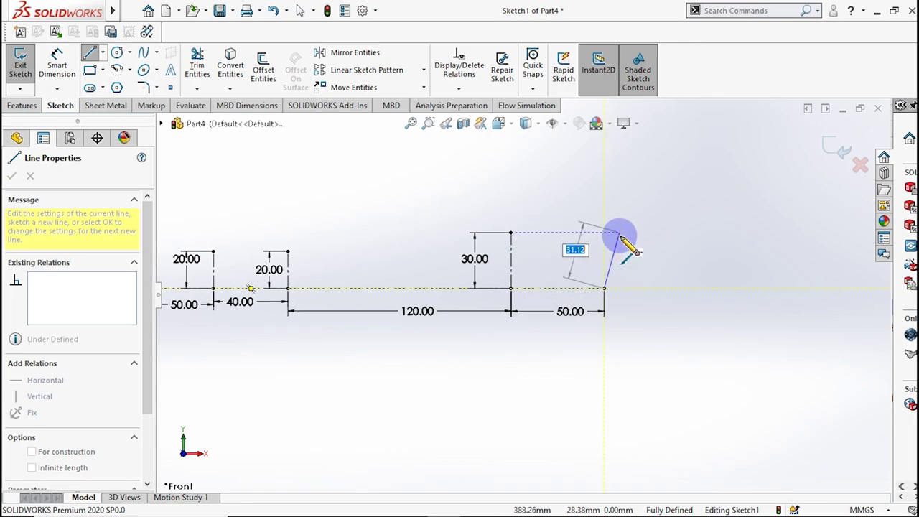
click(605, 233)
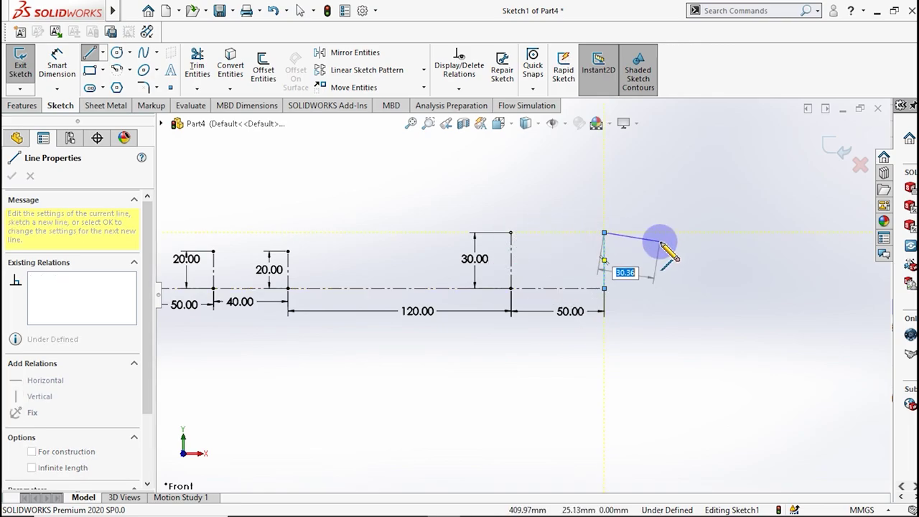
key(Escape)
click(606, 271)
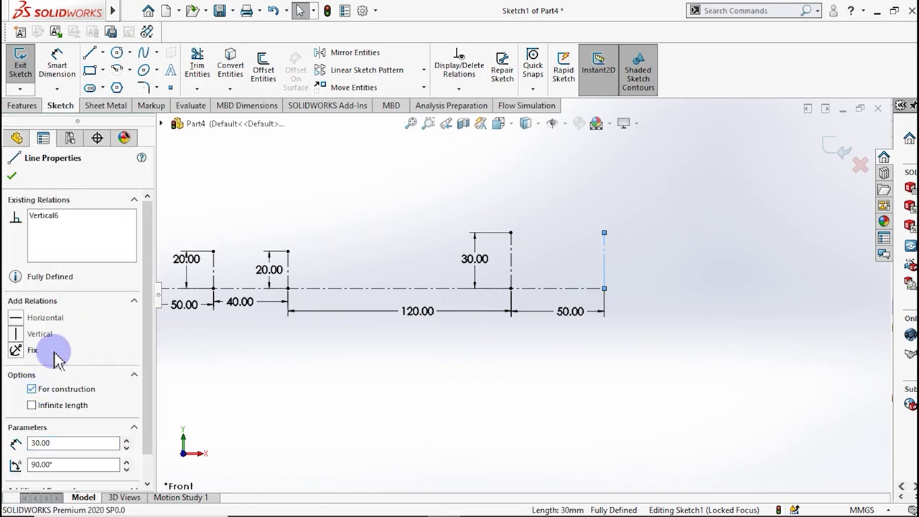
click(13, 177)
click(57, 63)
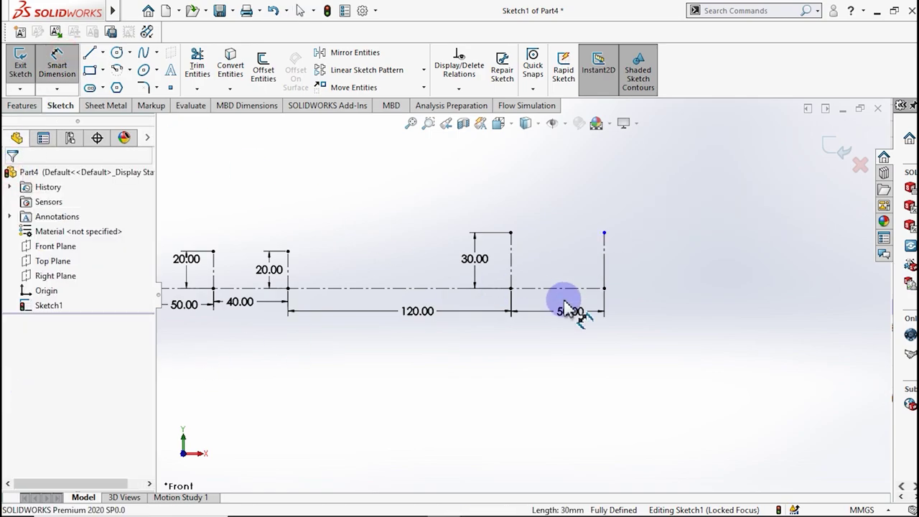
click(606, 263)
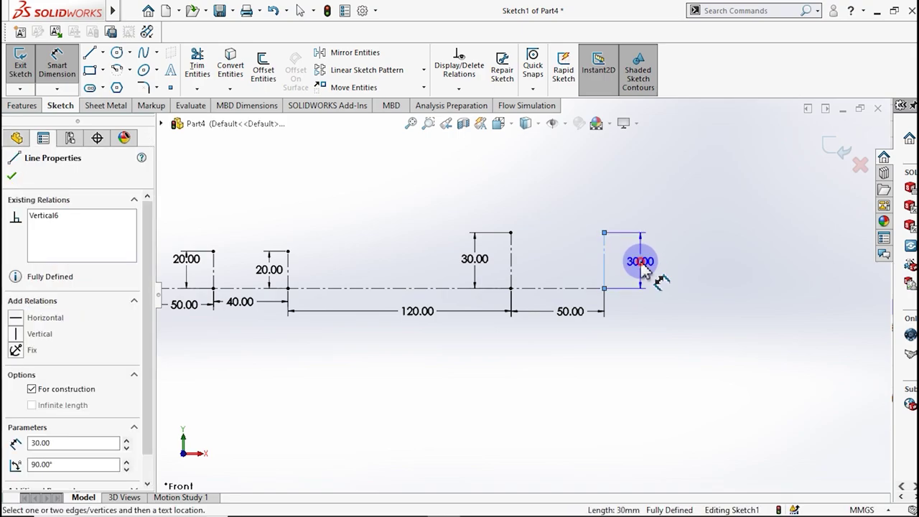
click(642, 266)
click(580, 242)
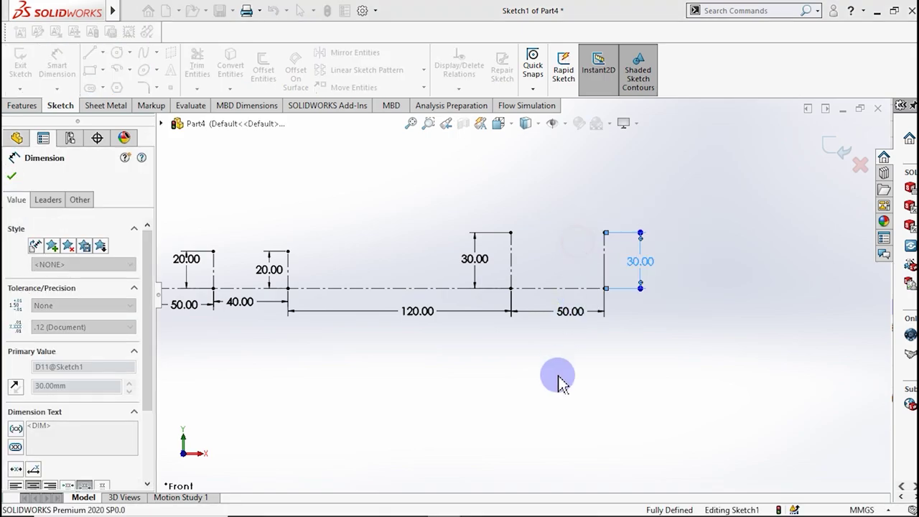
scroll(488, 334, up, 2)
scroll(477, 336, up, 1)
scroll(287, 266, down, 1)
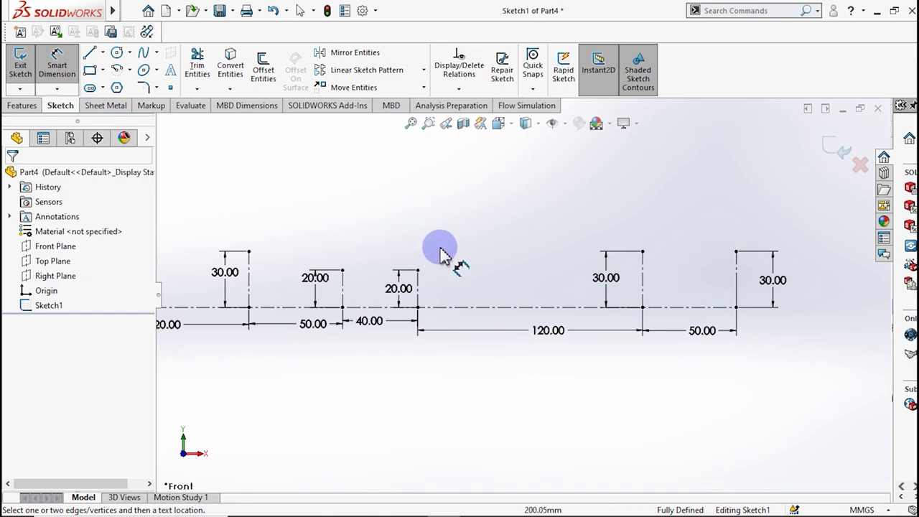
- Draw lines from the left 30.00 vertical, down across the throat, and up to the outlet end
click(92, 53)
click(320, 271)
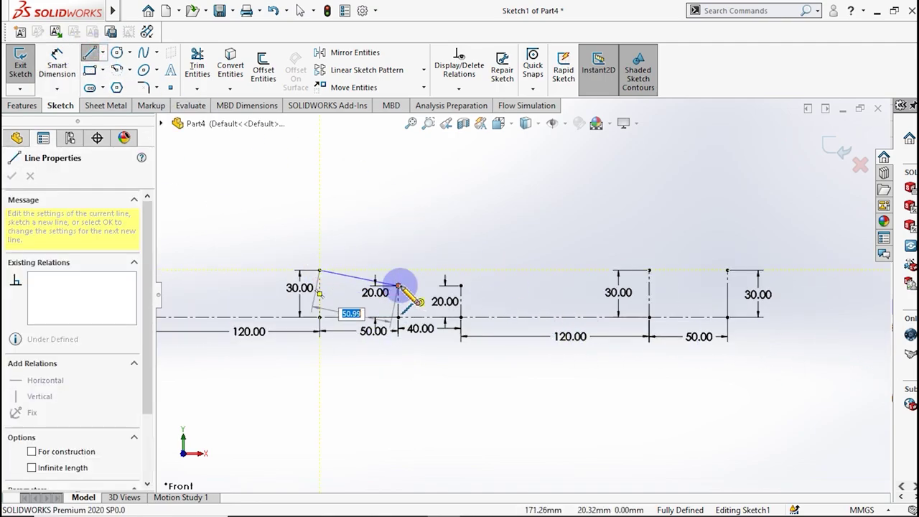
click(399, 286)
click(461, 285)
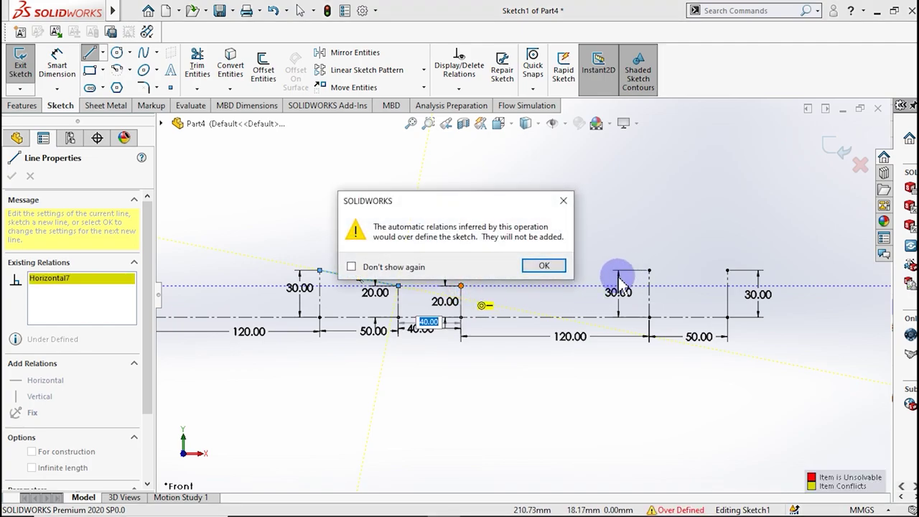
click(544, 267)
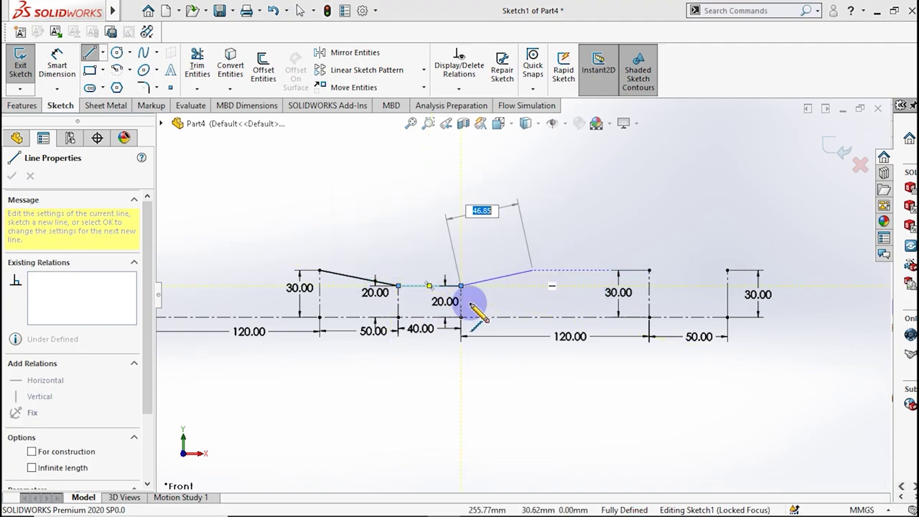
click(650, 272)
click(728, 271)
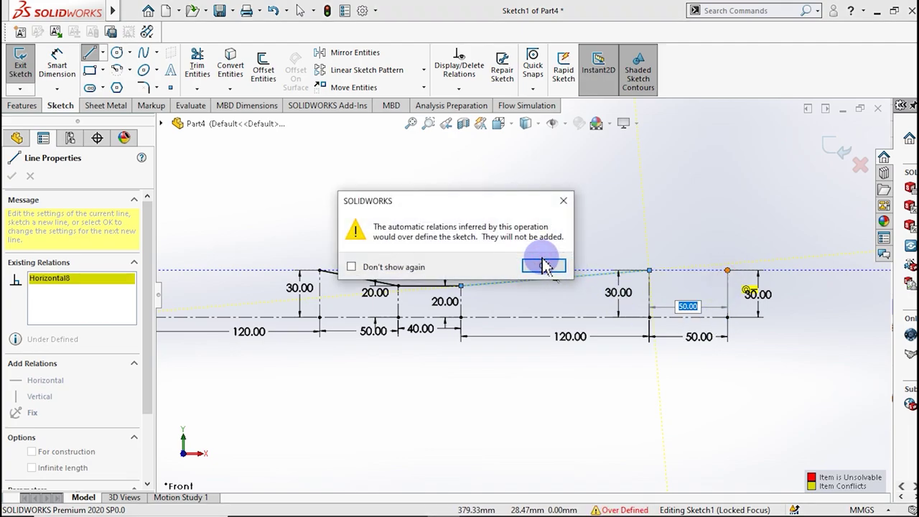
click(544, 267)
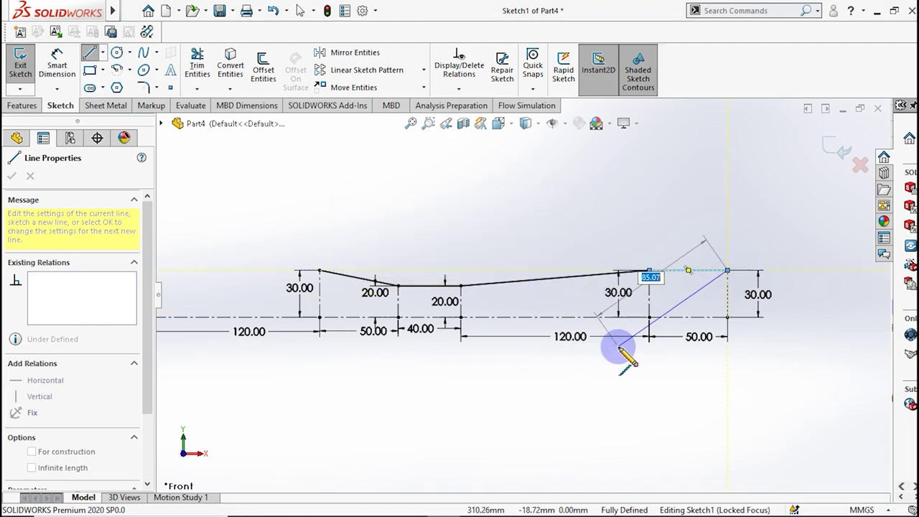
key(F1)
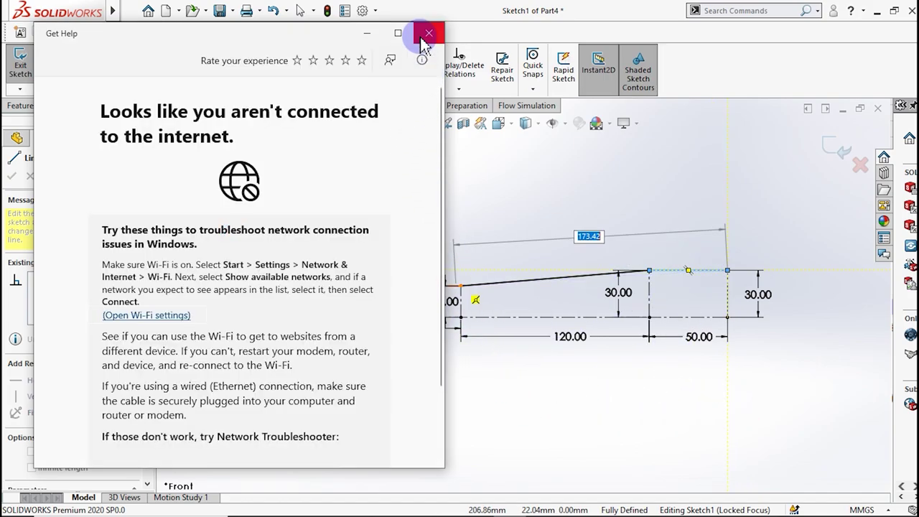
click(425, 37)
key(Escape)
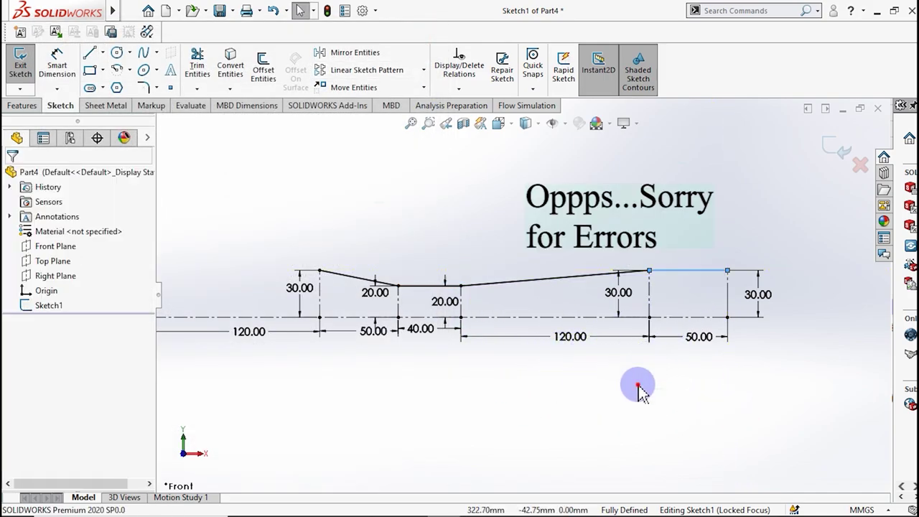
- Add the horizontal inlet line from the inlet vertical top to the next 30.00 vertical
scroll(482, 377, up, 1)
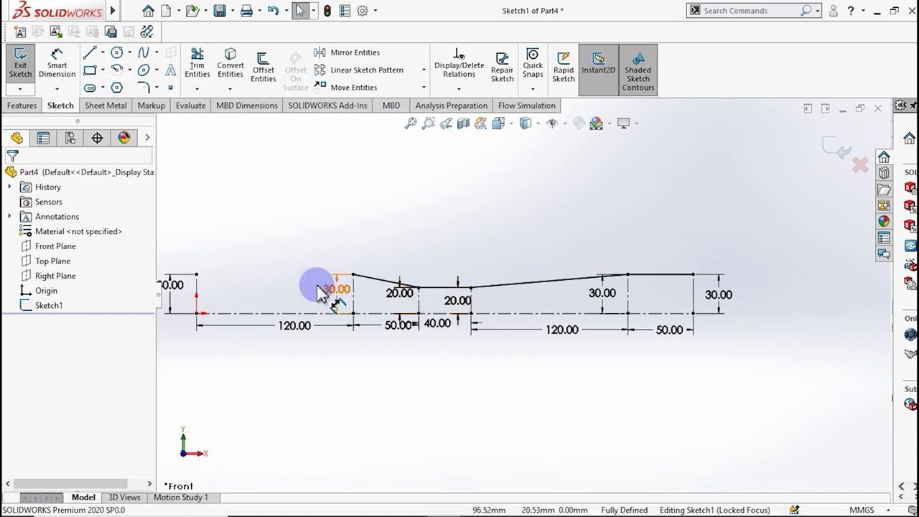
scroll(343, 334, up, 1)
click(89, 62)
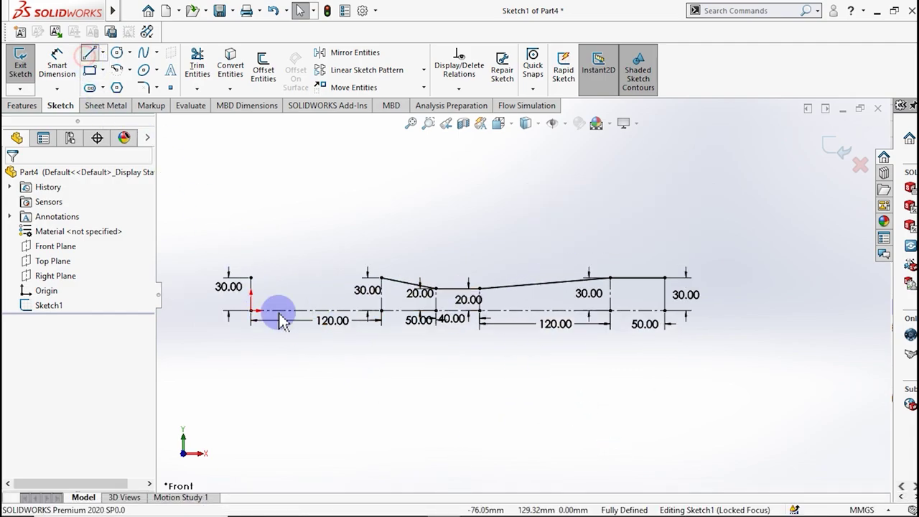
click(250, 277)
click(382, 277)
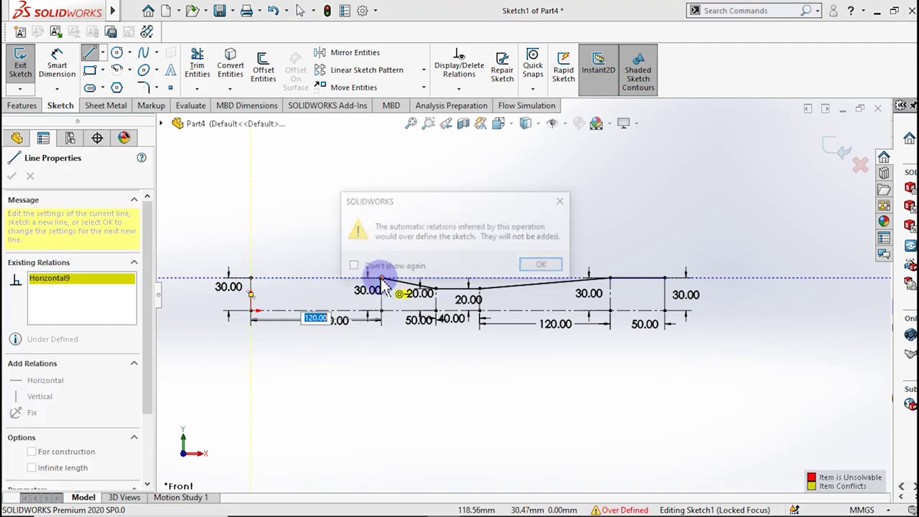
click(540, 266)
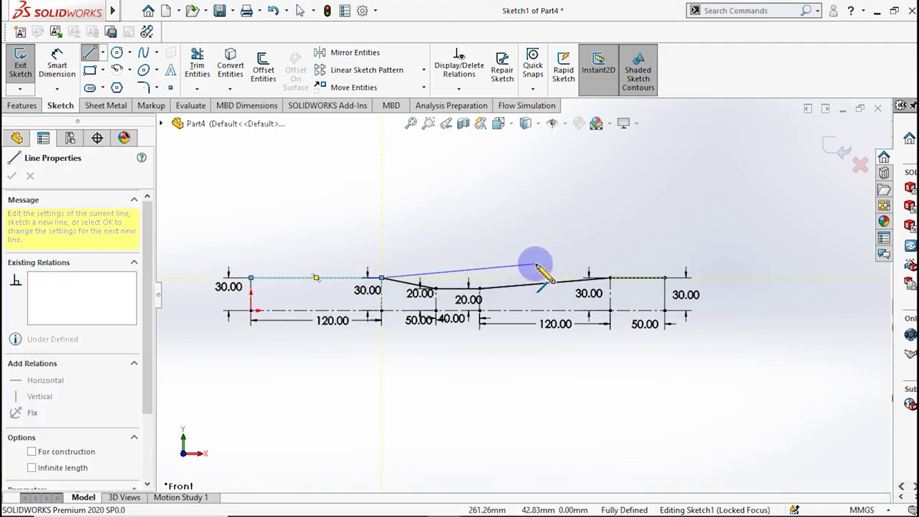
key(Escape)
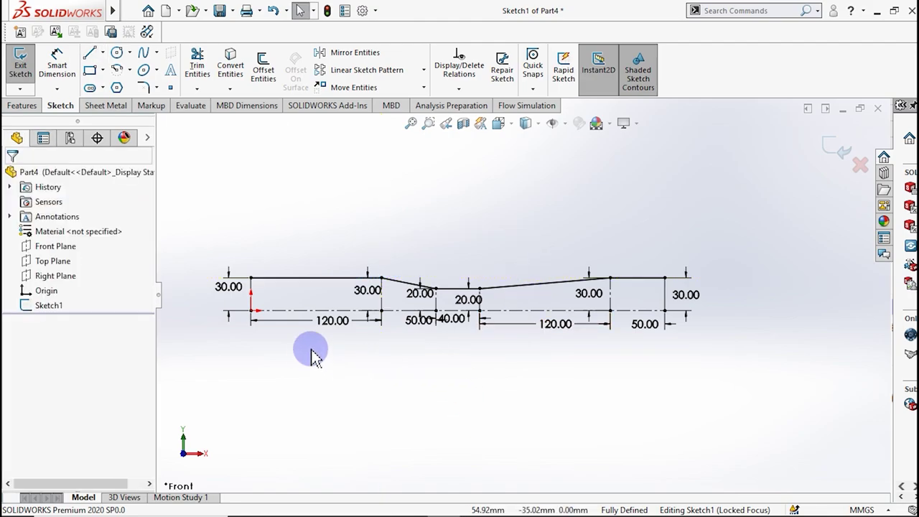
scroll(518, 357, down, 1)
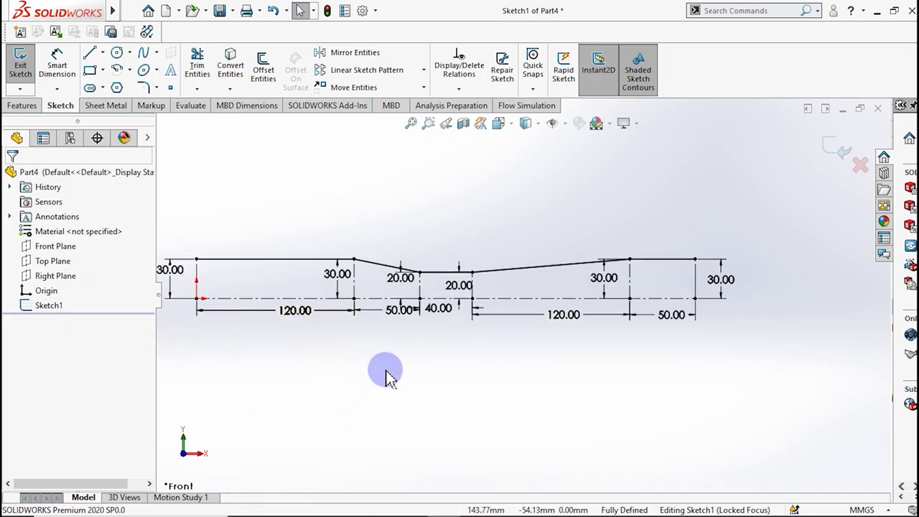
- Try a 3 mm offset of the top outline chain, then undo it
click(267, 74)
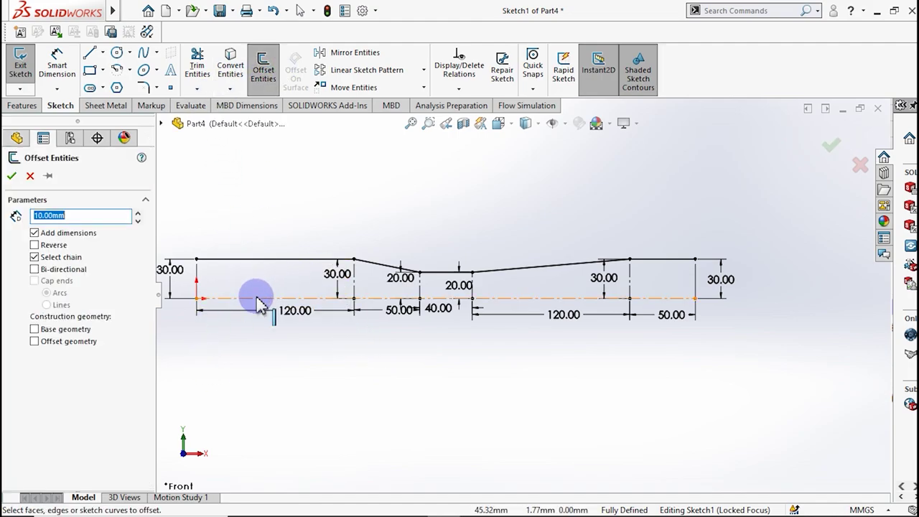
click(248, 263)
text(3)
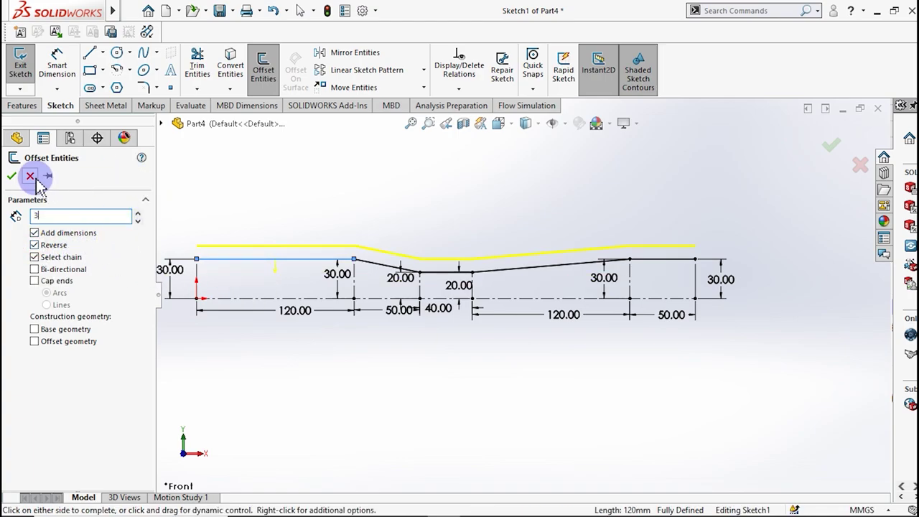
click(396, 476)
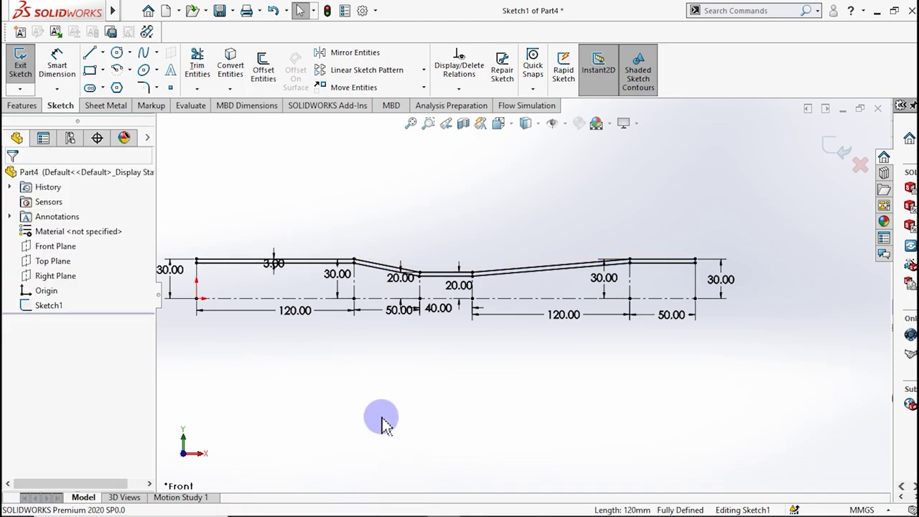
scroll(230, 276, down, 1)
scroll(263, 298, down, 2)
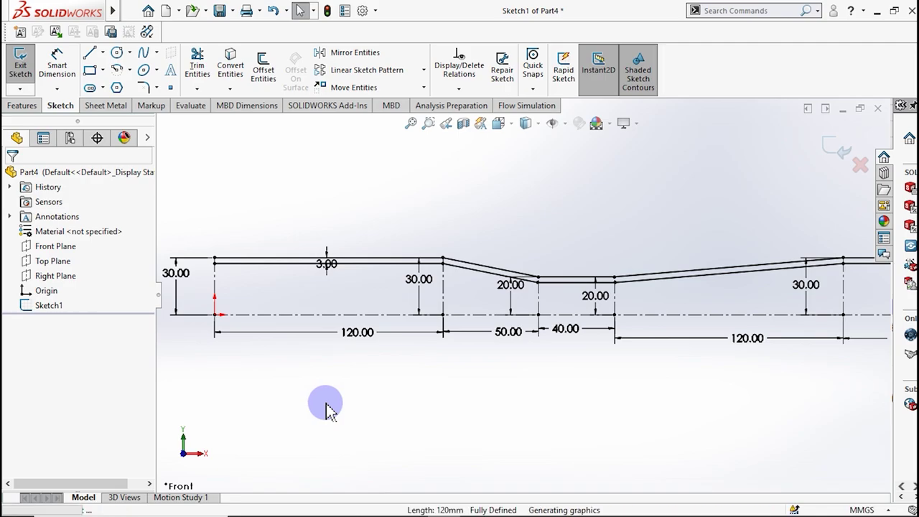
key(ctrl+z)
- Offset the top outline chain 3 mm above it and check the venturi reference drawing
click(263, 67)
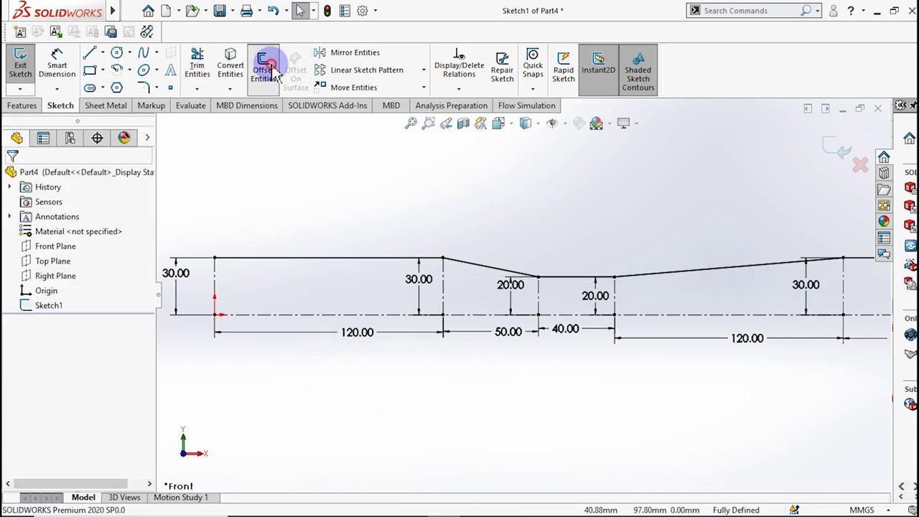
click(335, 260)
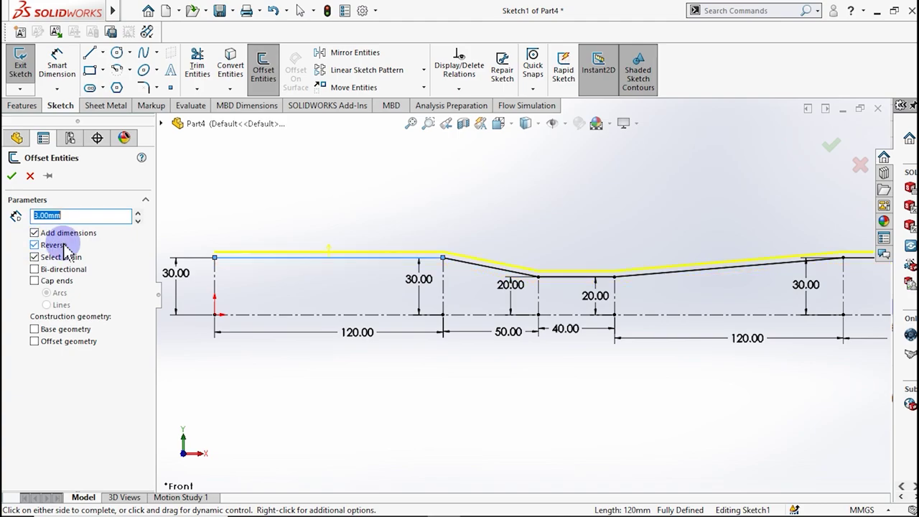
click(11, 176)
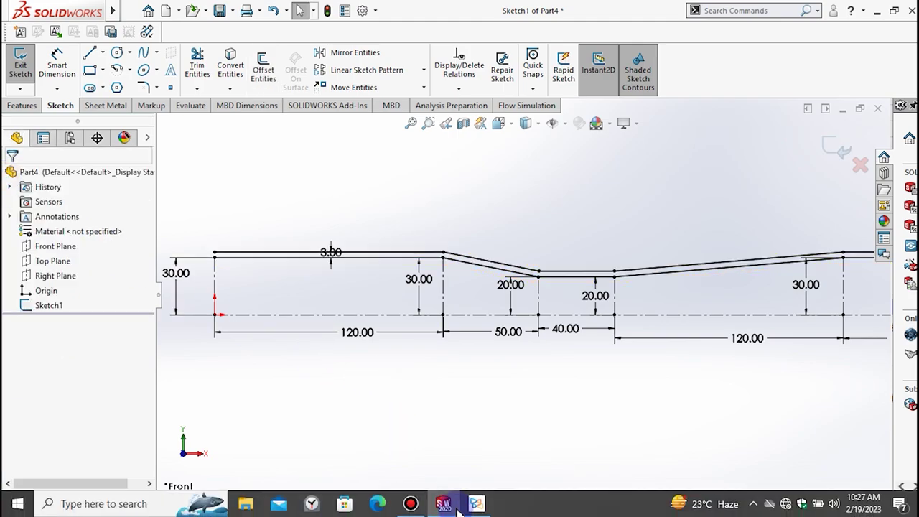
click(480, 505)
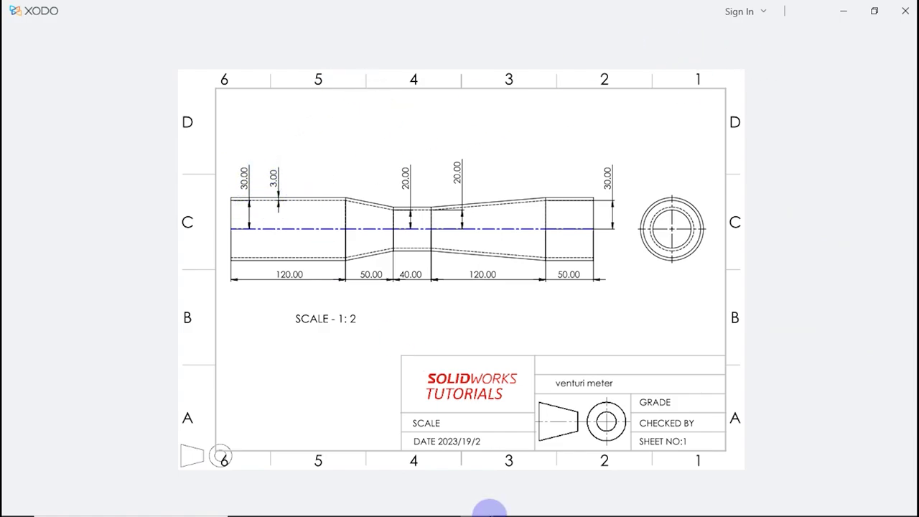
click(451, 508)
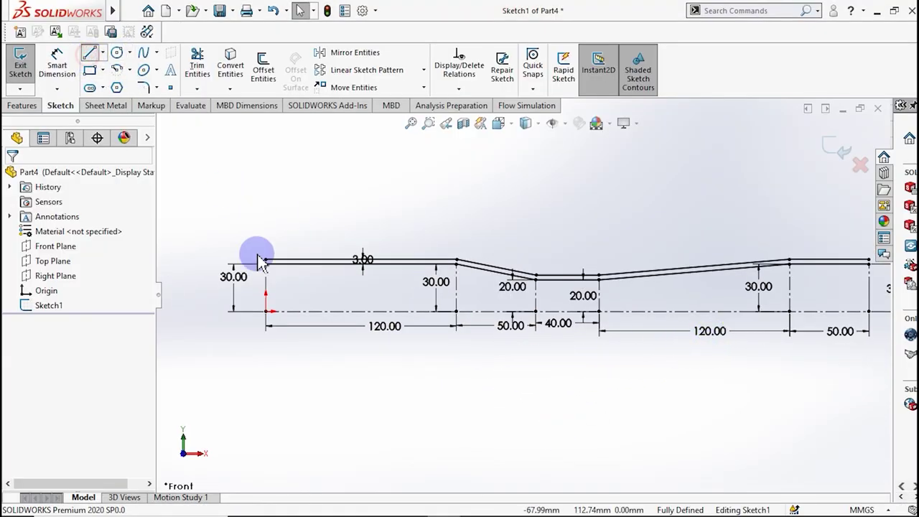
- Close the wall profile at the outlet end and start a Revolved Boss/Base
click(265, 260)
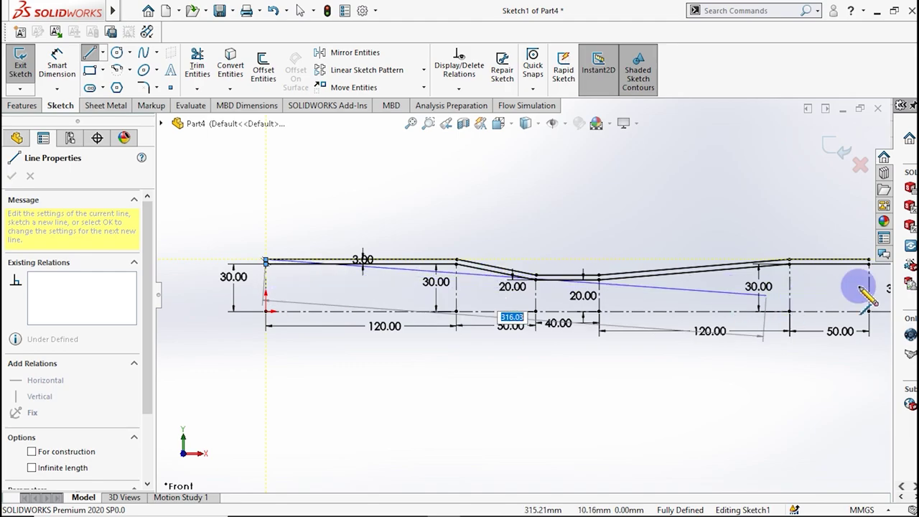
key(Escape)
scroll(866, 276, down, 3)
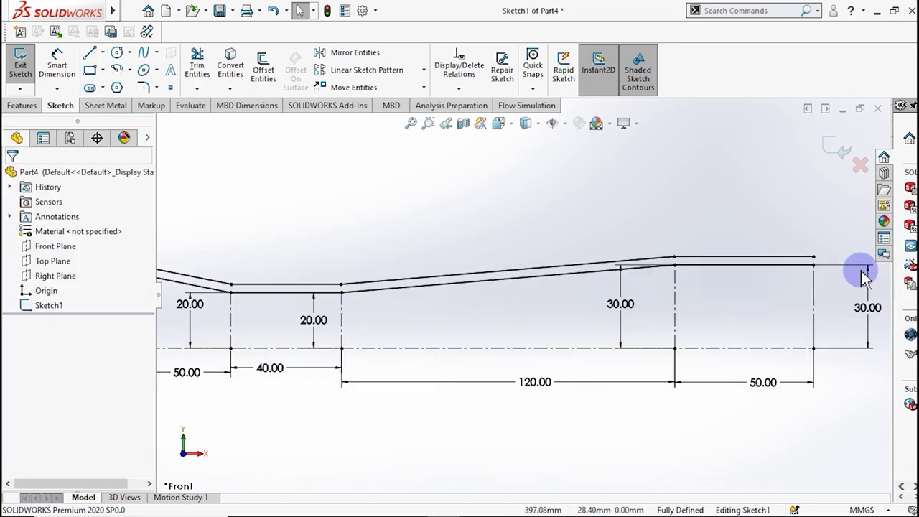
click(813, 266)
key(Escape)
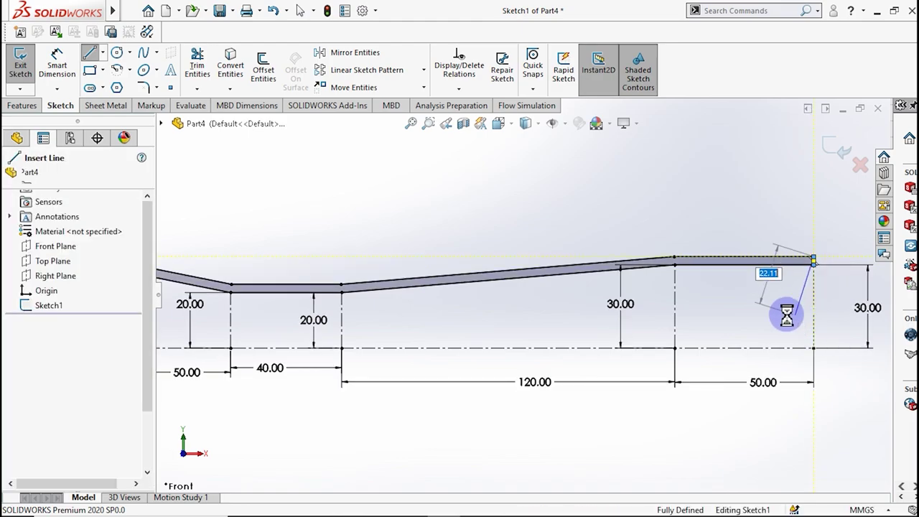
click(22, 105)
click(65, 66)
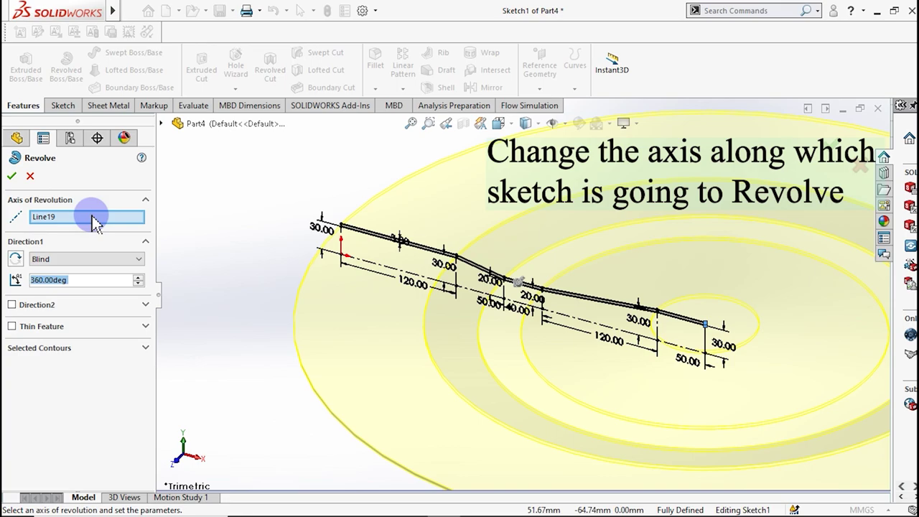
- Swap the Line19 axis for the centreline and complete the 360° Revolve1 tube
right_click(92, 217)
click(126, 241)
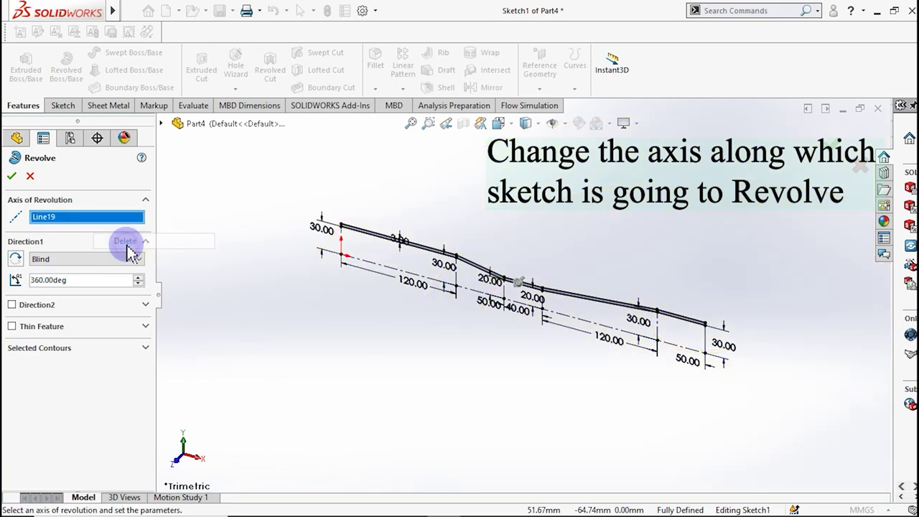
click(579, 321)
mouse_move(580, 324)
middle_down()
mouse_move(592, 351)
mouse_move(586, 347)
middle_up()
click(13, 175)
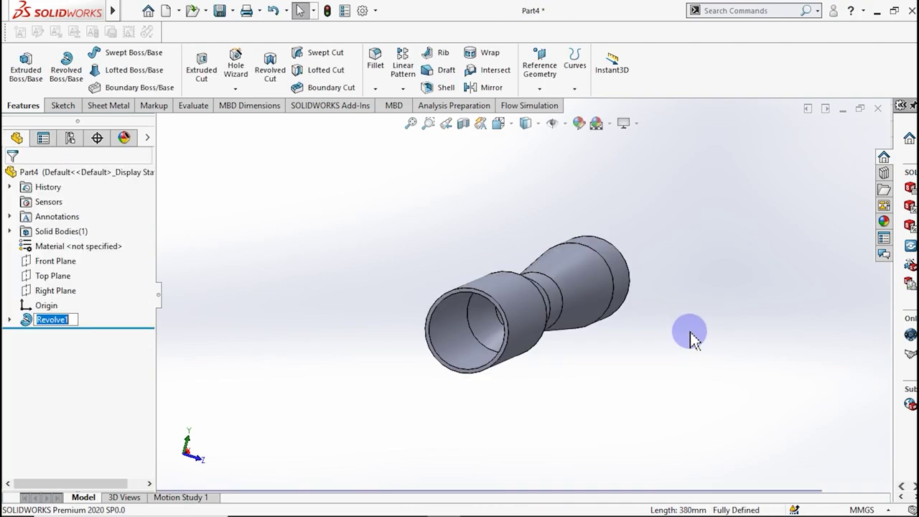
mouse_move(689, 338)
middle_down()
mouse_move(769, 324)
mouse_move(554, 312)
mouse_move(568, 322)
middle_up()
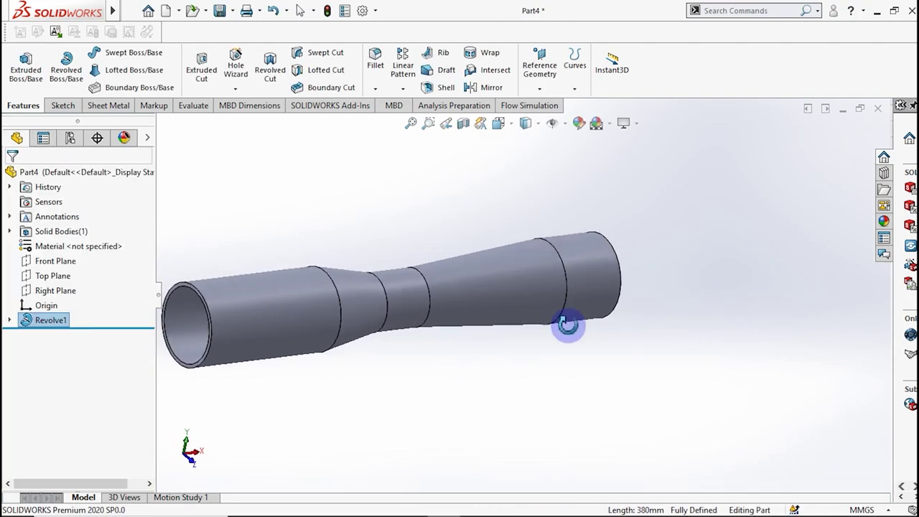
click(464, 127)
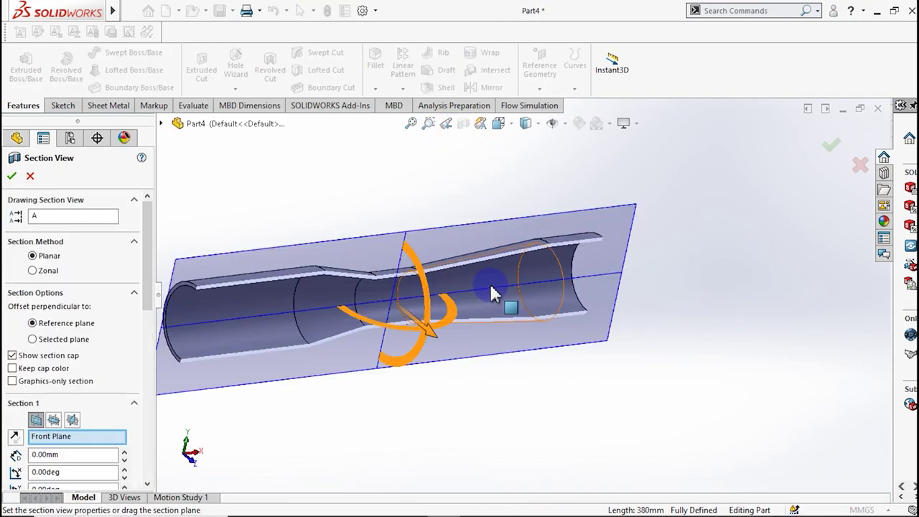
click(835, 143)
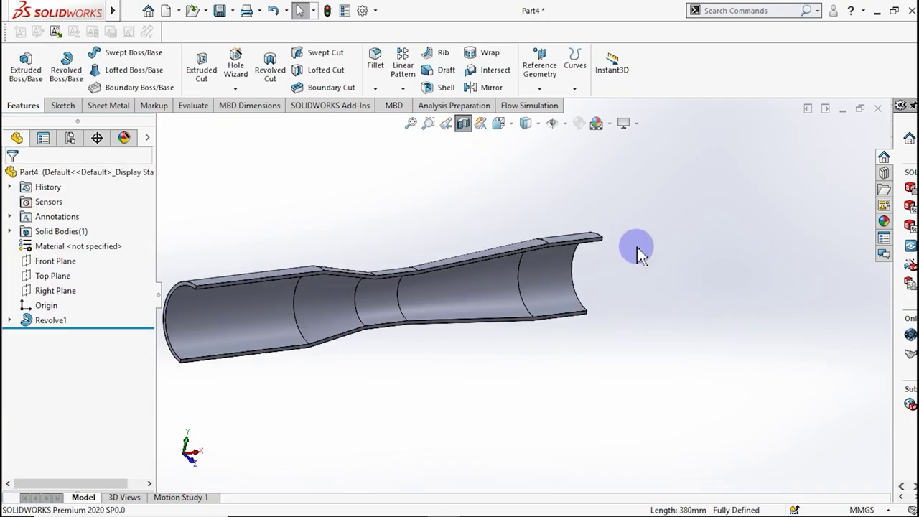
right_click(467, 122)
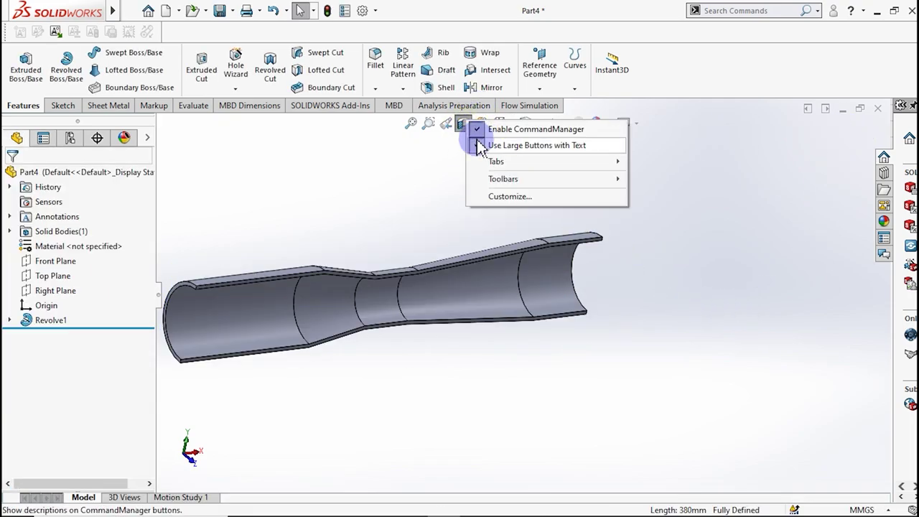
click(397, 197)
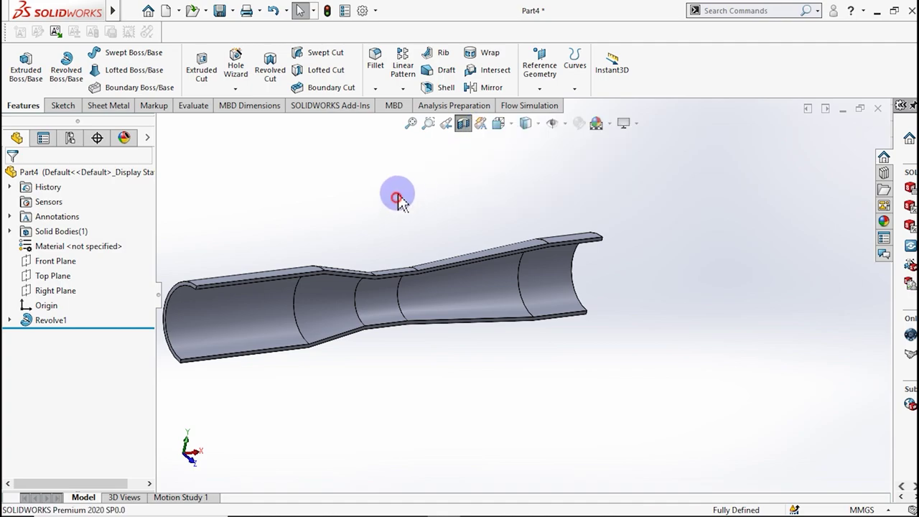
click(464, 124)
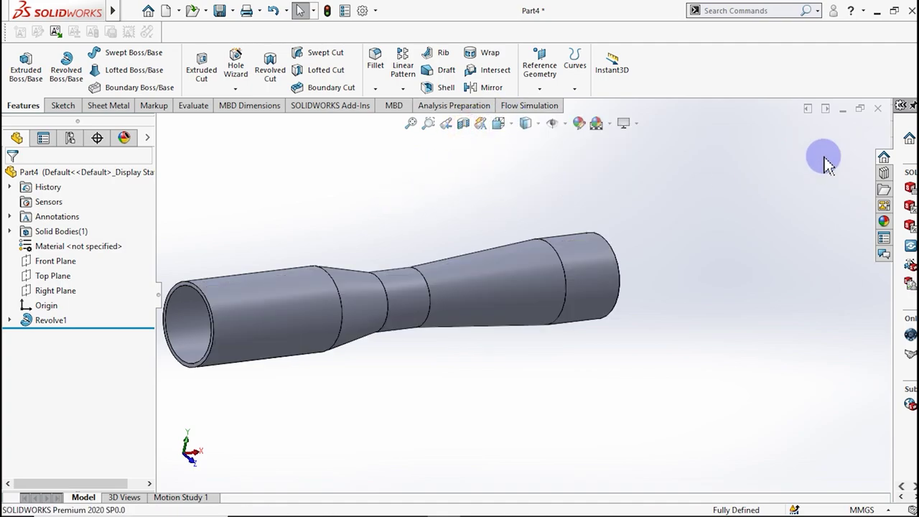
middle_drag(530, 247, 344, 352)
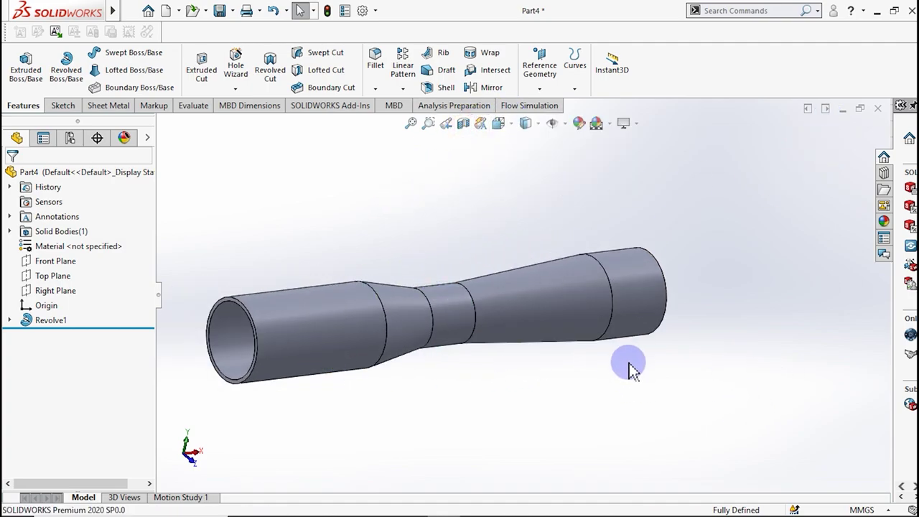
mouse_move(629, 370)
middle_down()
mouse_move(657, 359)
mouse_move(618, 359)
middle_up()
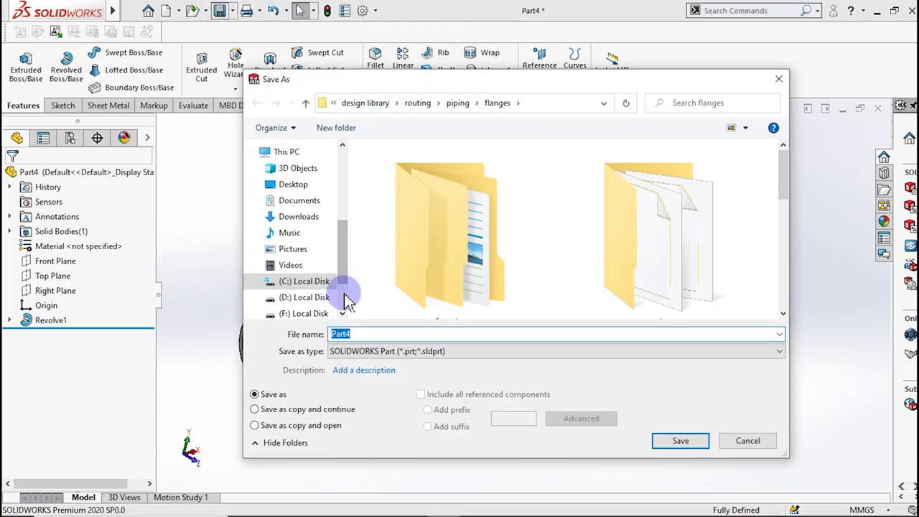
- Save the part as Part4 in H:\solidwork and show the Flow Simulation commands
click(344, 296)
mouse_move(305, 276)
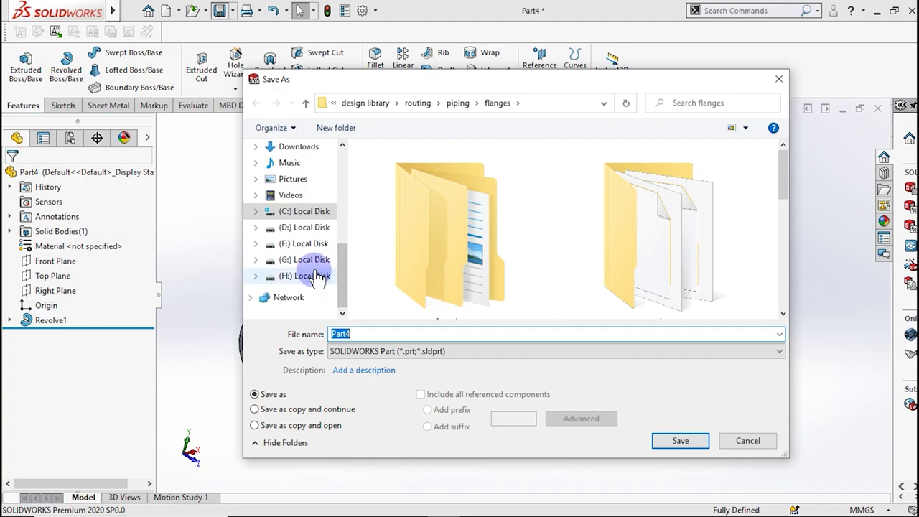
click(316, 277)
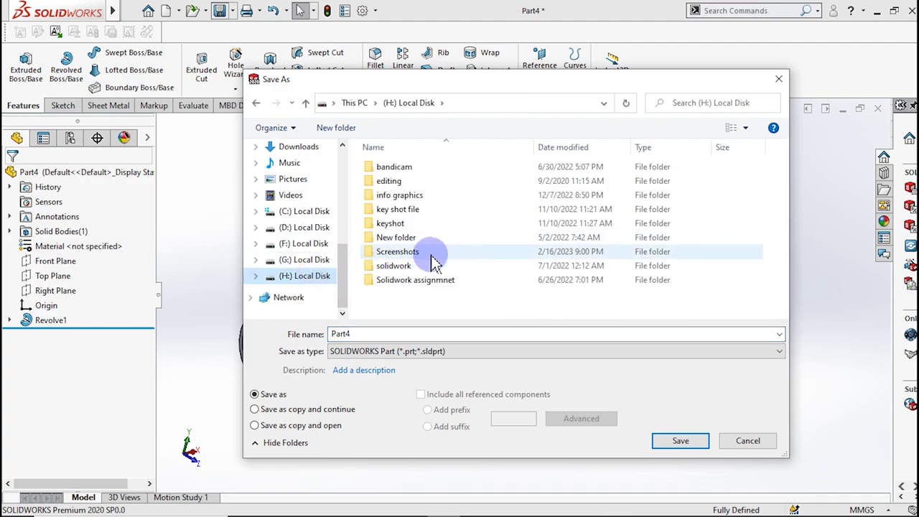
double_click(411, 269)
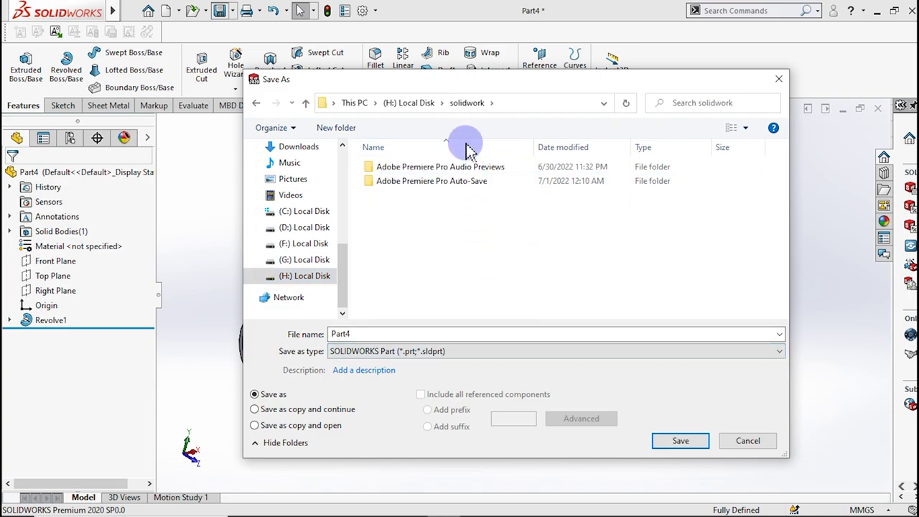
click(676, 439)
click(530, 106)
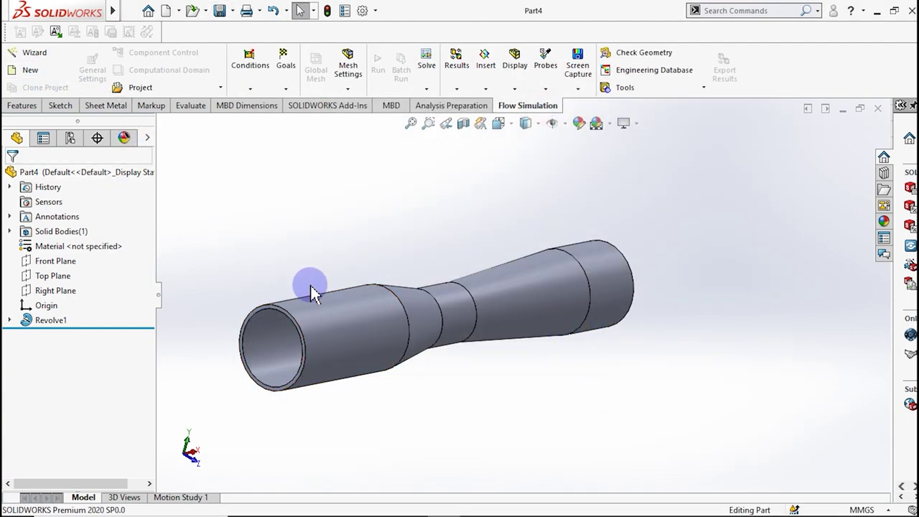
click(632, 88)
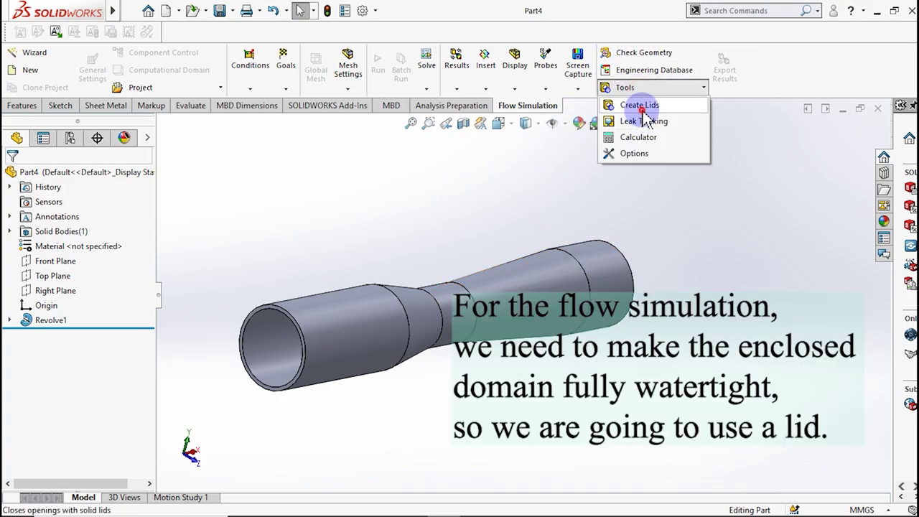
- Create lids LID1 and LID2 on the inlet and outlet end faces of the tube
click(639, 103)
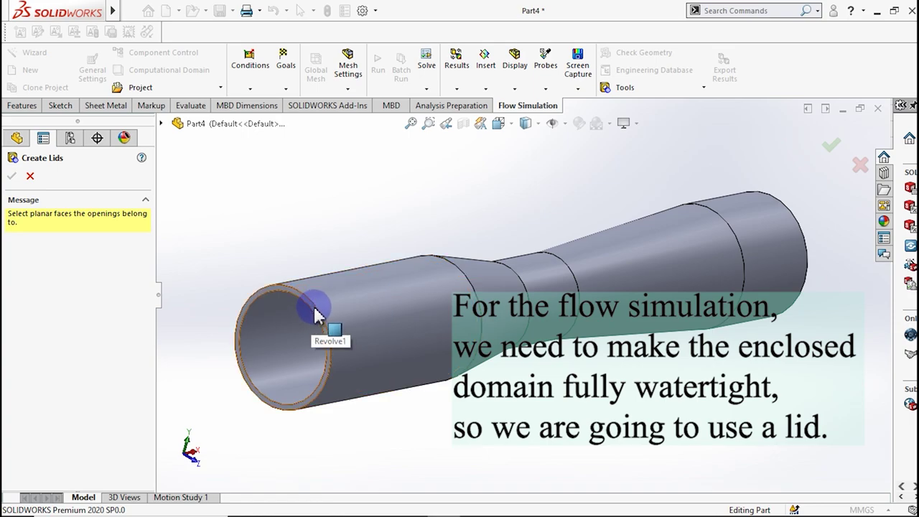
click(316, 310)
scroll(519, 360, up, 2)
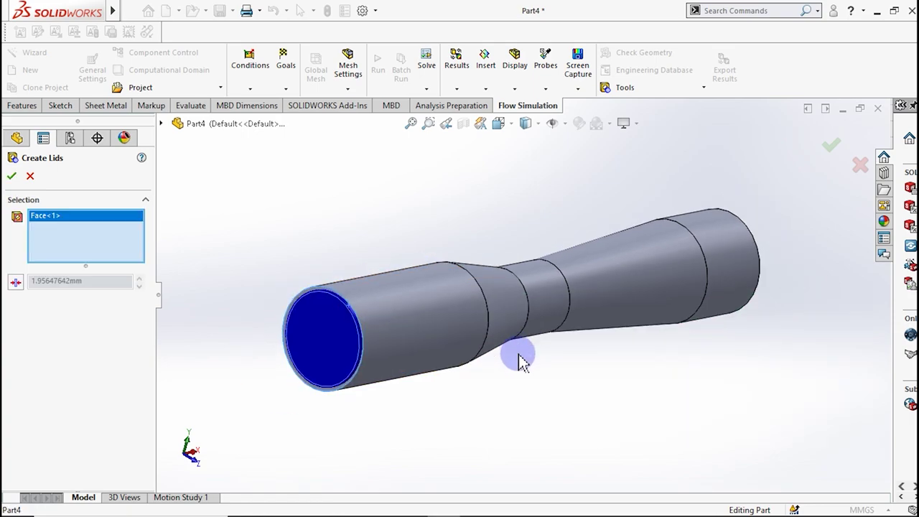
mouse_move(519, 359)
middle_down()
mouse_move(564, 335)
mouse_move(431, 438)
mouse_move(456, 478)
middle_up()
scroll(652, 349, down, 5)
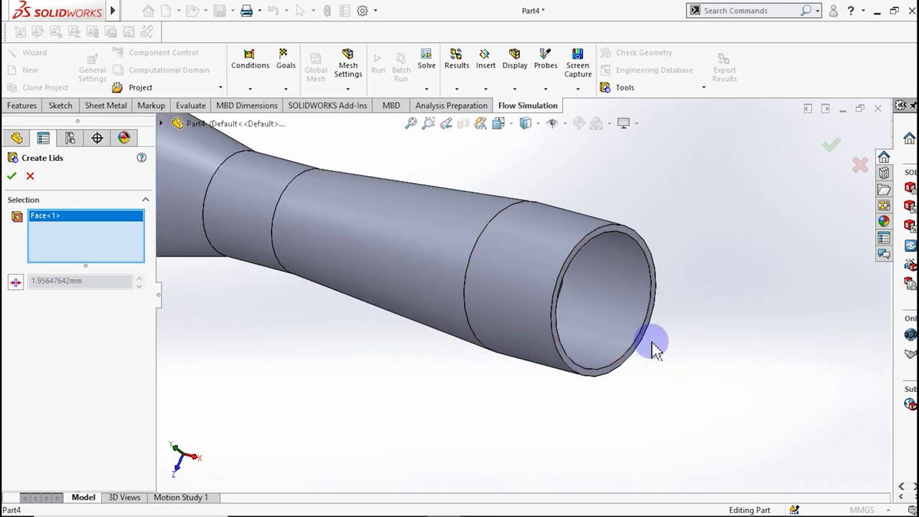
click(652, 267)
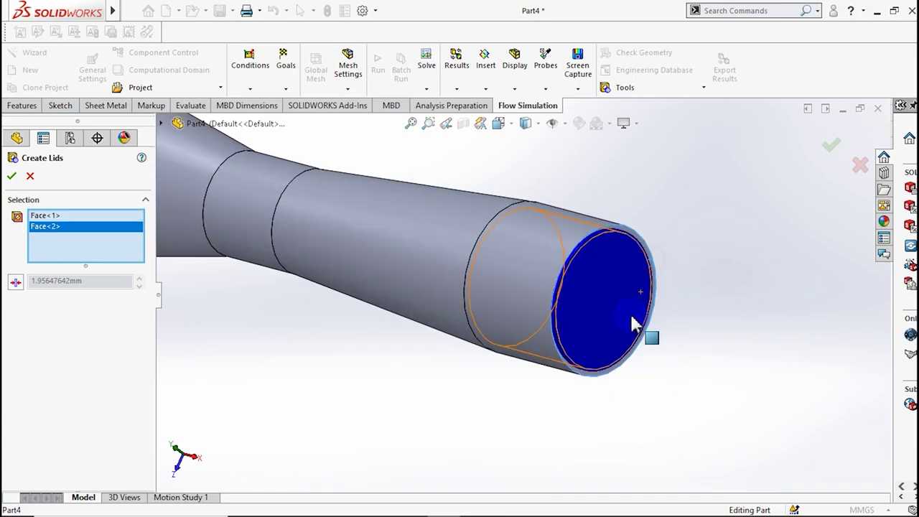
click(11, 178)
mouse_move(476, 261)
middle_down()
mouse_move(517, 328)
mouse_move(220, 283)
mouse_move(595, 263)
mouse_move(464, 289)
mouse_move(512, 287)
mouse_move(502, 289)
middle_up()
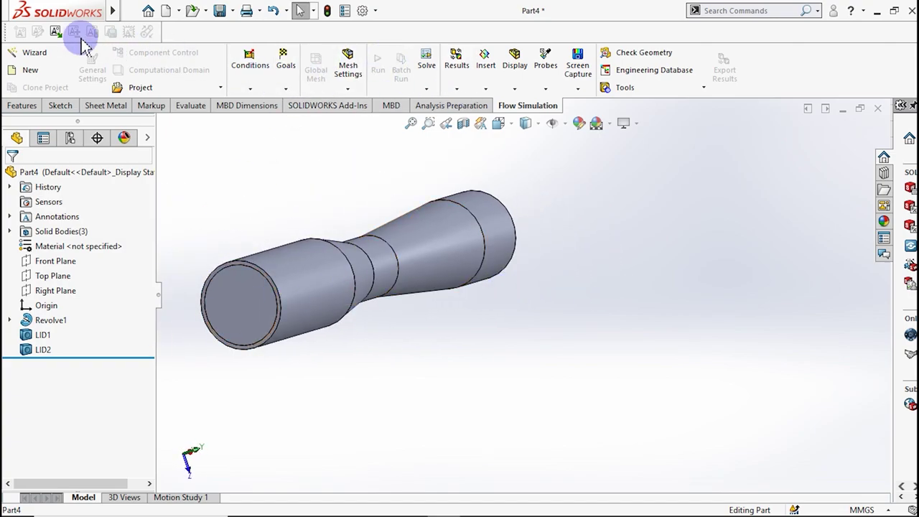
- Name the flow project venturimeter and choose the SI (m-kg-s) unit system
click(463, 142)
text(venturimeter)
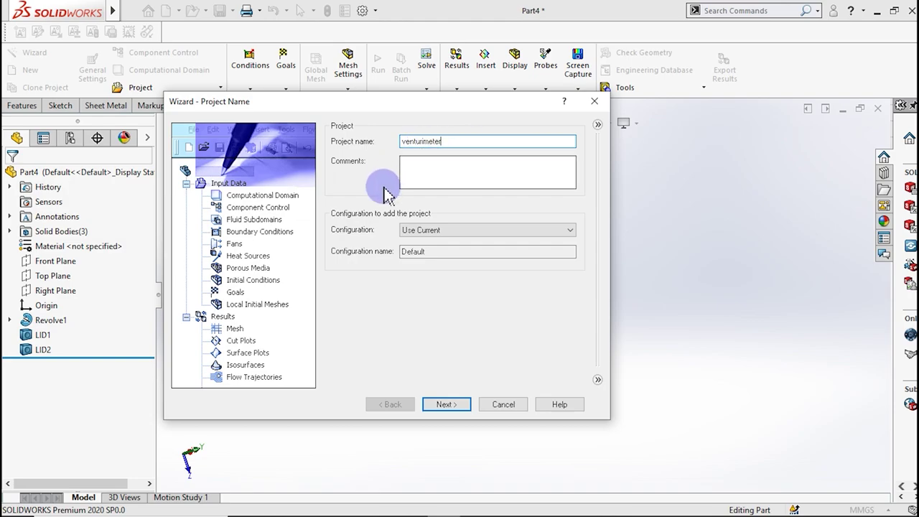
click(444, 404)
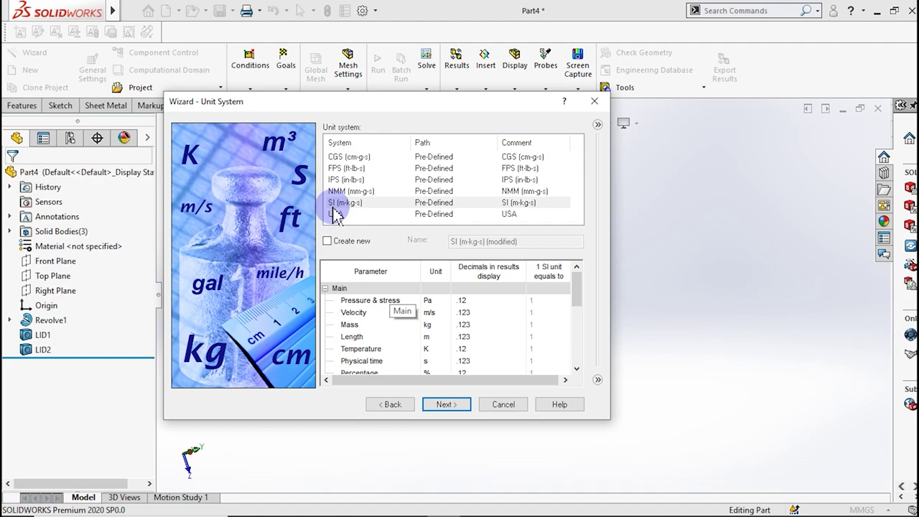
click(337, 202)
click(446, 404)
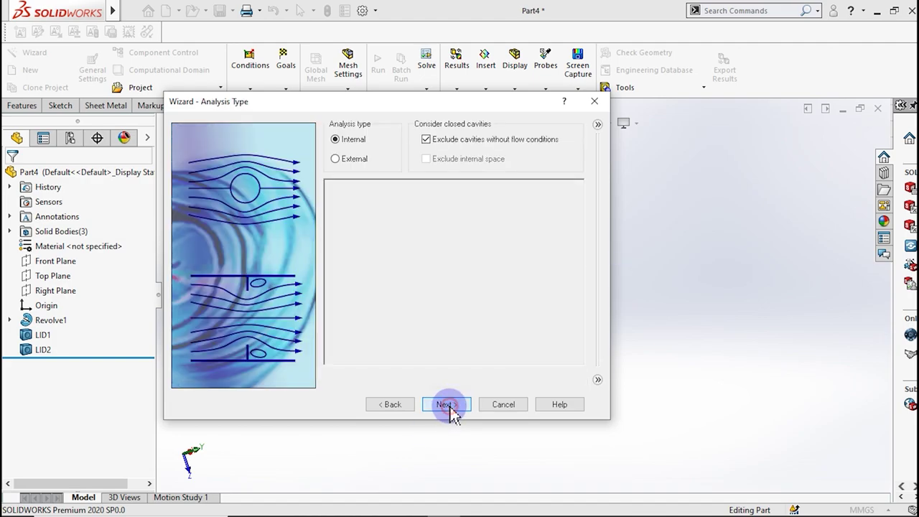
- Keep Internal analysis and enable gravity with Y -9.81 and Z 0 m/s²
drag(338, 107, 455, 104)
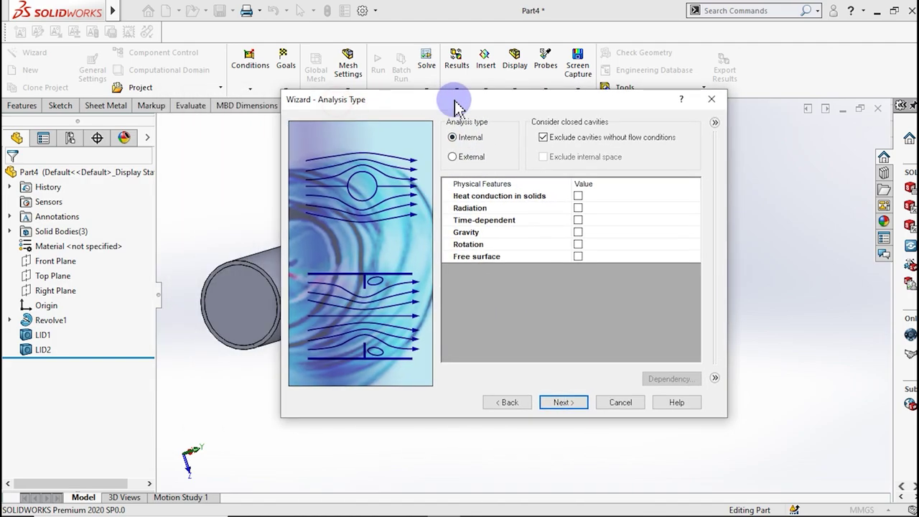
click(184, 397)
click(55, 262)
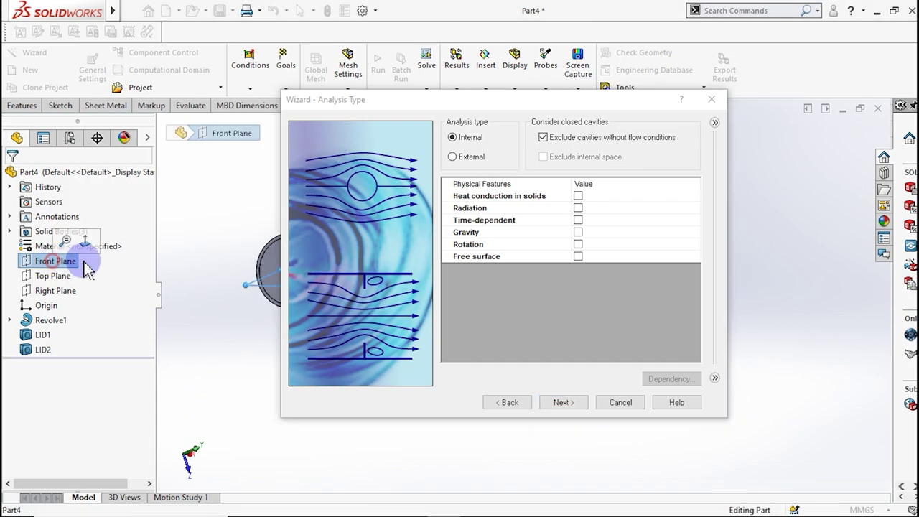
click(85, 241)
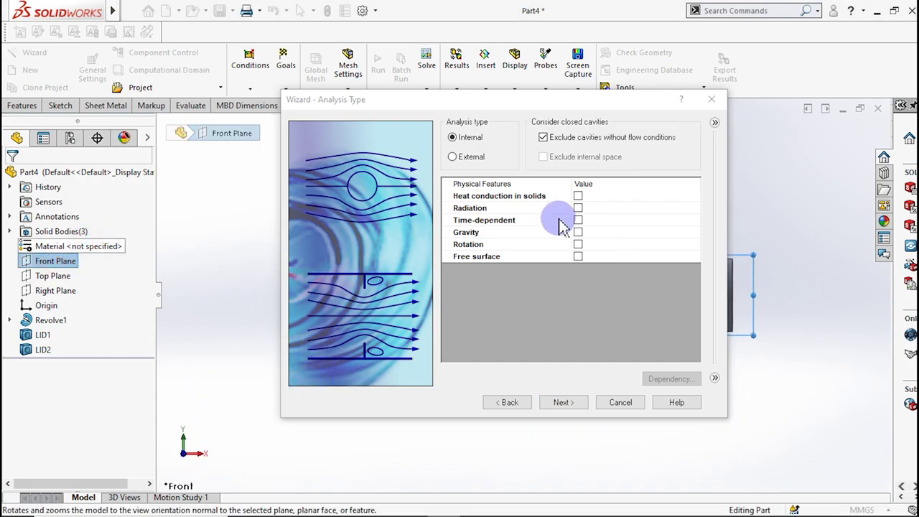
click(578, 232)
drag(525, 102, 684, 112)
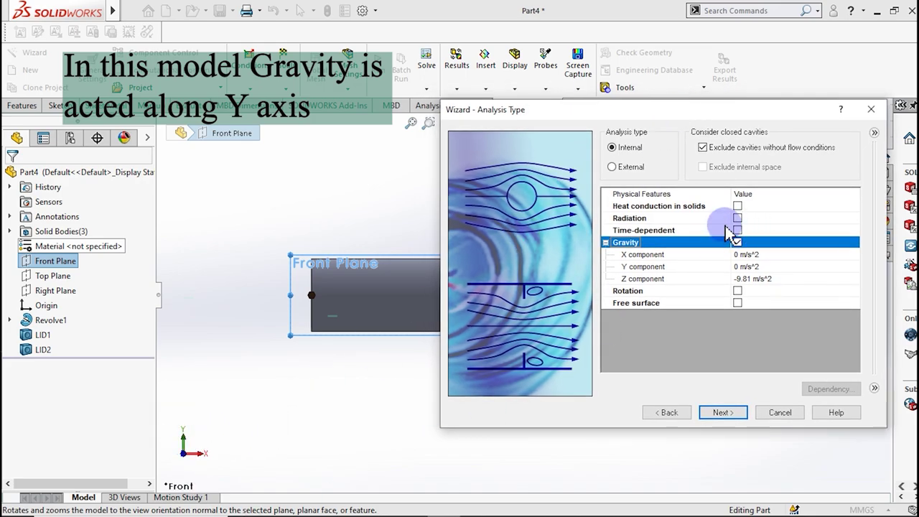
click(740, 267)
click(738, 266)
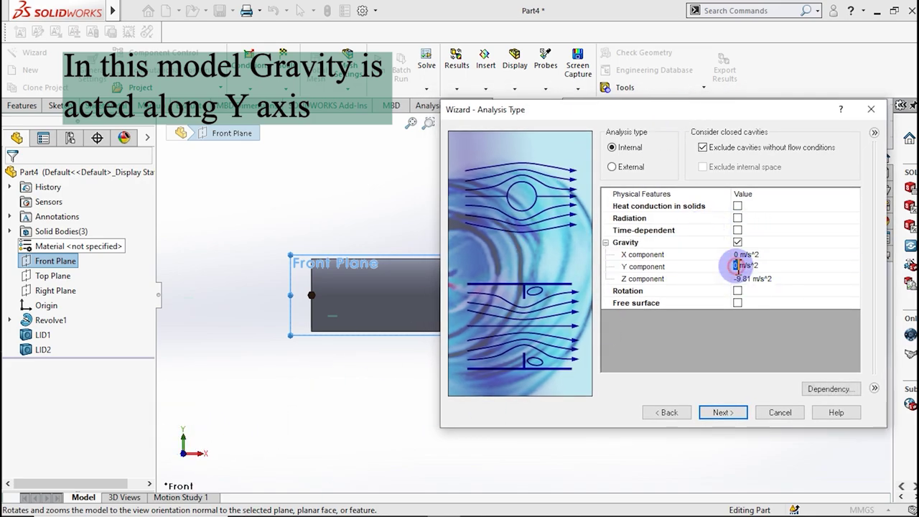
key(BackSpace)
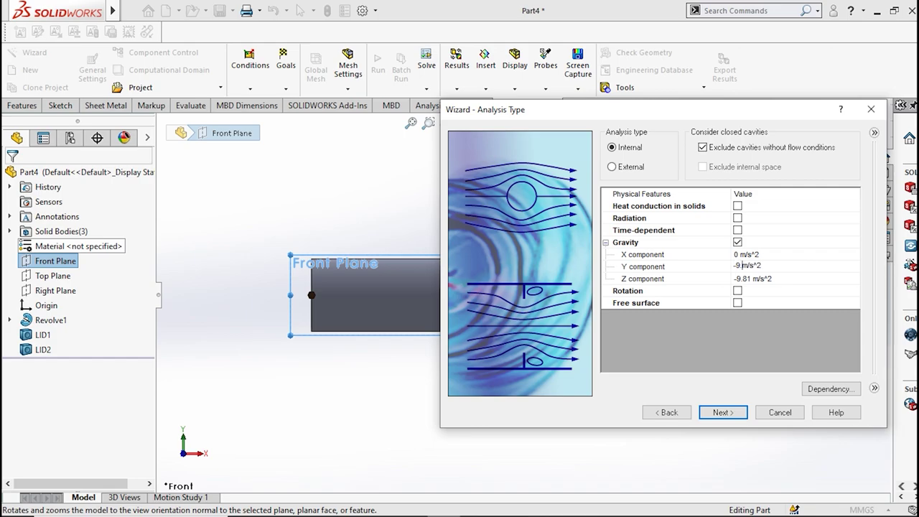
click(728, 315)
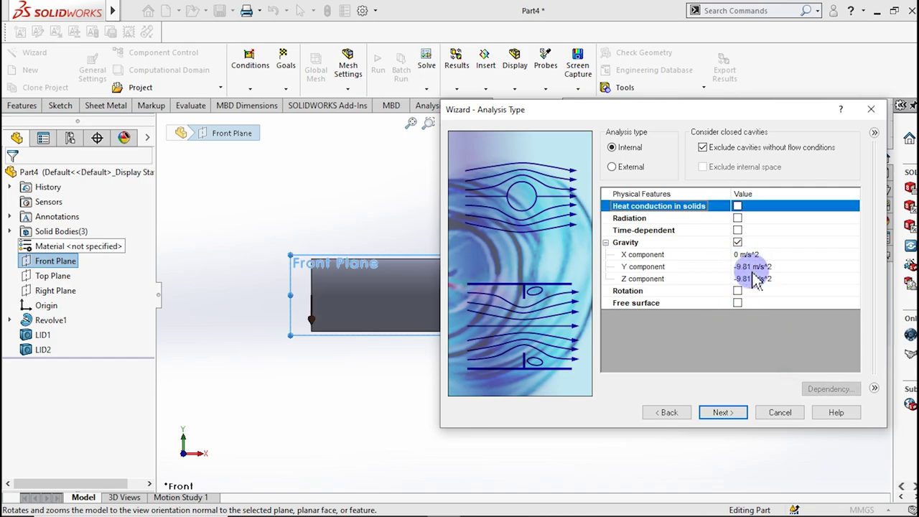
click(747, 277)
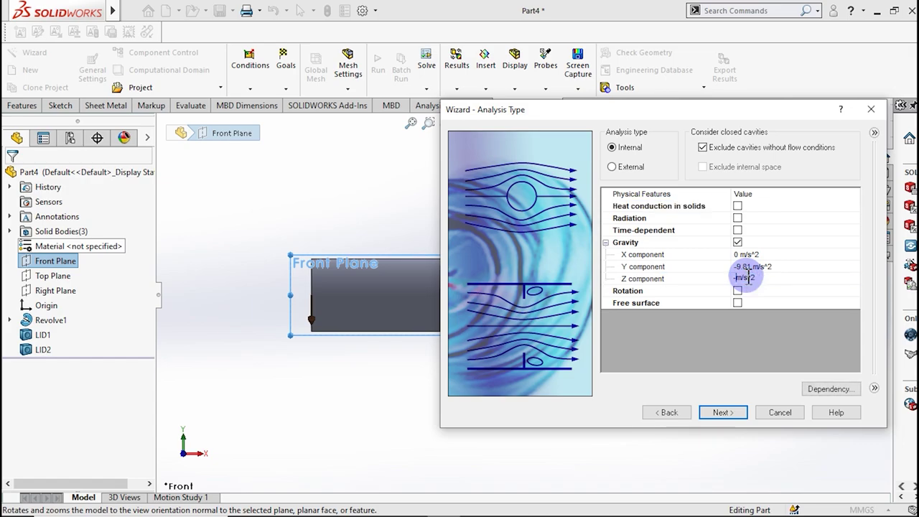
text(0)
click(731, 339)
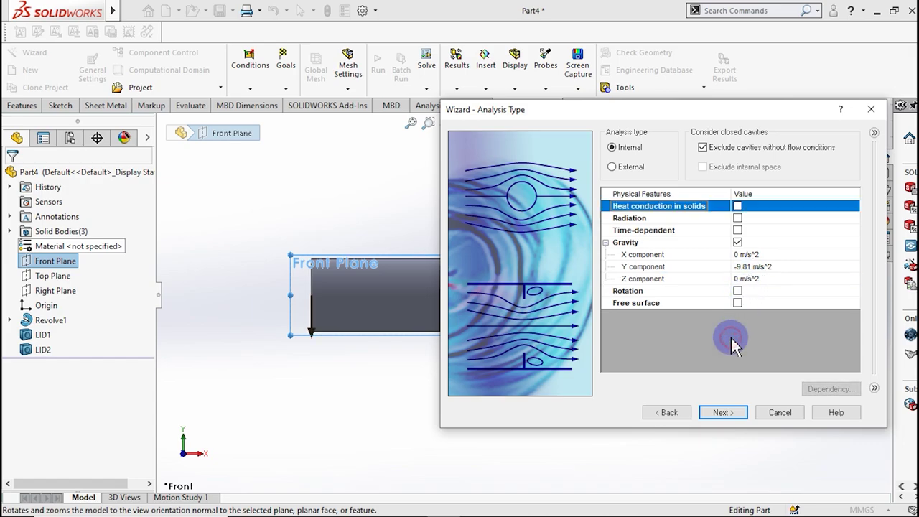
click(617, 168)
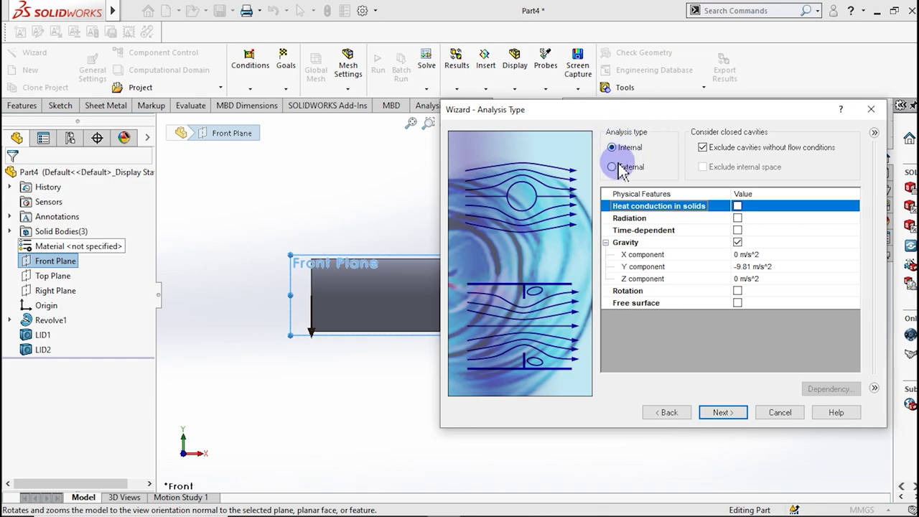
- Add Water as the project fluid and finish with default wall and initial conditions
click(722, 413)
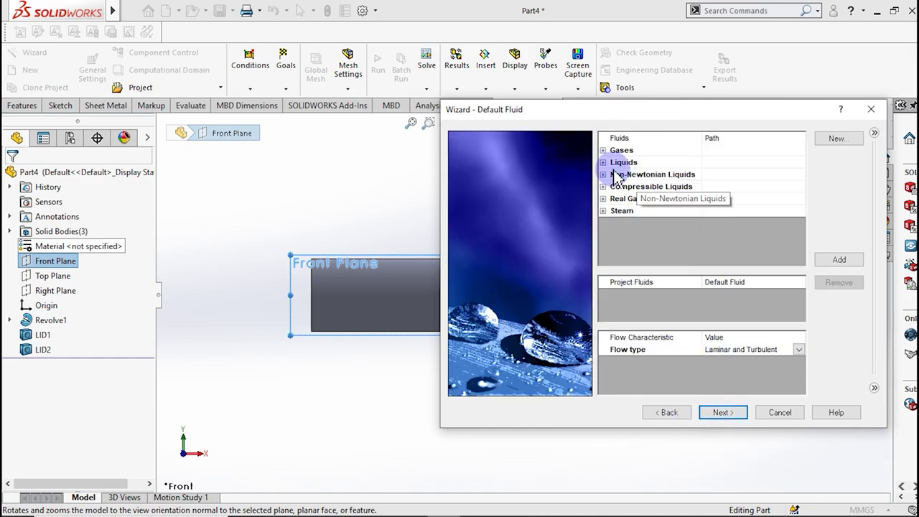
click(604, 163)
scroll(689, 237, down, 5)
click(651, 211)
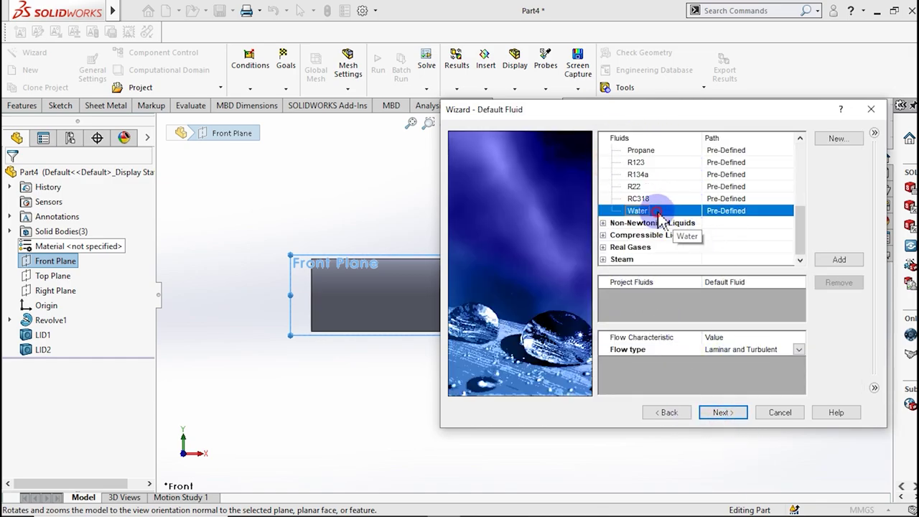
double_click(658, 214)
scroll(795, 242, down, 1)
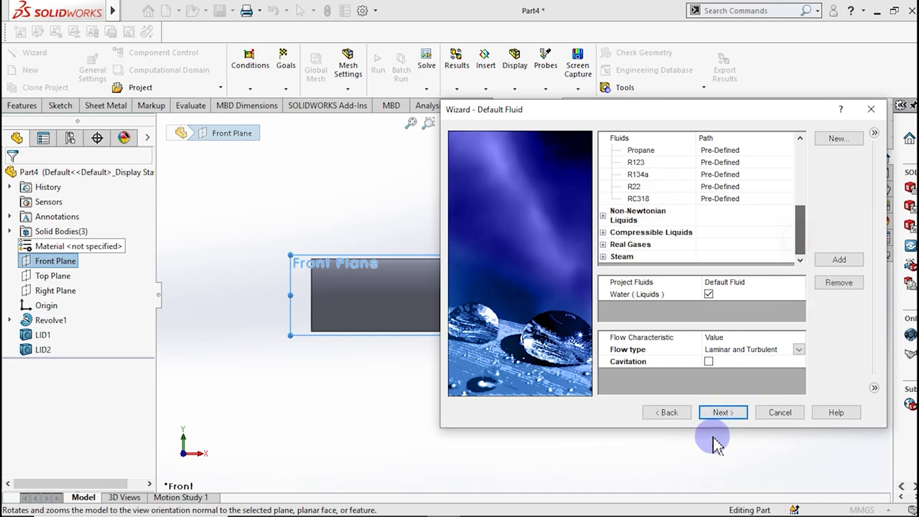
click(721, 412)
click(731, 413)
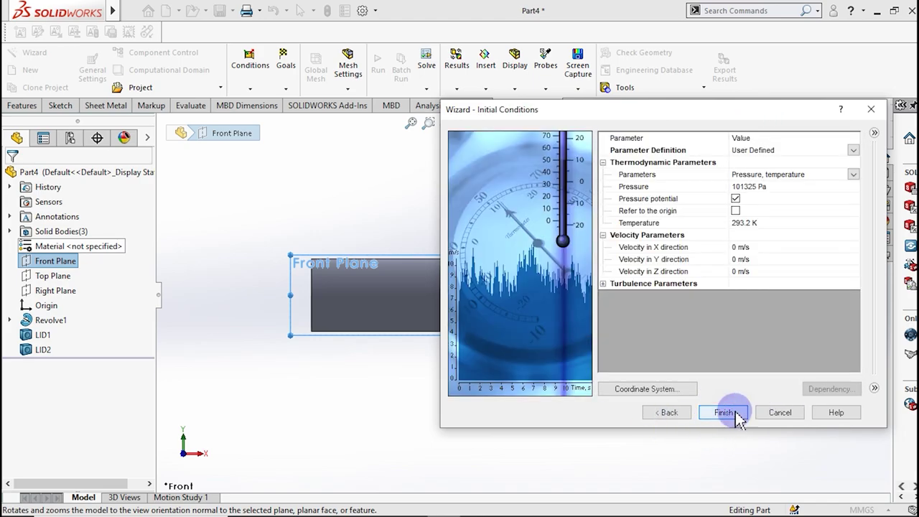
click(722, 415)
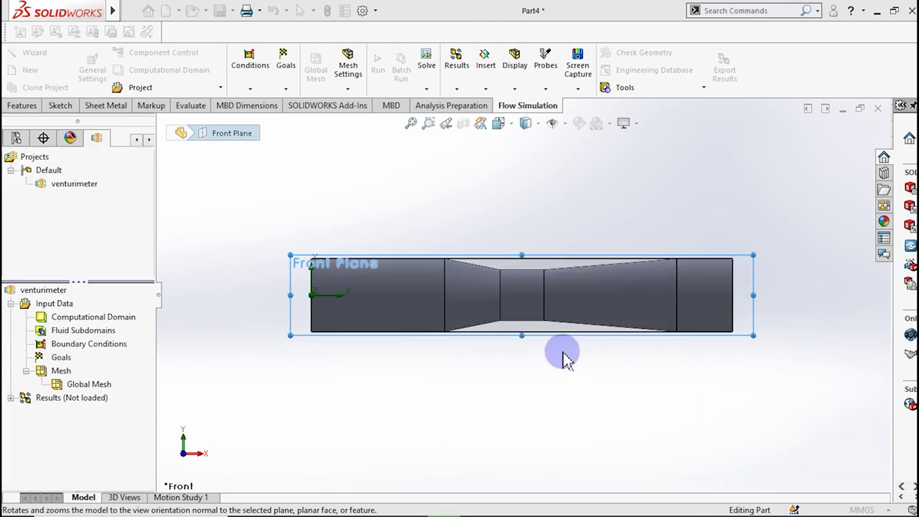
- Orbit to an angled 3D view and accept the computational domain box unchanged
mouse_move(423, 312)
middle_down()
mouse_move(487, 323)
mouse_move(498, 351)
mouse_move(589, 383)
mouse_move(612, 381)
mouse_move(579, 364)
middle_up()
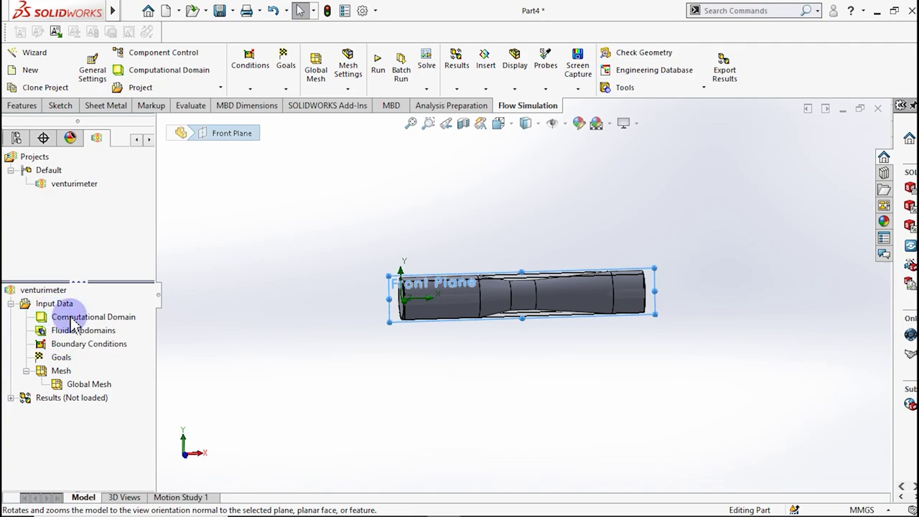
click(100, 319)
double_click(100, 321)
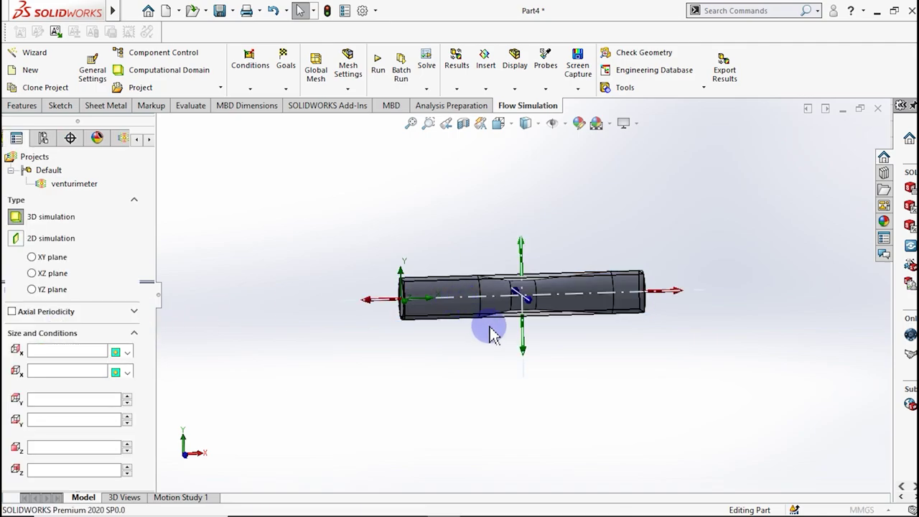
click(12, 176)
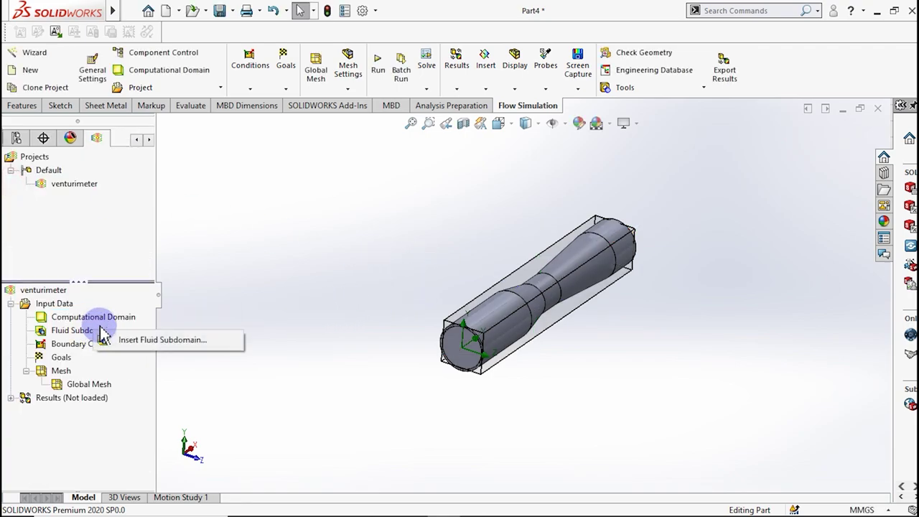
click(332, 282)
right_click(98, 346)
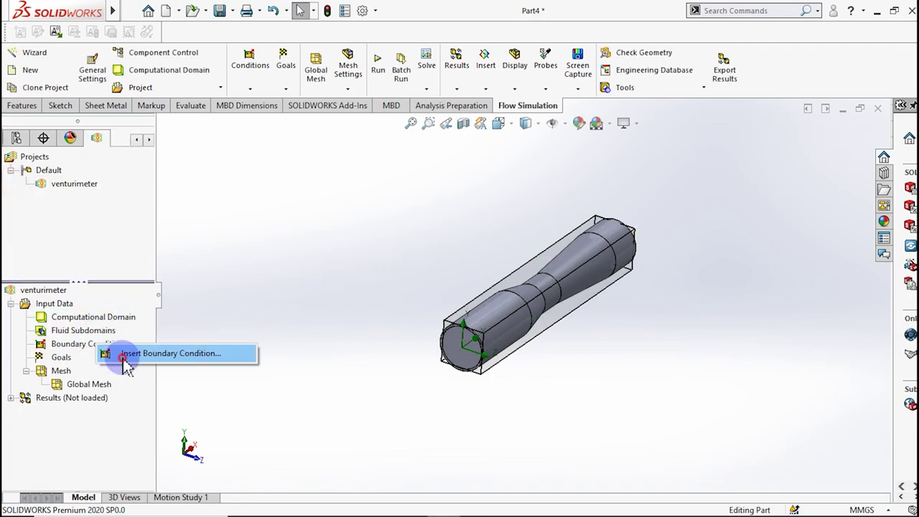
- Start a new boundary condition on the inner inlet face, picked via Select Other
click(548, 364)
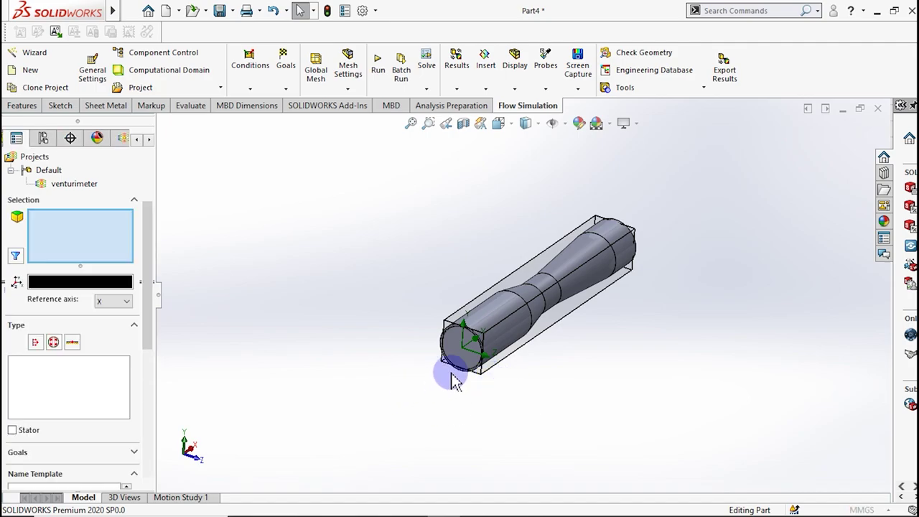
scroll(460, 355, down, 2)
scroll(485, 352, down, 2)
scroll(485, 352, down, 2)
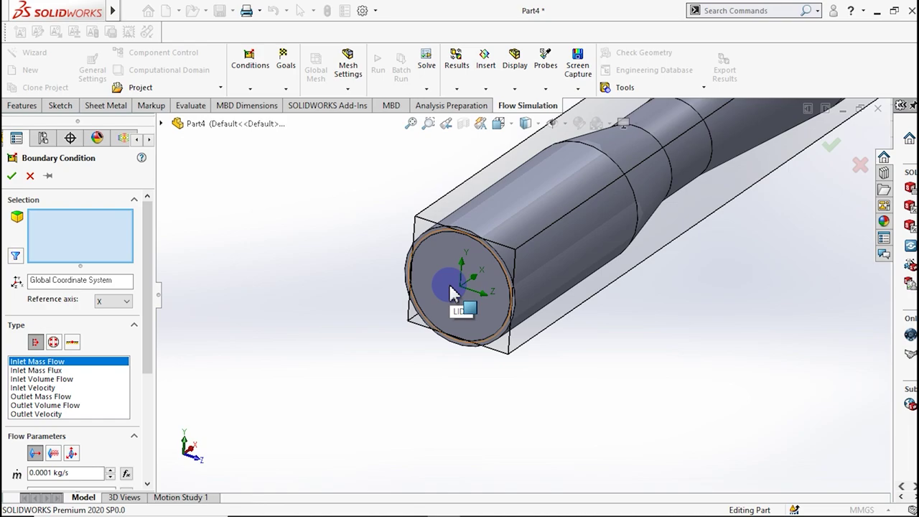
mouse_move(451, 293)
middle_down()
mouse_move(535, 275)
mouse_move(505, 276)
mouse_move(517, 255)
middle_up()
right_click(435, 254)
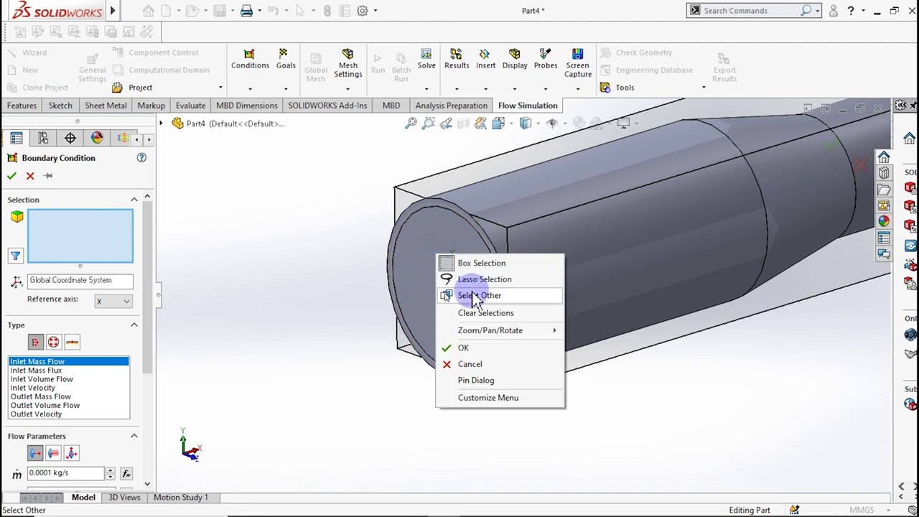
click(474, 296)
click(441, 261)
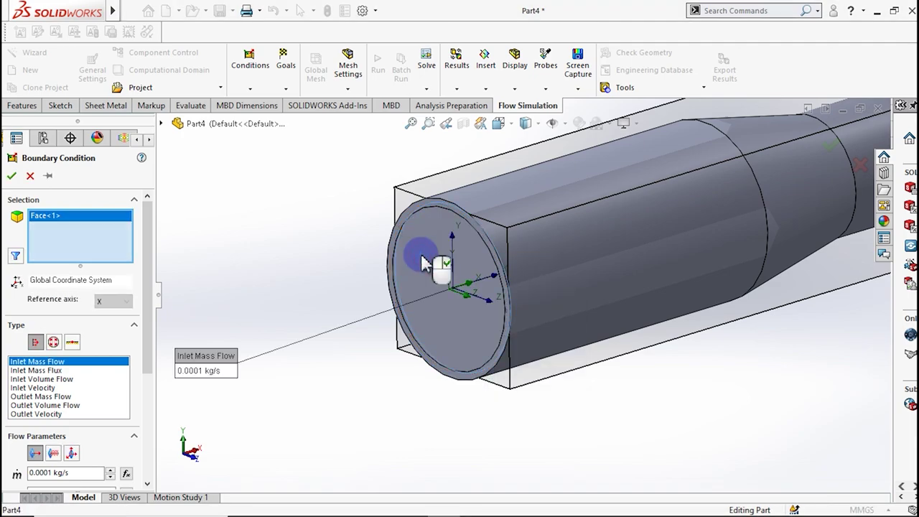
mouse_move(345, 303)
middle_down()
mouse_move(503, 266)
mouse_move(497, 302)
mouse_move(585, 263)
middle_up()
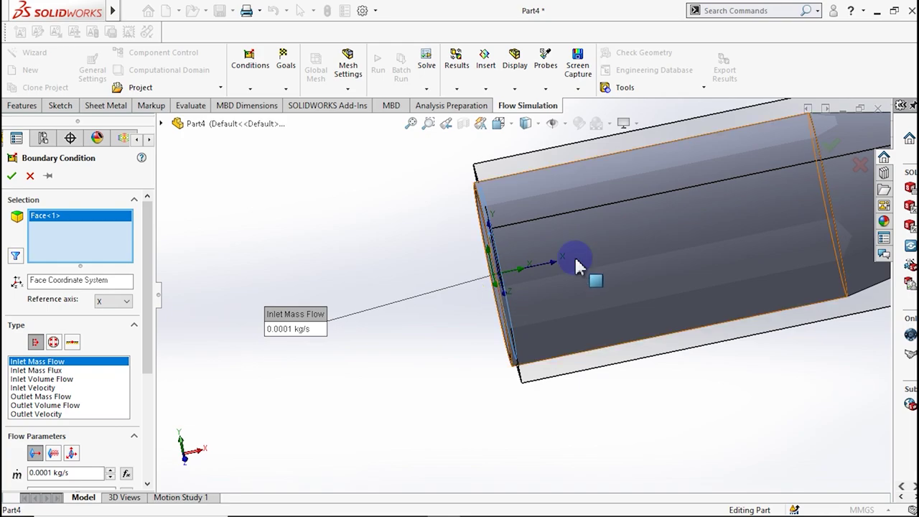
middle_drag(294, 302, 366, 287)
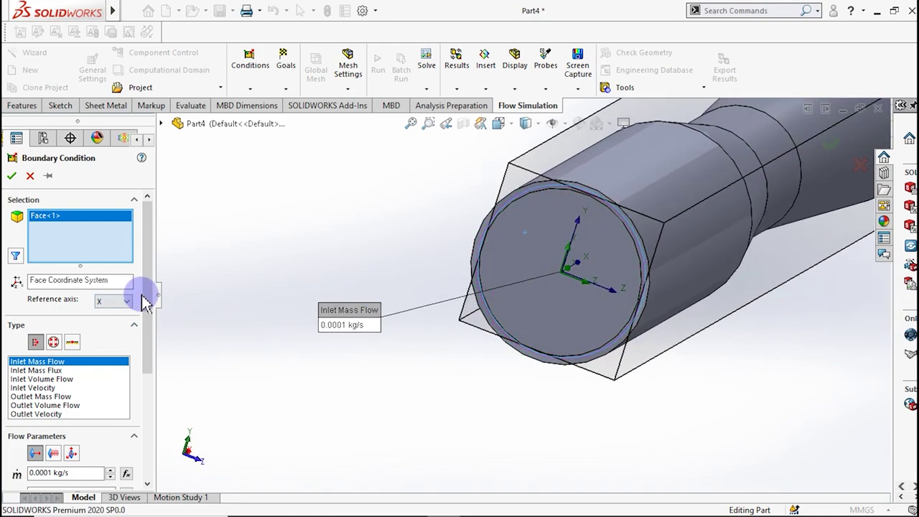
scroll(143, 332, down, 5)
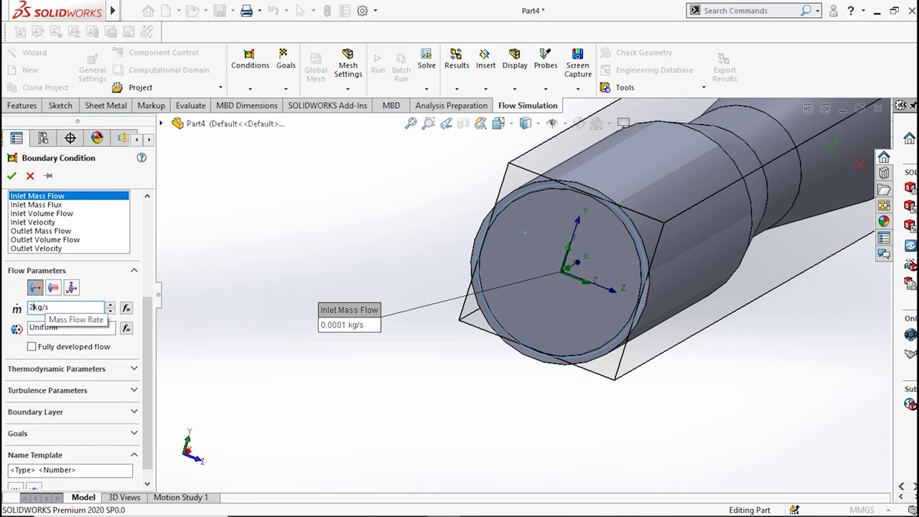
- Set a 2 kg/s inlet mass flow with total pressure and velocity goals
click(113, 270)
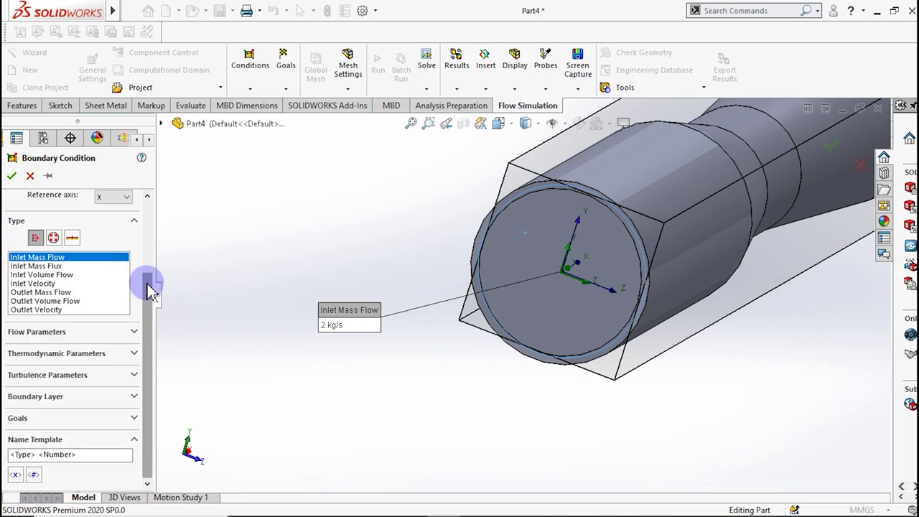
click(101, 334)
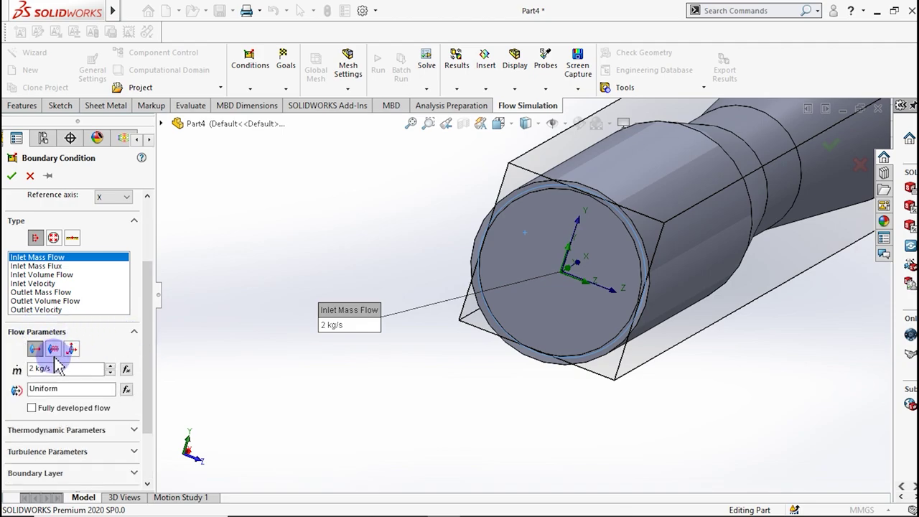
scroll(147, 323, down, 3)
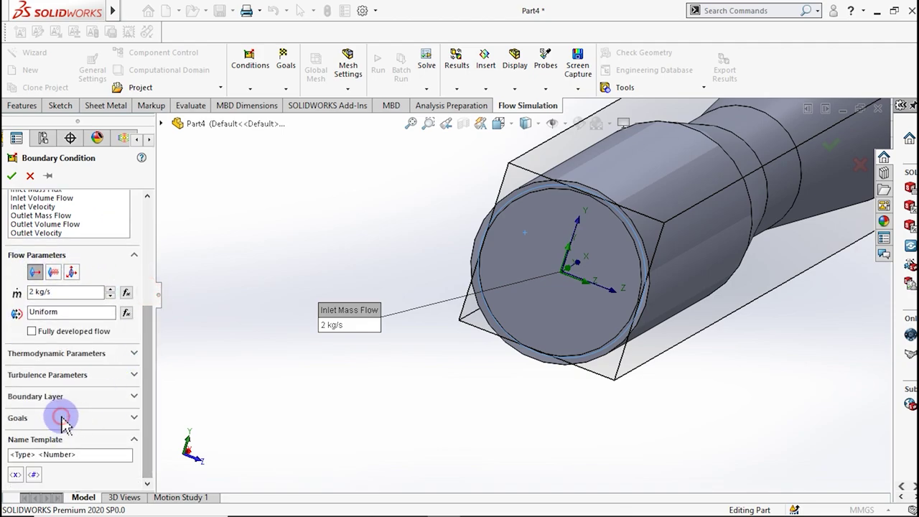
click(62, 418)
drag(147, 353, 147, 399)
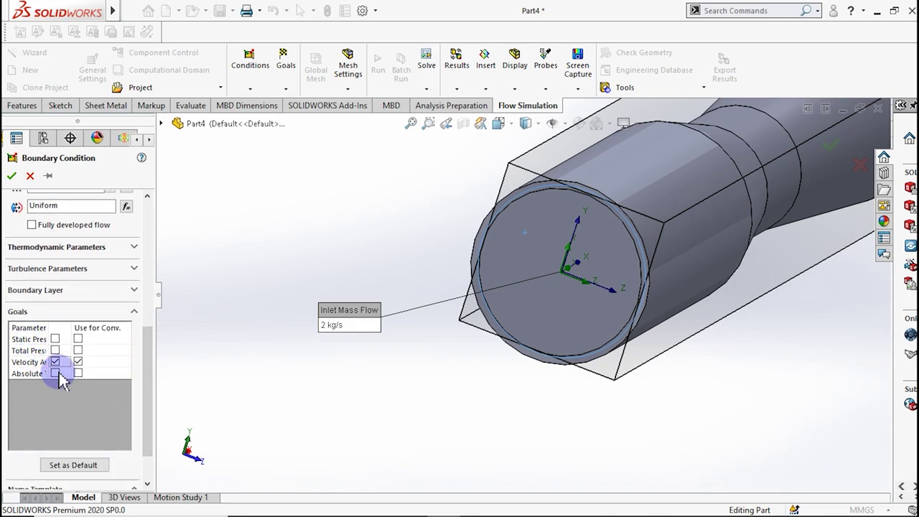
click(11, 178)
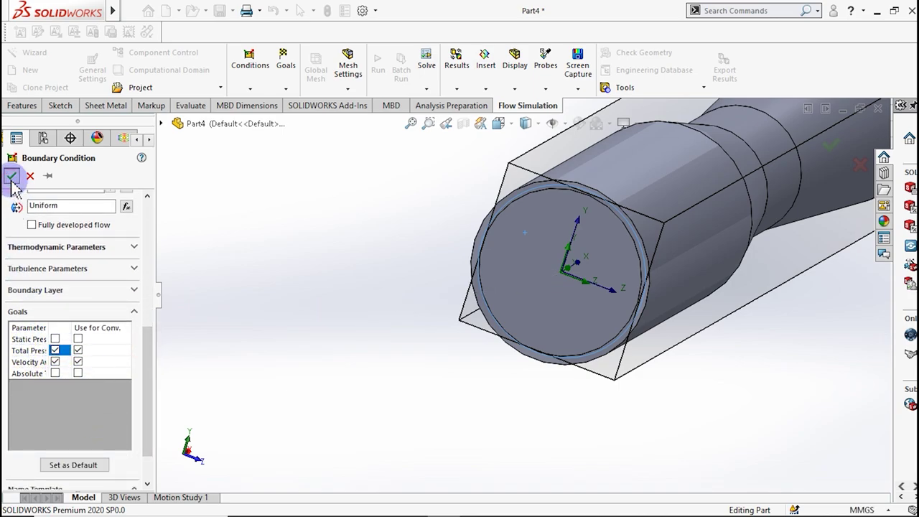
scroll(530, 318, up, 3)
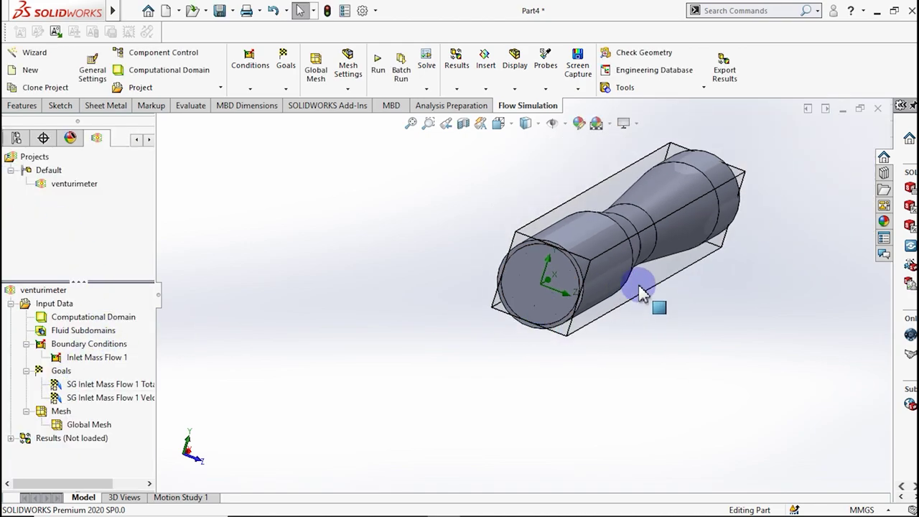
scroll(653, 304, up, 2)
click(91, 359)
- Start a pressure boundary condition on the outlet end face, replacing the preselected inlet face
middle_drag(402, 302, 451, 269)
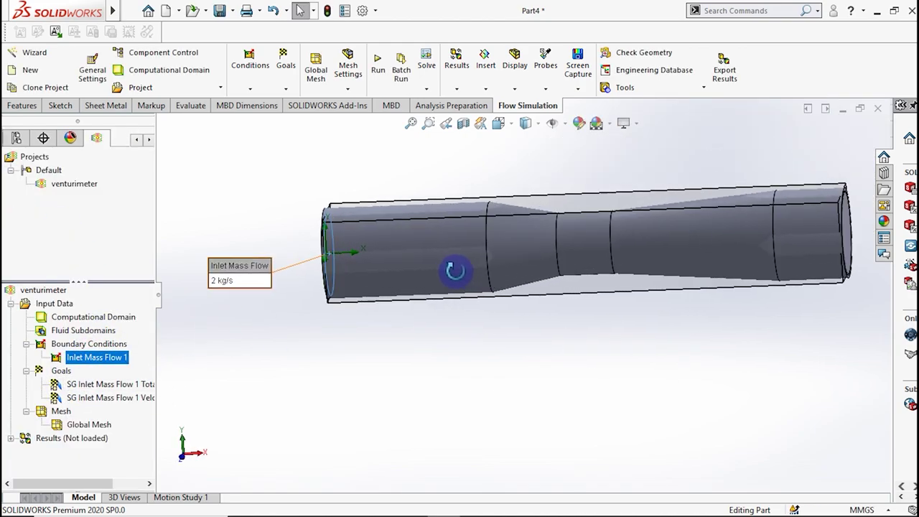
right_click(77, 356)
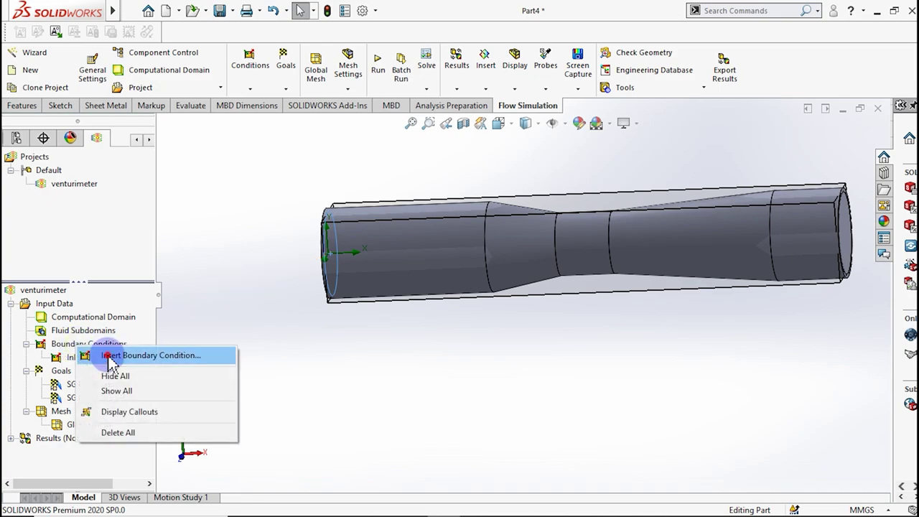
click(763, 336)
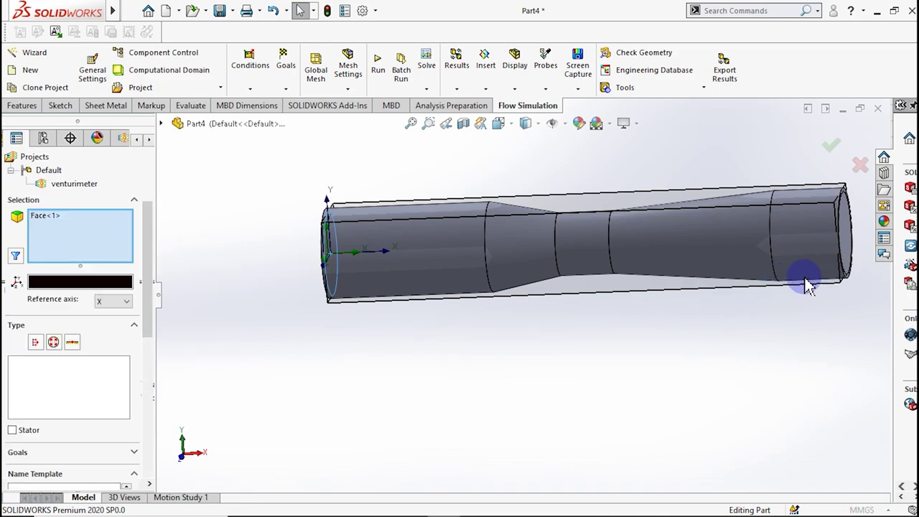
right_click(66, 247)
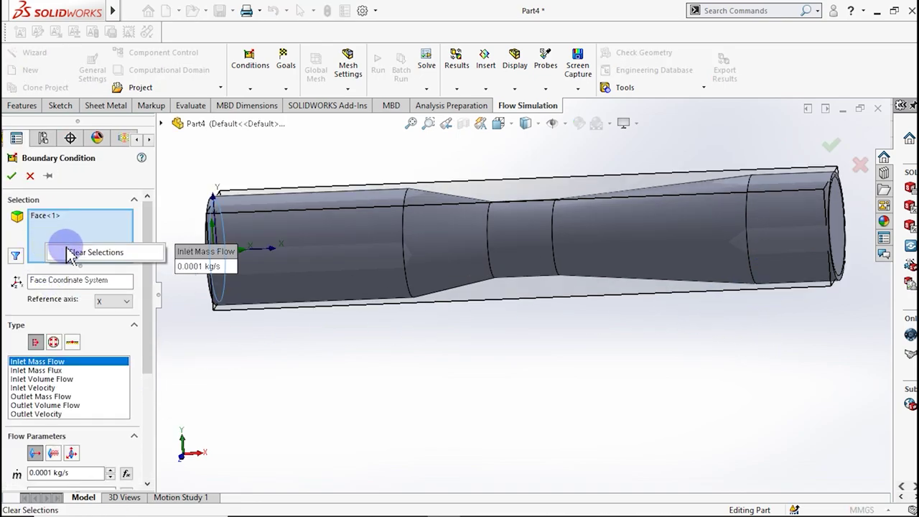
click(93, 253)
scroll(636, 287, up, 1)
scroll(659, 298, down, 3)
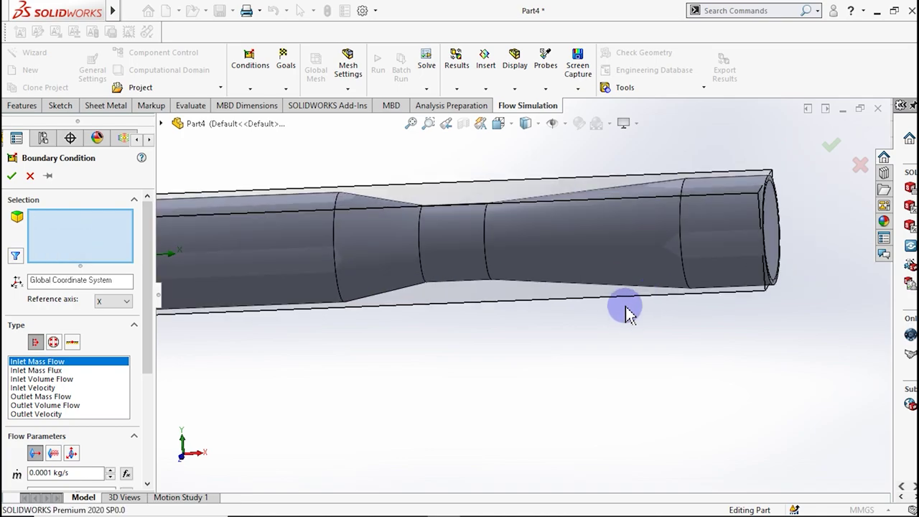
click(53, 342)
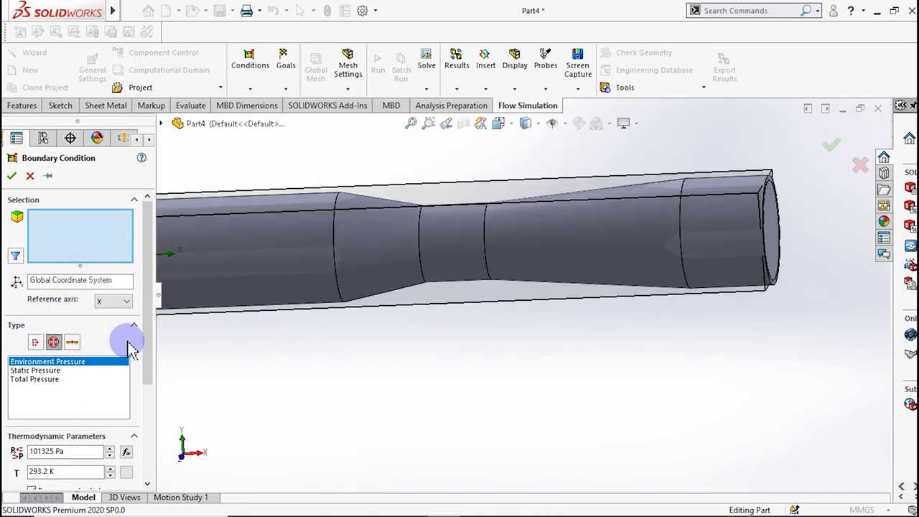
middle_drag(759, 240, 652, 266)
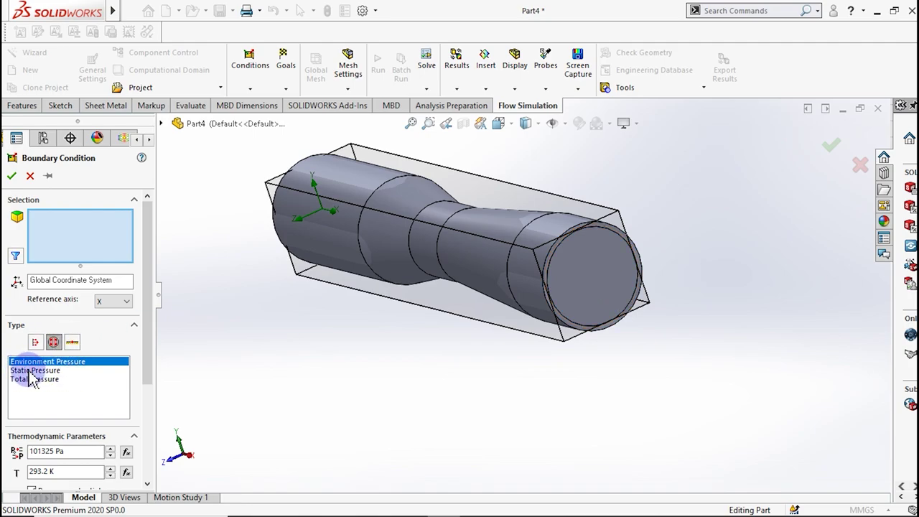
scroll(615, 281, down, 1)
scroll(615, 282, down, 2)
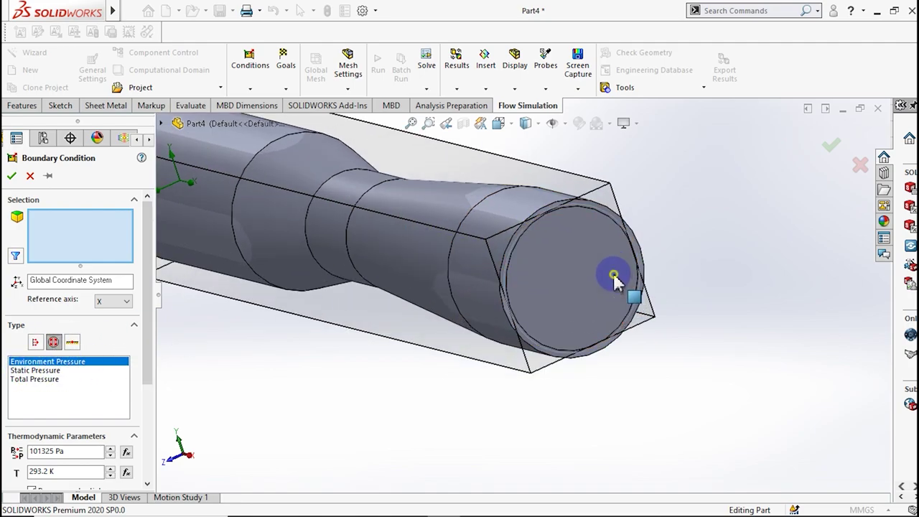
right_click(615, 280)
click(650, 313)
click(586, 270)
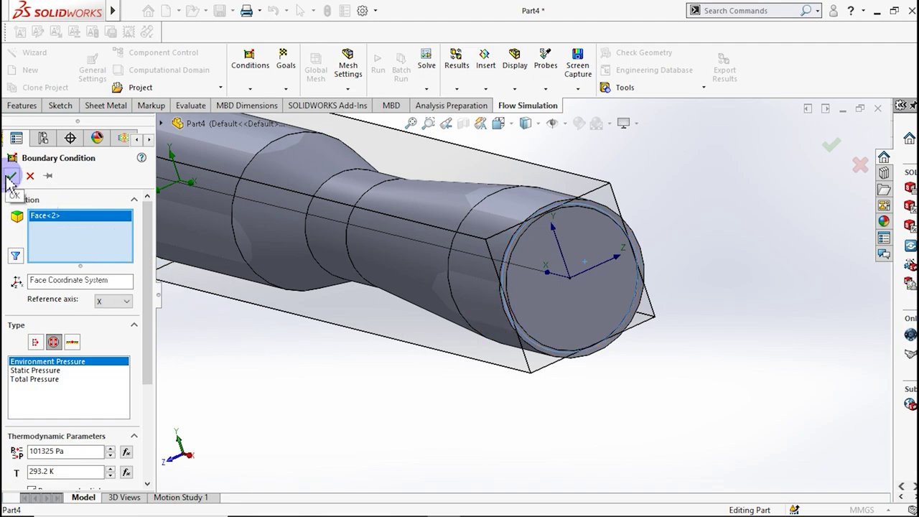
- Add volume flow and velocity convergence goals to the 101325 Pa environment pressure condition
key(ctrl+1)
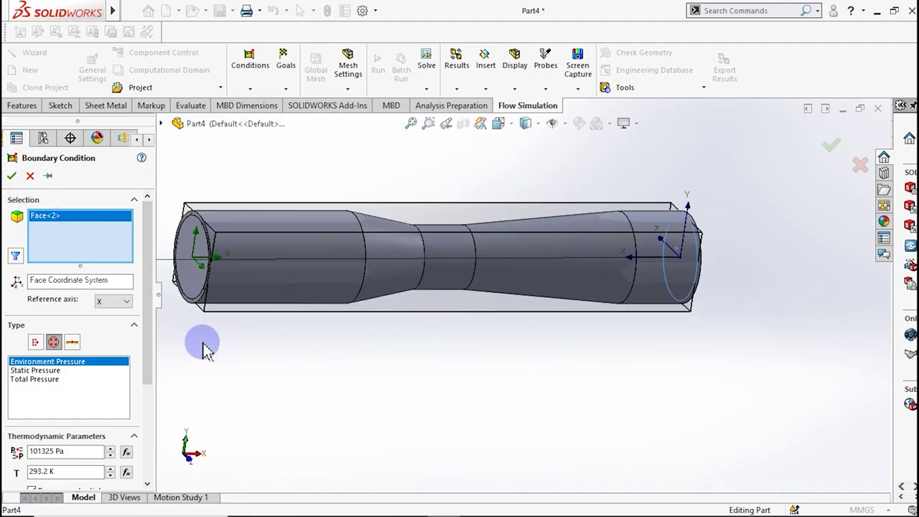
scroll(153, 332, down, 3)
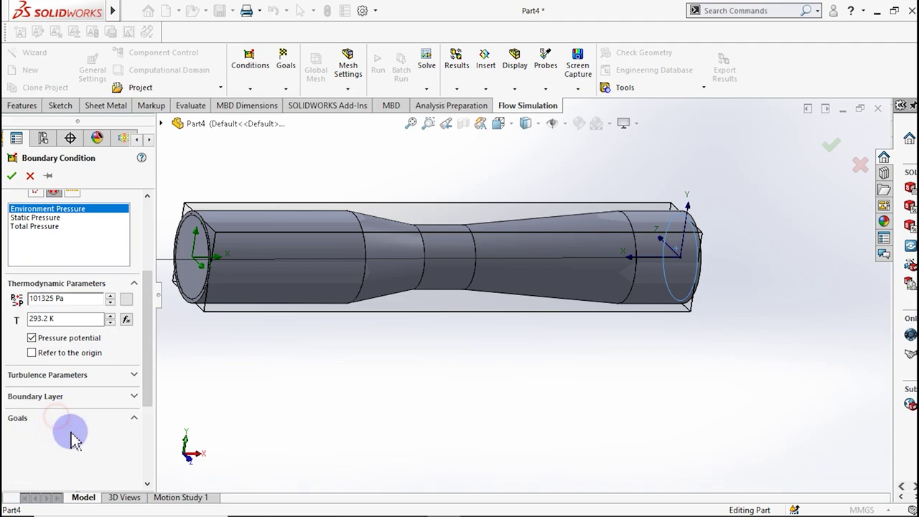
click(68, 420)
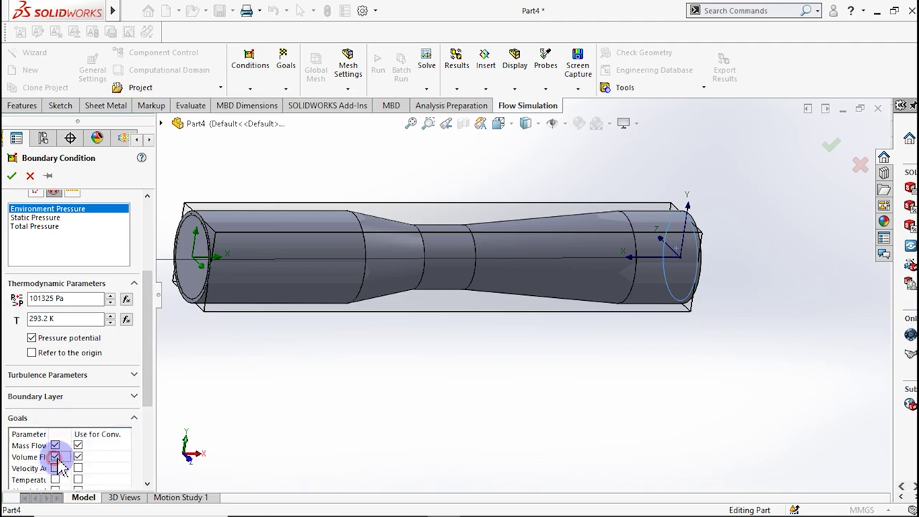
click(147, 392)
scroll(153, 386, down, 1)
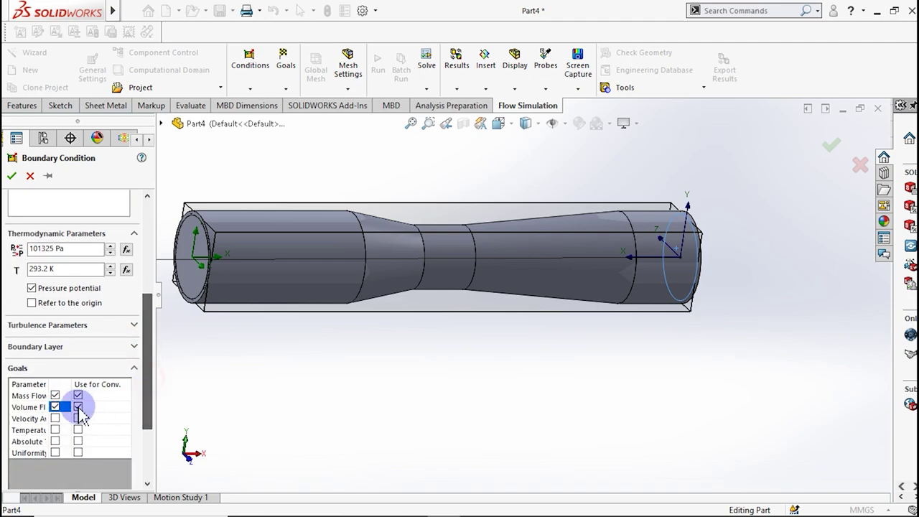
click(55, 418)
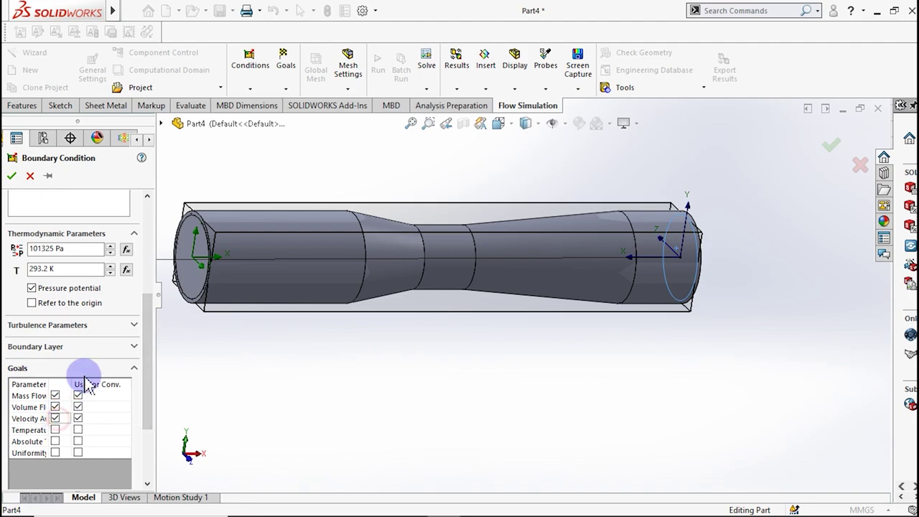
click(13, 176)
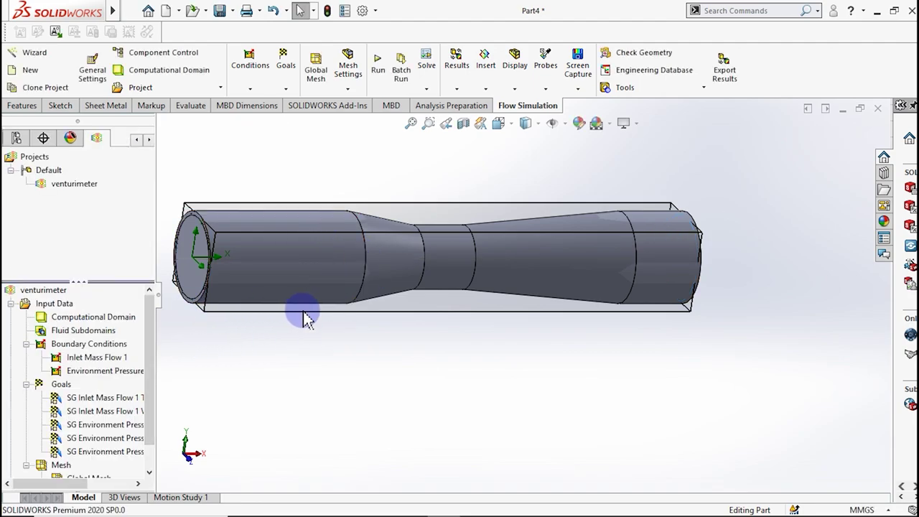
- Turn on the basic mesh display on the venturi model
scroll(136, 381, down, 1)
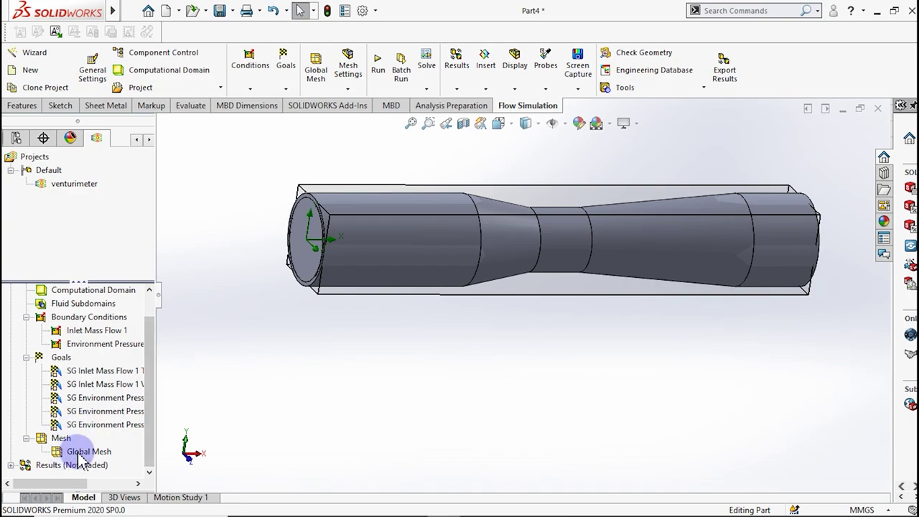
click(350, 88)
click(359, 120)
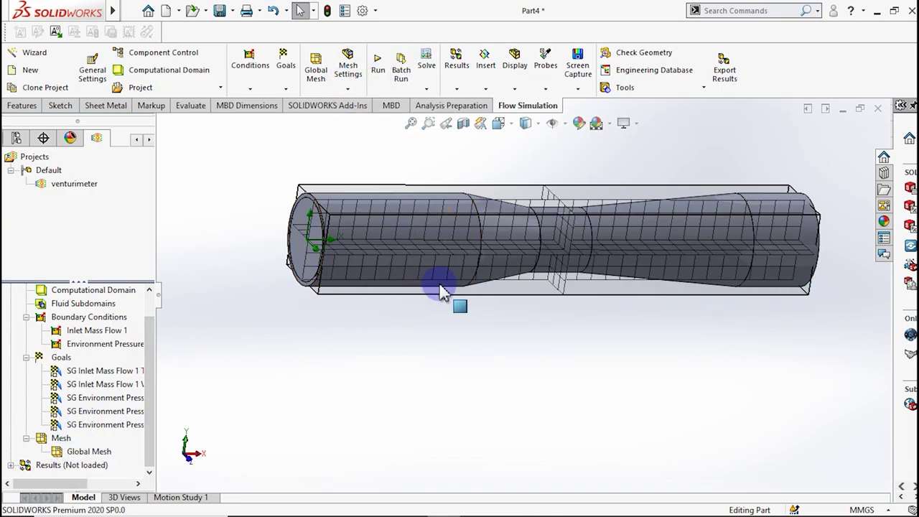
- Raise the Global Mesh initial level from 3 to 6
right_click(87, 452)
click(121, 462)
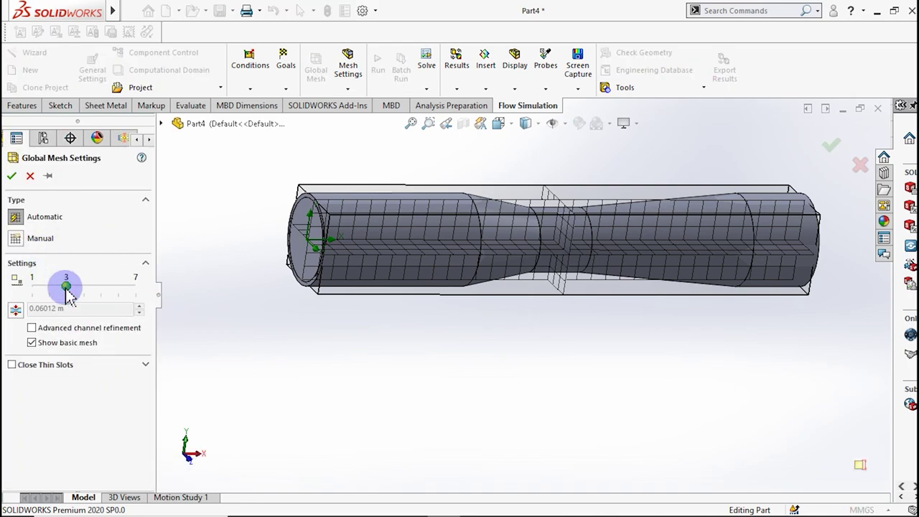
drag(66, 287, 118, 287)
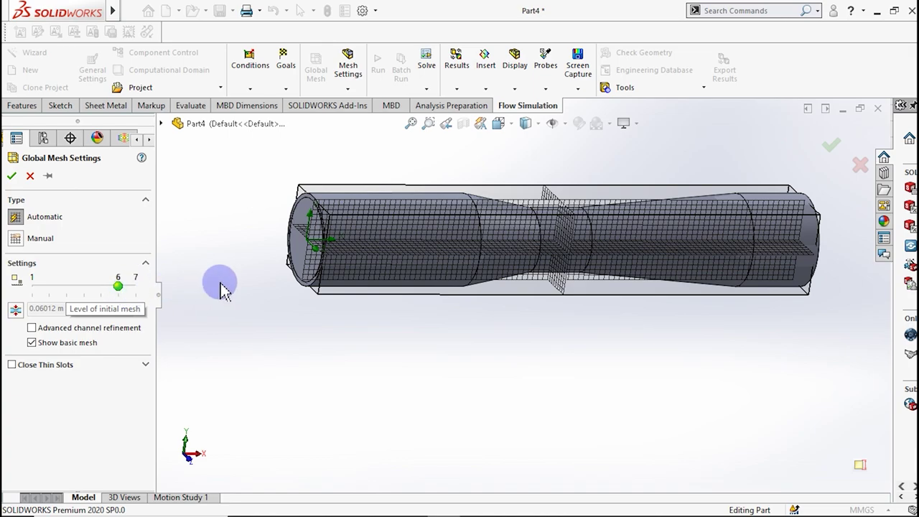
mouse_move(652, 211)
middle_down()
mouse_move(628, 240)
mouse_move(596, 313)
mouse_move(565, 324)
middle_up()
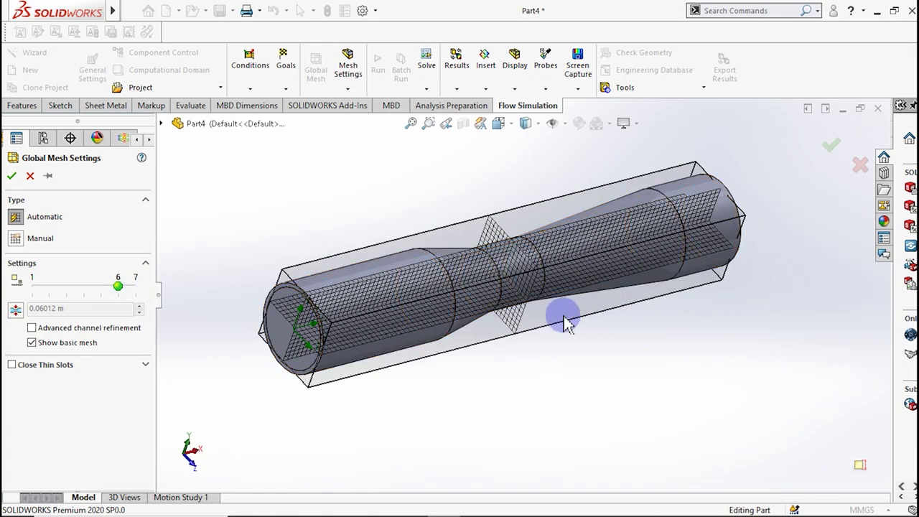
mouse_move(127, 291)
mouse_down()
mouse_move(139, 295)
mouse_move(119, 288)
mouse_up()
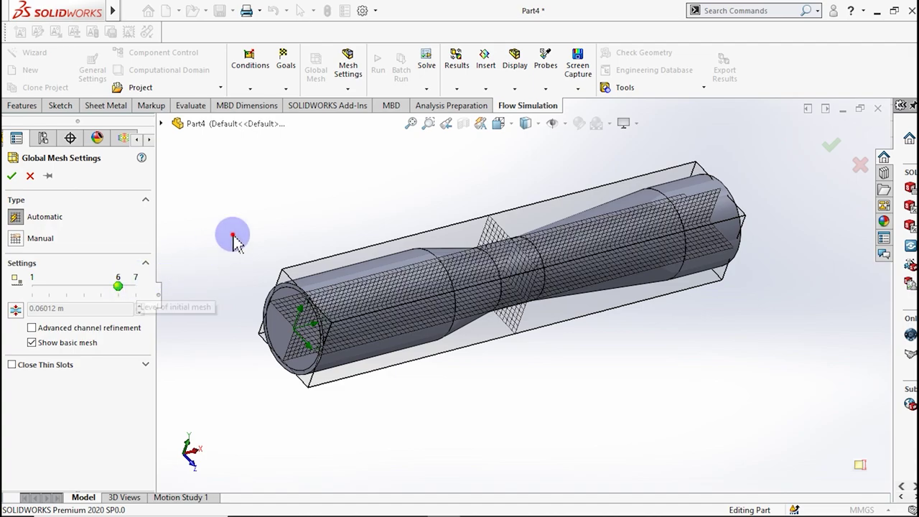
click(11, 176)
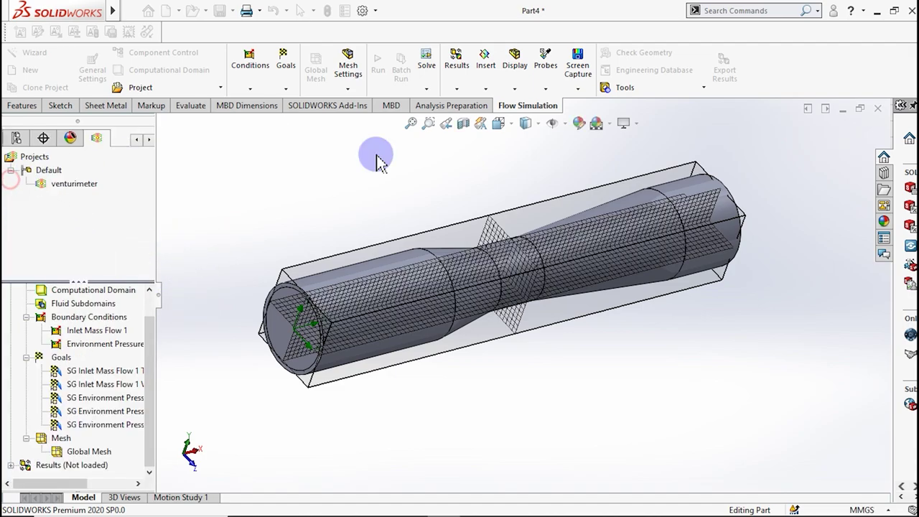
middle_drag(513, 256, 440, 388)
- Start a new calculation, allow the solver through the firewall, and show the solver window
scroll(356, 471, down, 2)
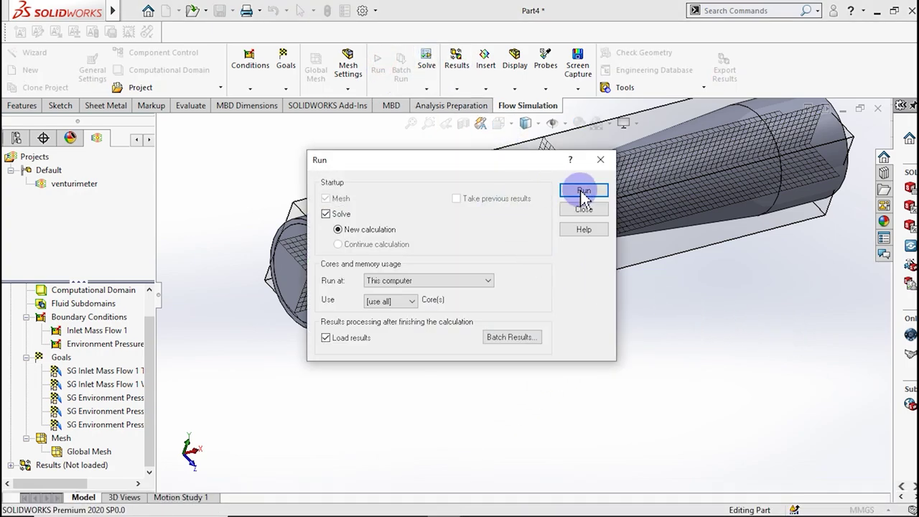
click(583, 190)
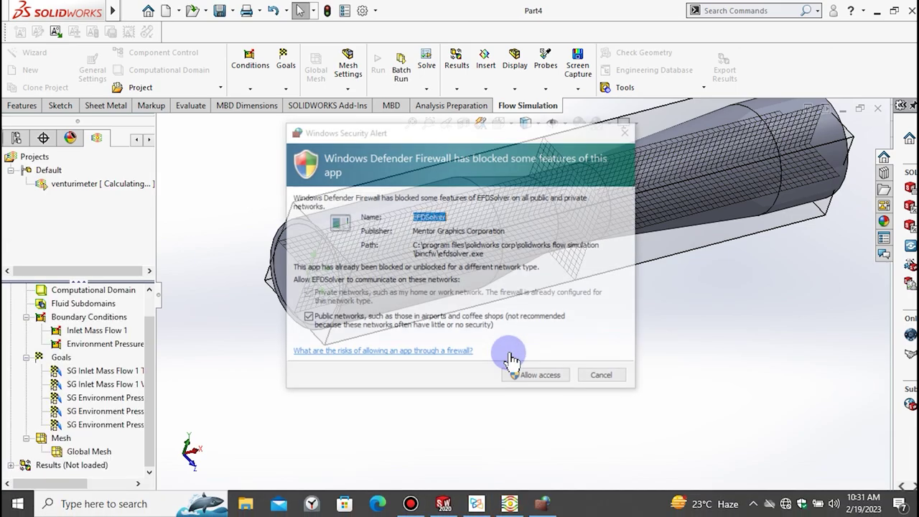
click(520, 377)
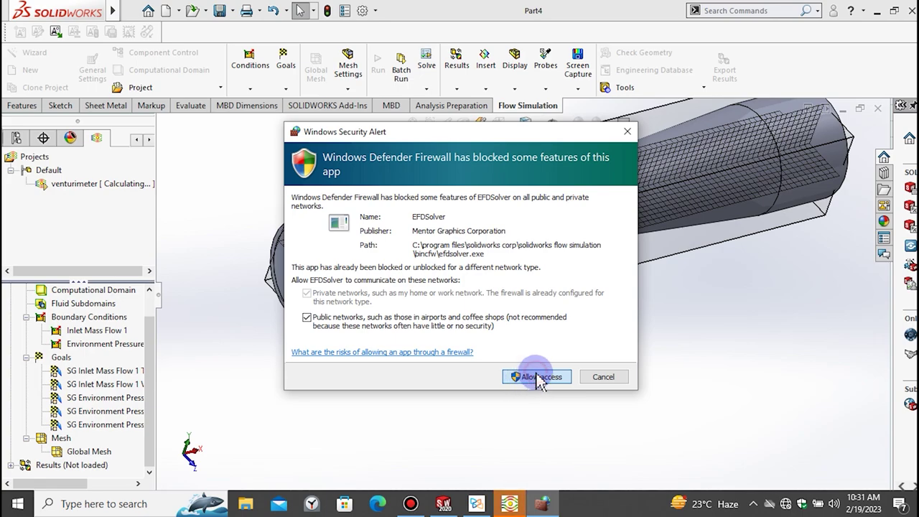
click(510, 503)
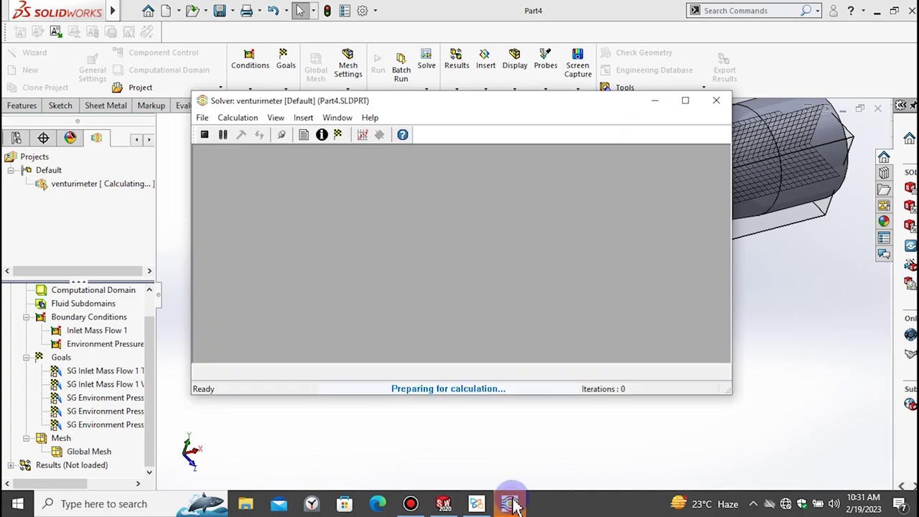
- Plot outlet mass flow, outlet velocity, outlet volume flow, inlet total pressure and inlet velocity goals
click(365, 137)
click(329, 213)
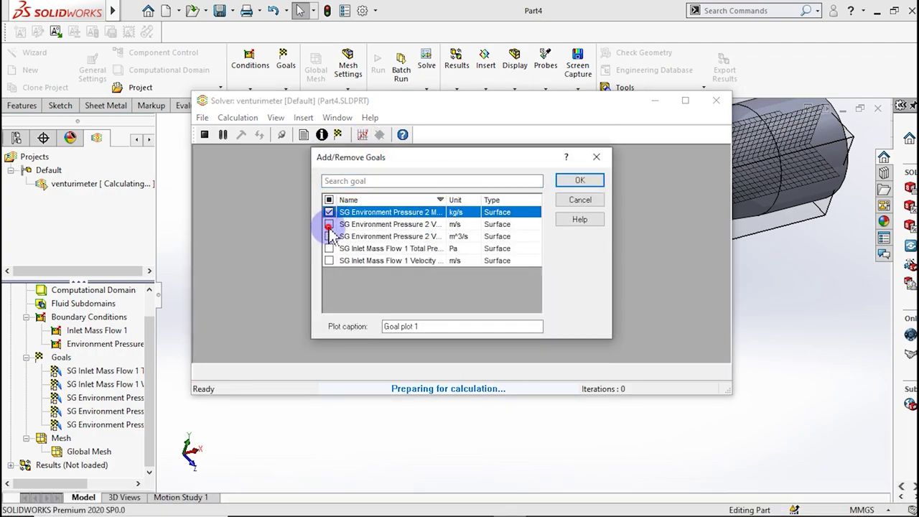
click(328, 224)
click(328, 236)
click(329, 249)
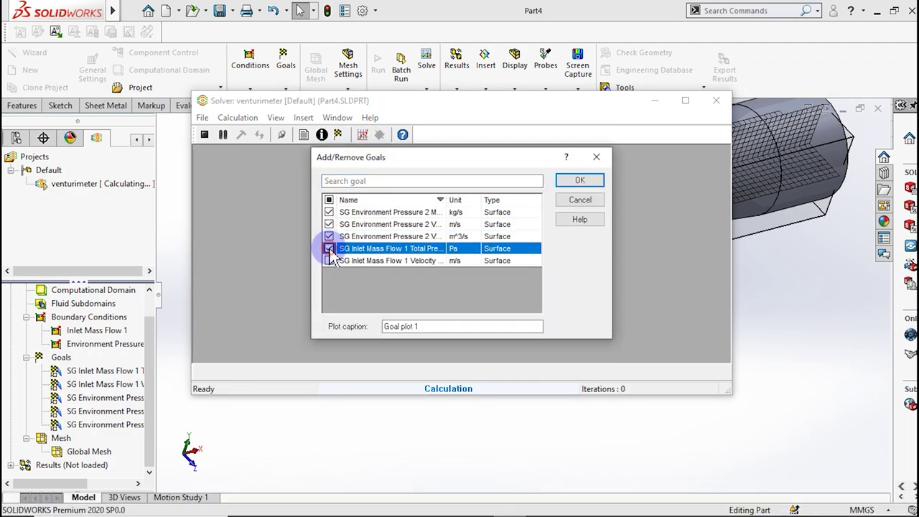
click(351, 260)
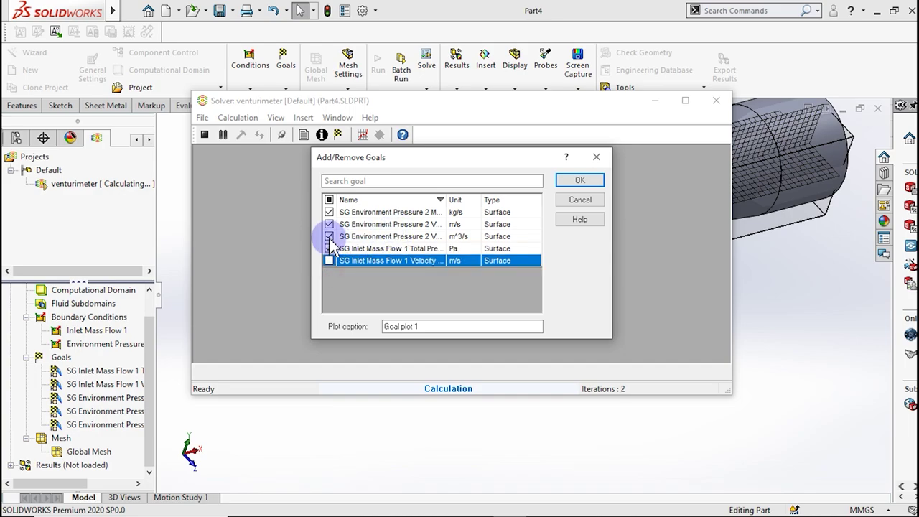
click(580, 180)
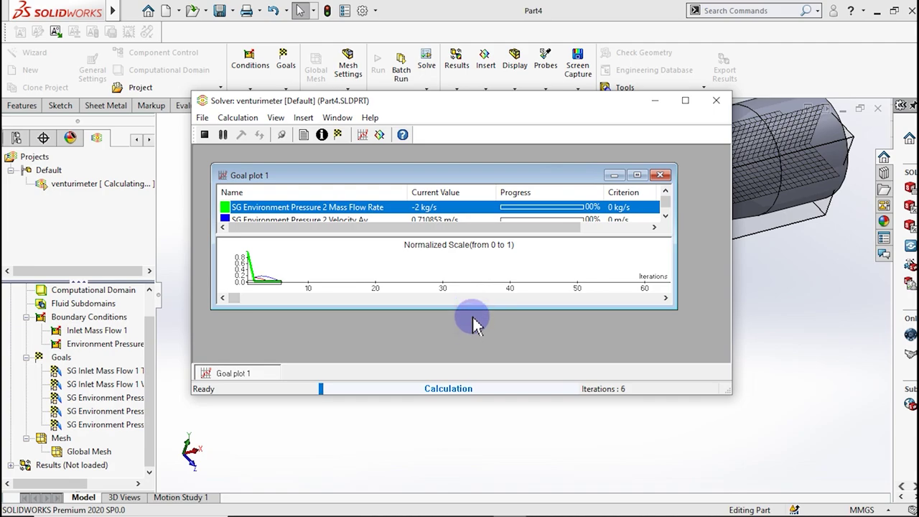
drag(468, 309, 439, 351)
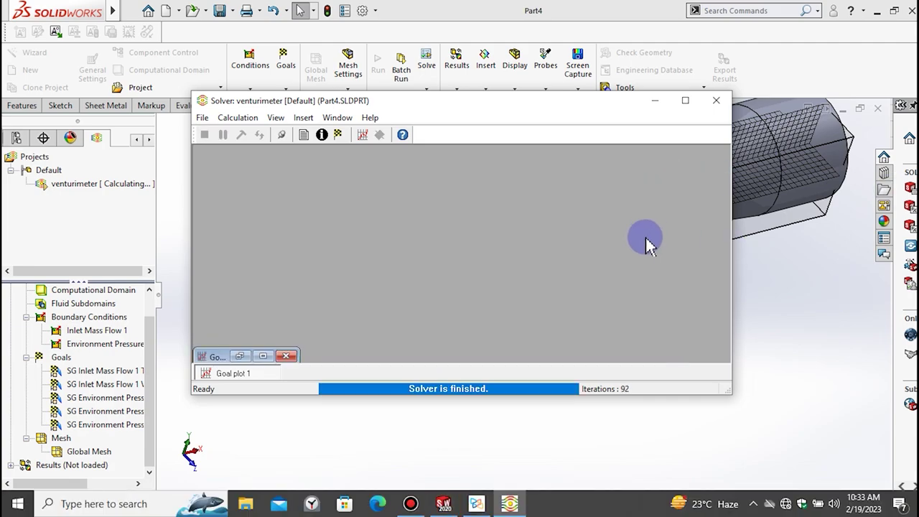
- Close the finished solver and expand the loaded Results (1.fld)
click(717, 100)
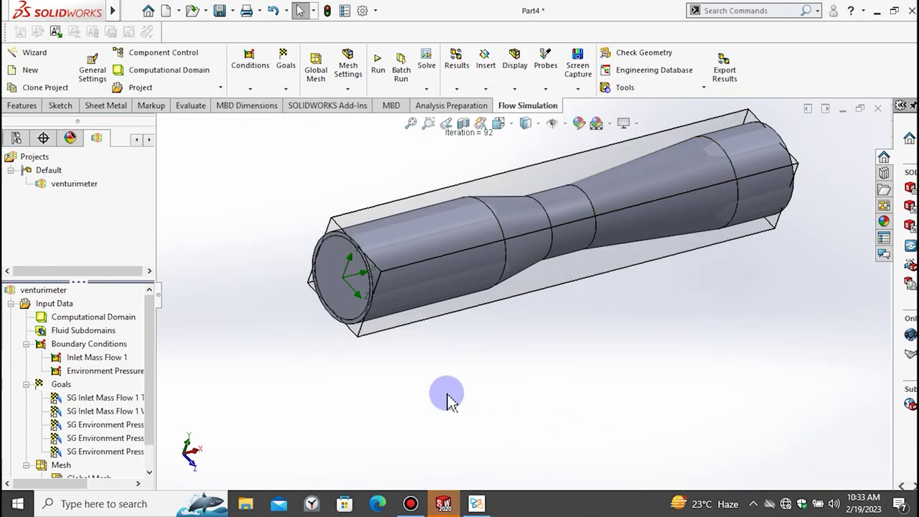
scroll(86, 417, down, 1)
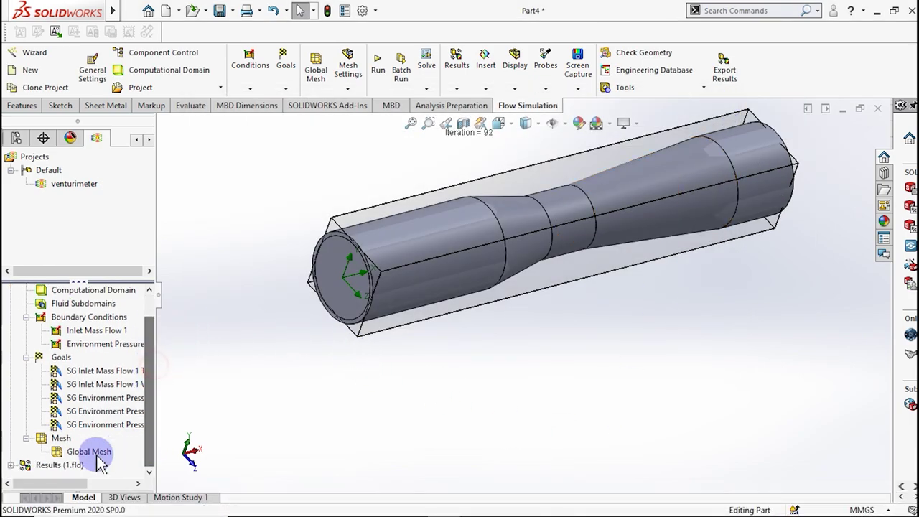
click(13, 465)
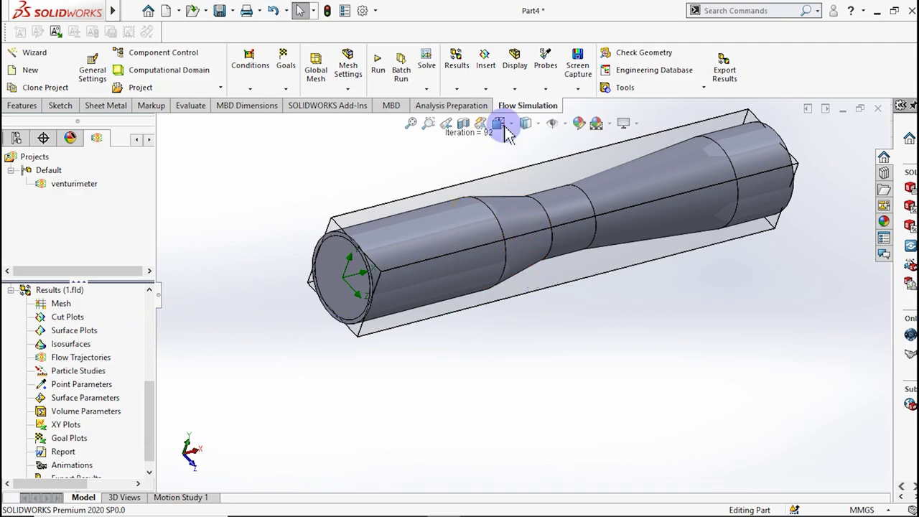
- Section the venturi lengthwise along the Front Plane and orbit to a side view
click(463, 123)
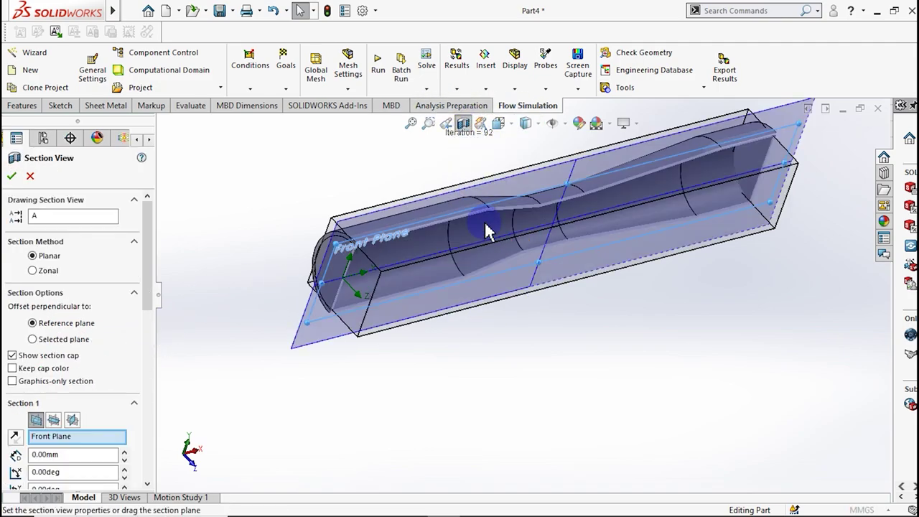
click(830, 144)
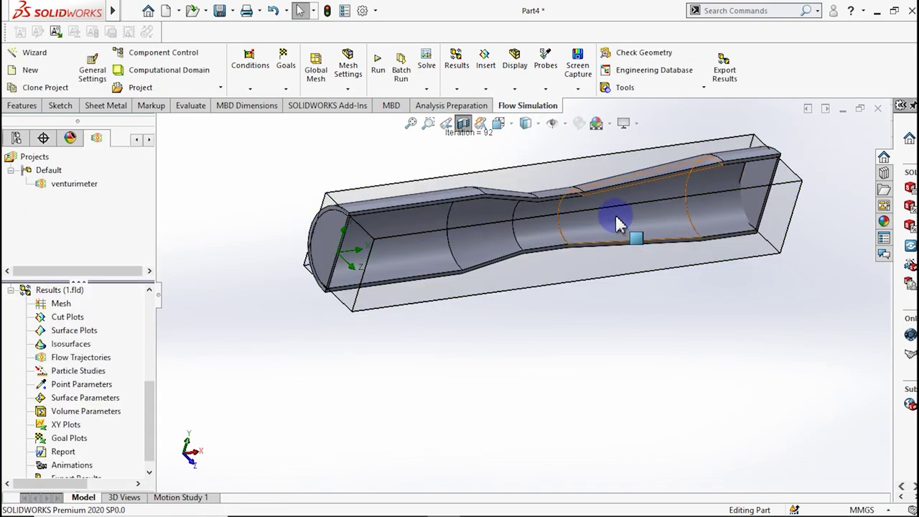
mouse_move(616, 219)
middle_down()
mouse_move(605, 169)
mouse_move(615, 195)
middle_up()
click(514, 80)
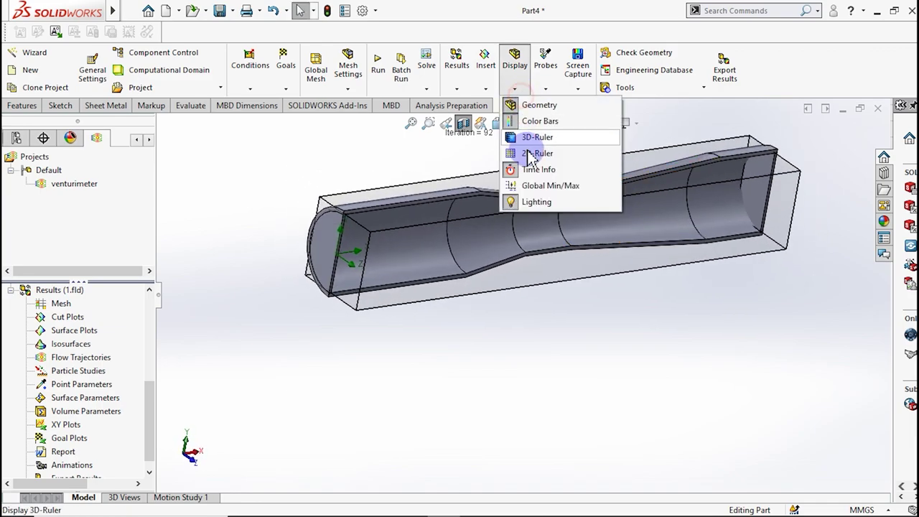
click(532, 337)
mouse_move(431, 303)
middle_down()
mouse_move(281, 240)
mouse_move(270, 219)
mouse_move(287, 222)
mouse_move(283, 234)
middle_up()
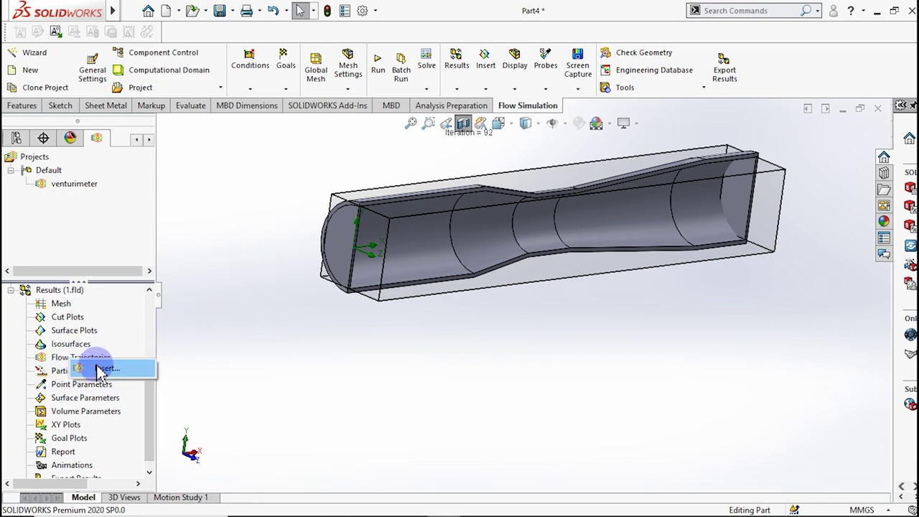
- Create flow trajectories from the inlet face, drawn as spheres coloured by Velocity
click(100, 369)
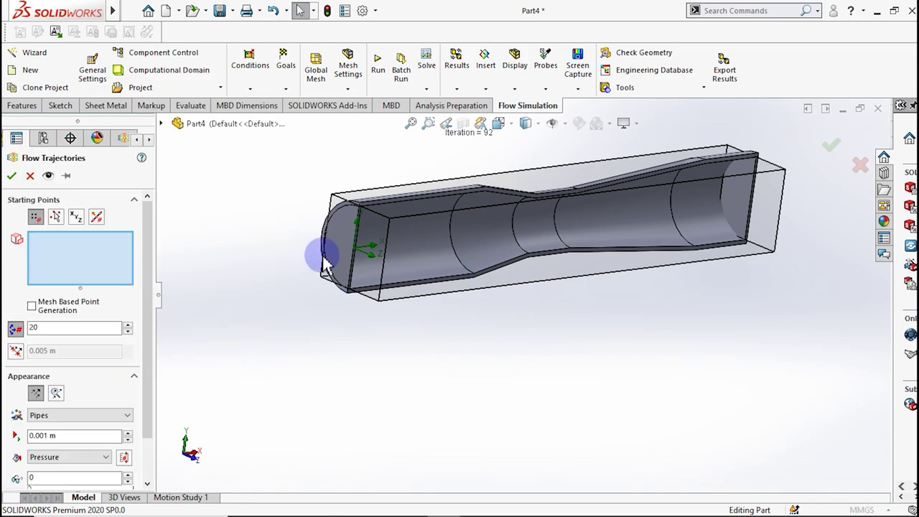
middle_drag(369, 246, 295, 244)
click(289, 259)
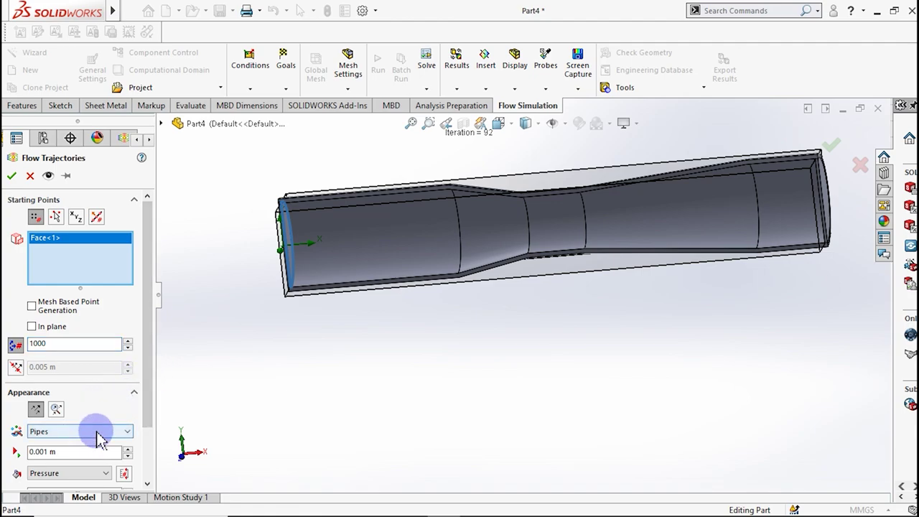
click(94, 432)
click(75, 478)
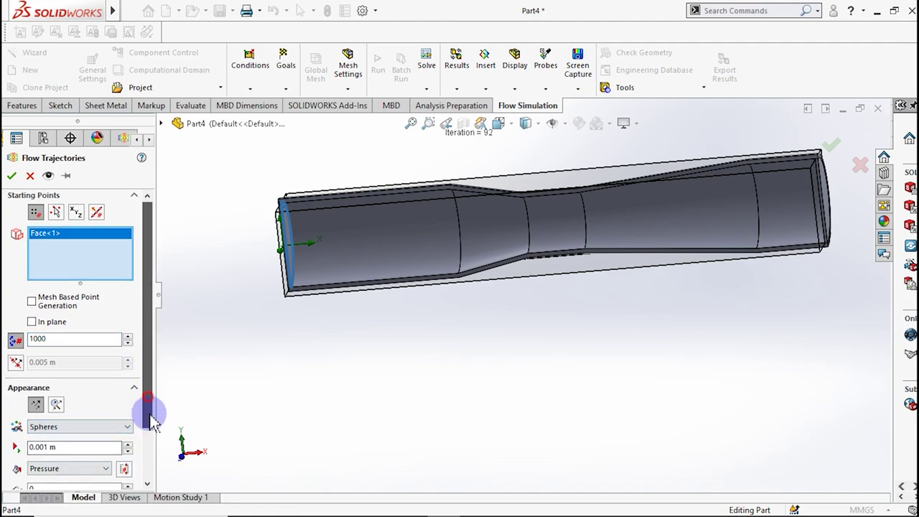
scroll(57, 424, down, 3)
click(69, 409)
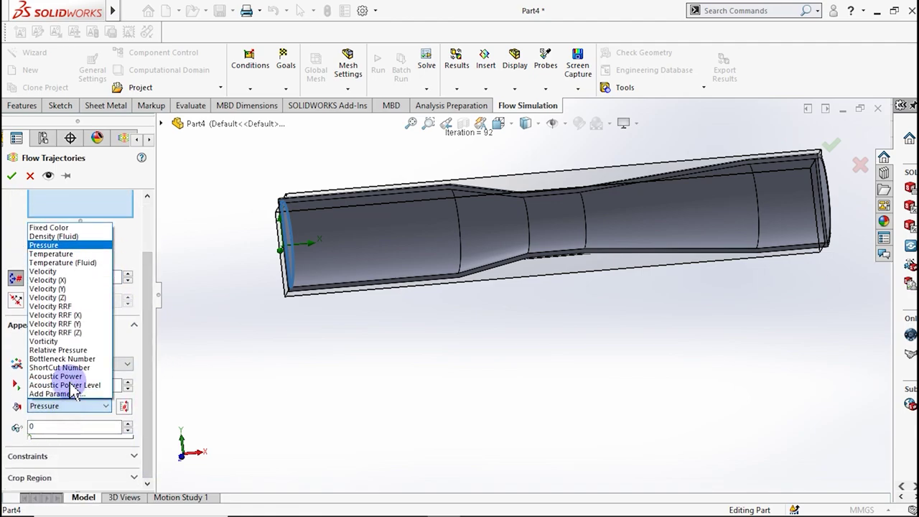
click(66, 272)
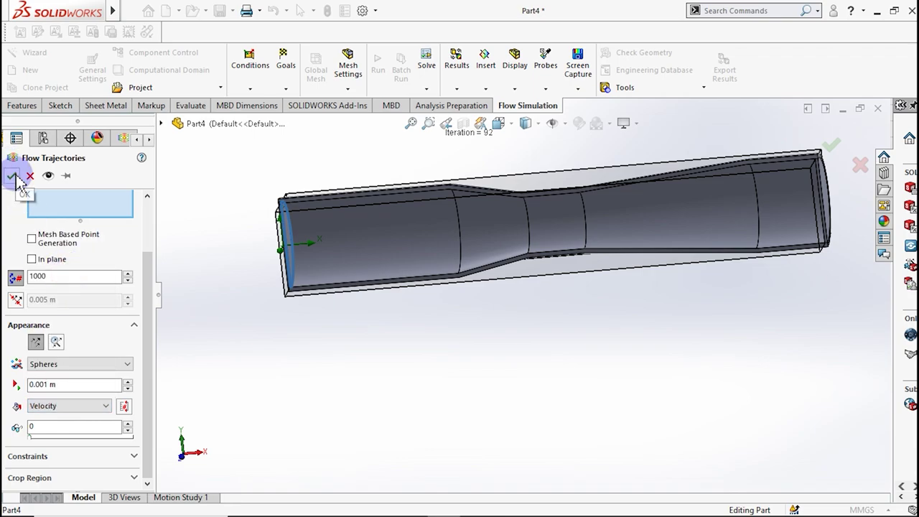
click(14, 175)
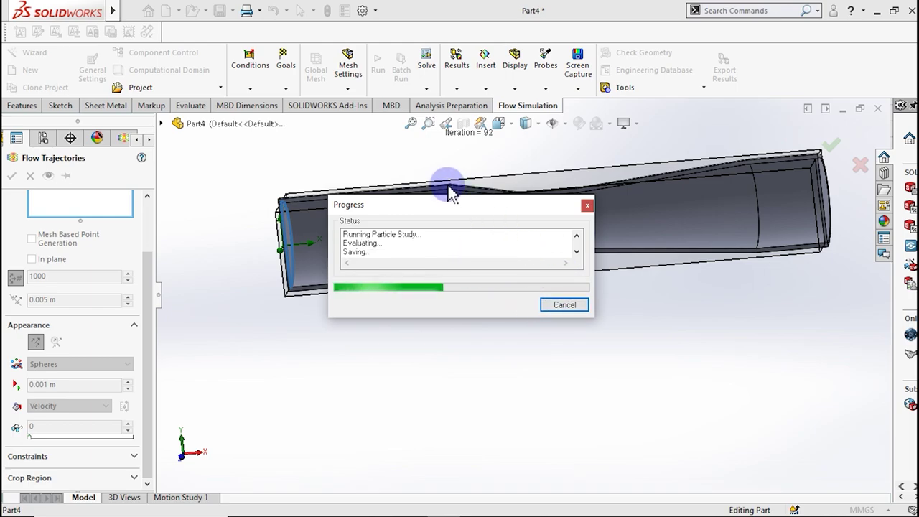
- Switch the viewport background to the Plain White scene
middle_drag(484, 261, 540, 248)
scroll(542, 244, down, 2)
scroll(542, 244, down, 2)
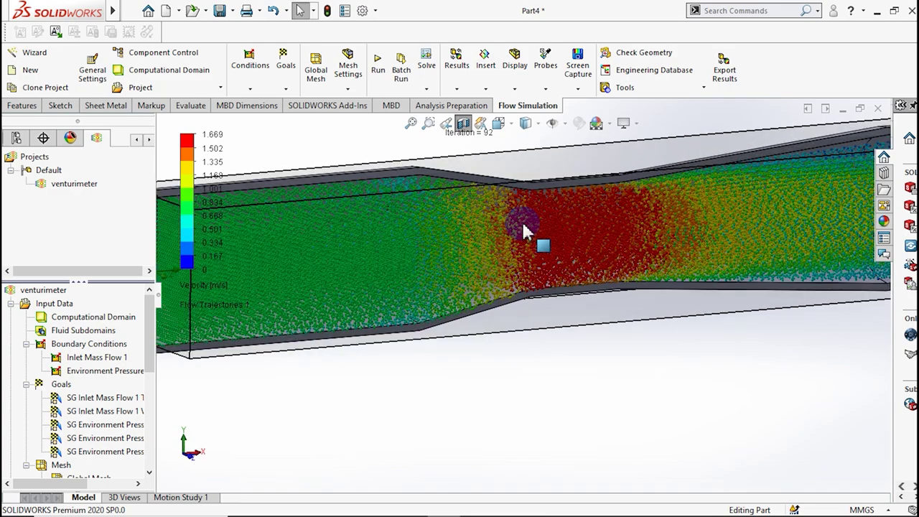
click(596, 123)
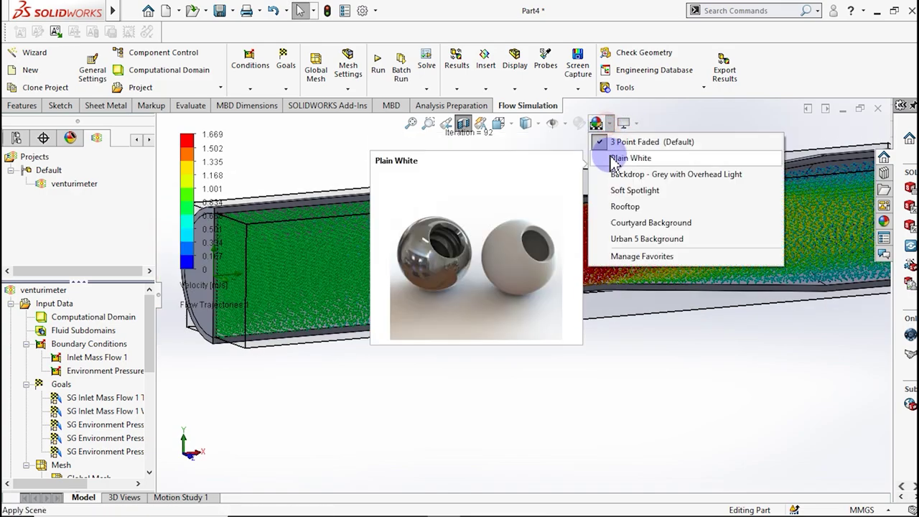
click(614, 160)
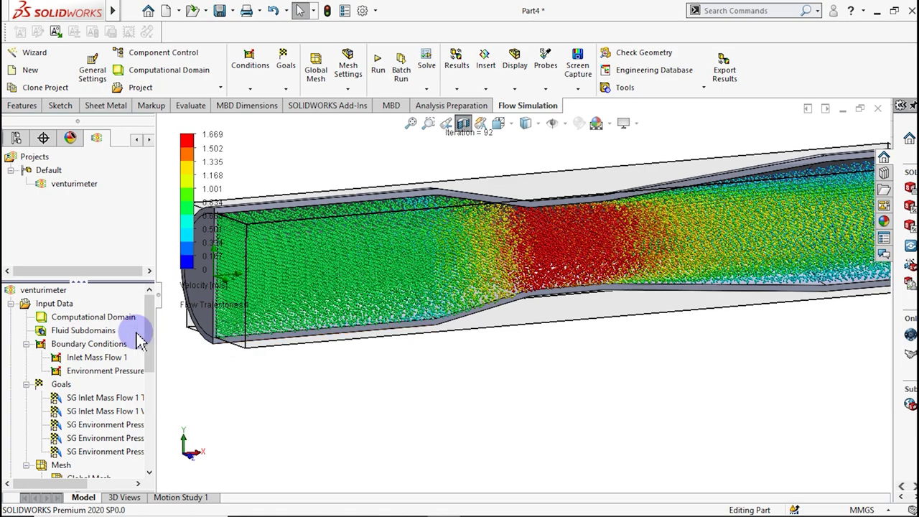
drag(147, 346, 155, 415)
- Play the Flow Trajectories 1 animation, then stop it
right_click(111, 388)
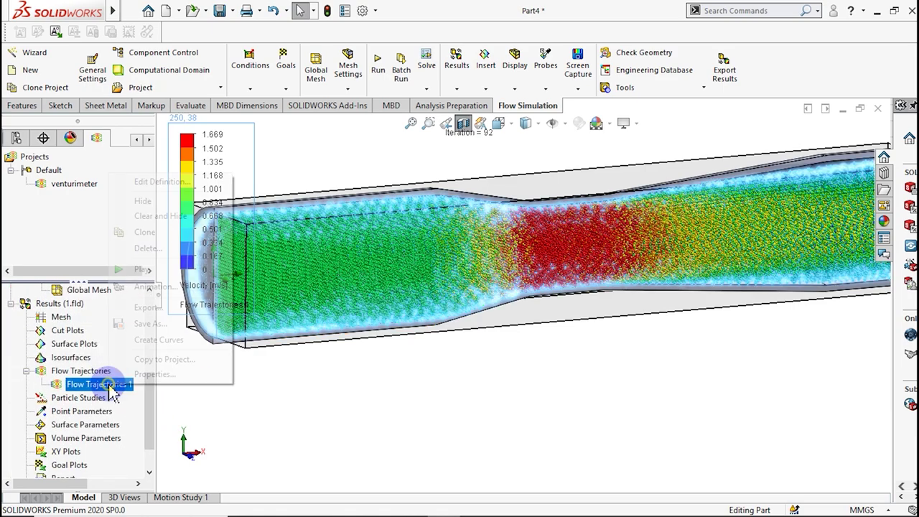
click(148, 285)
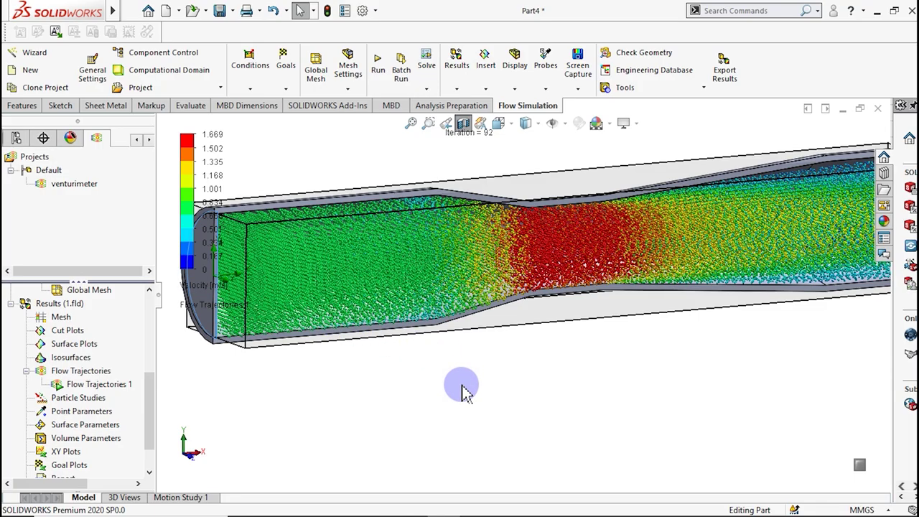
scroll(504, 276, down, 2)
scroll(467, 259, down, 2)
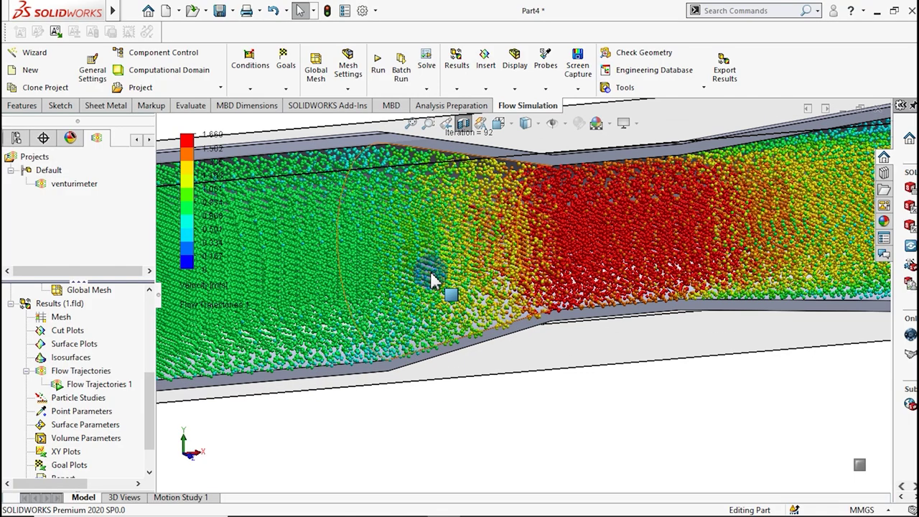
scroll(431, 248, down, 2)
scroll(429, 244, down, 2)
scroll(429, 244, up, 3)
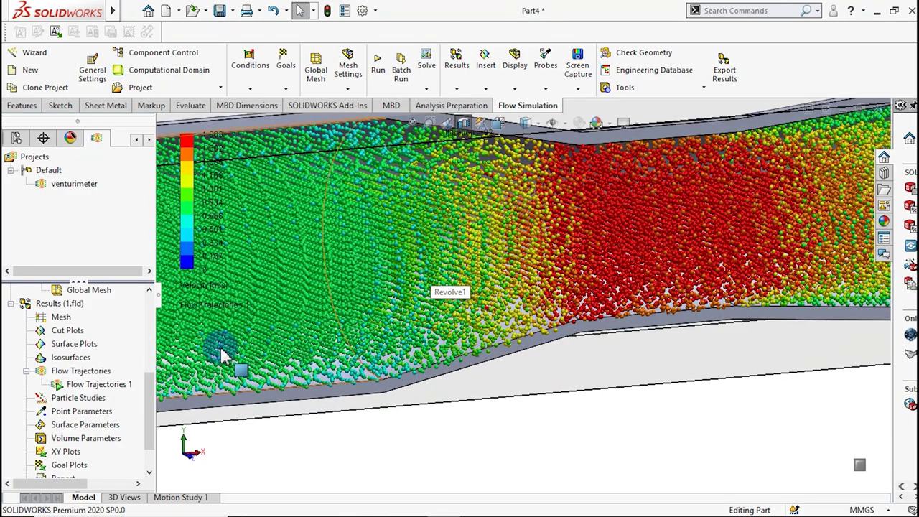
scroll(342, 298, up, 3)
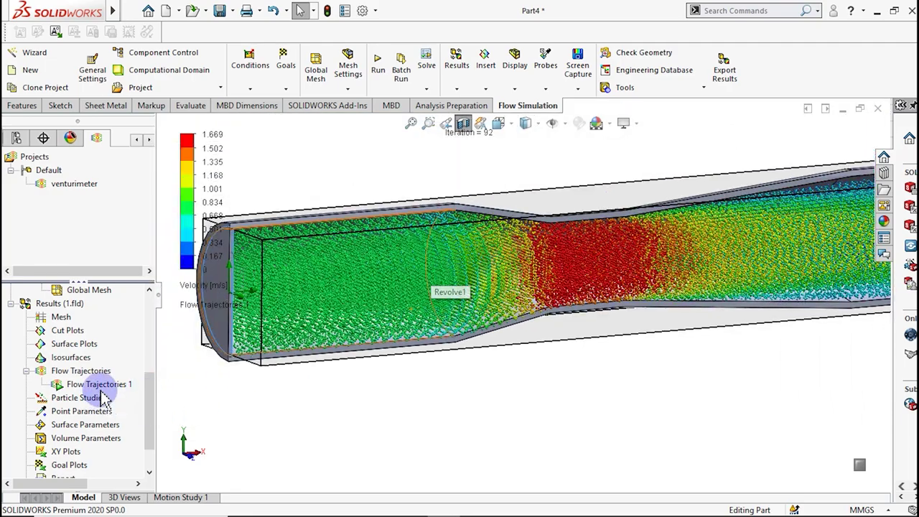
right_click(100, 385)
click(134, 274)
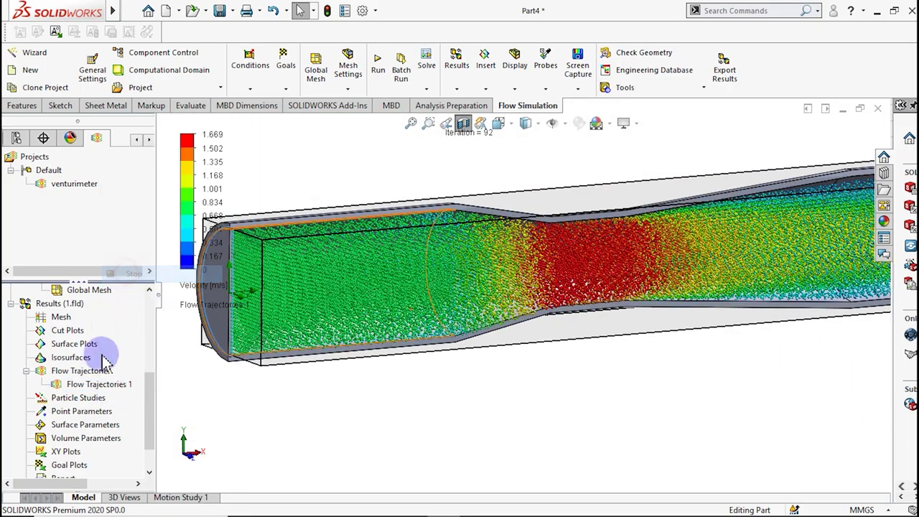
right_click(101, 385)
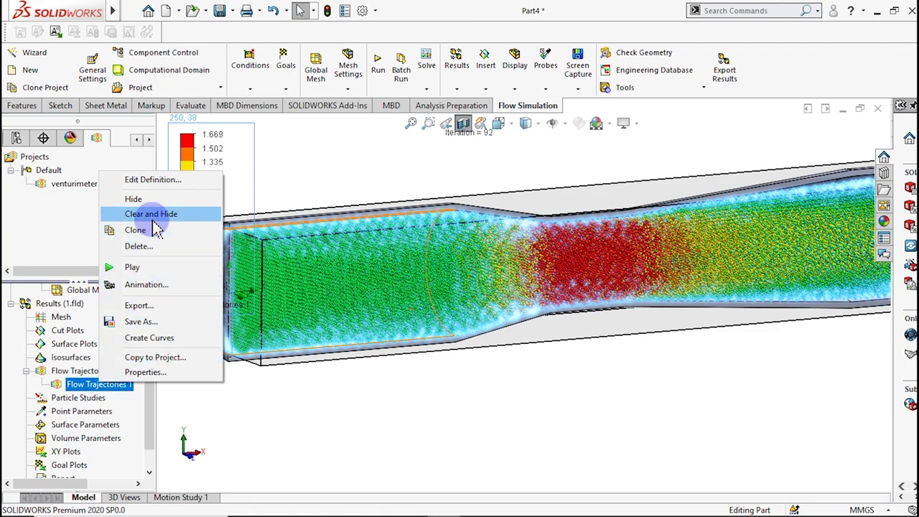
- Recompute Flow Trajectories 1 with 500 starting points instead of 1000
click(148, 182)
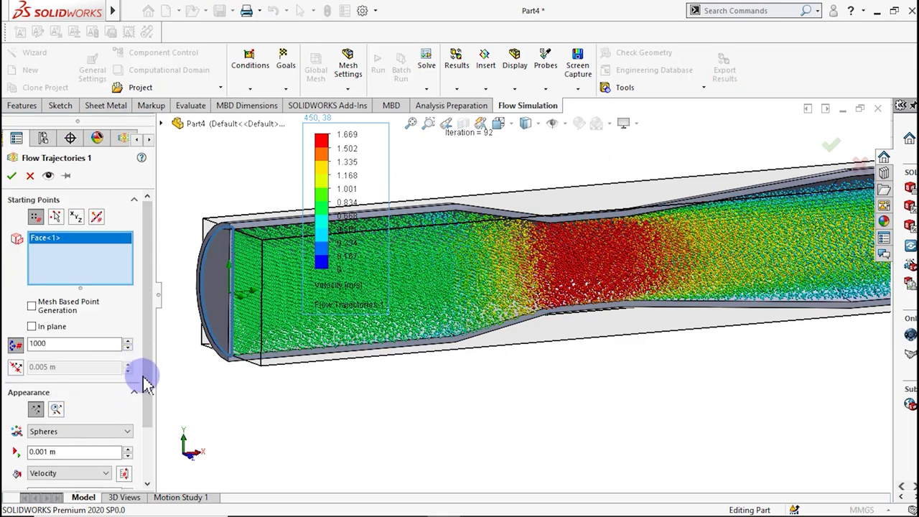
click(45, 344)
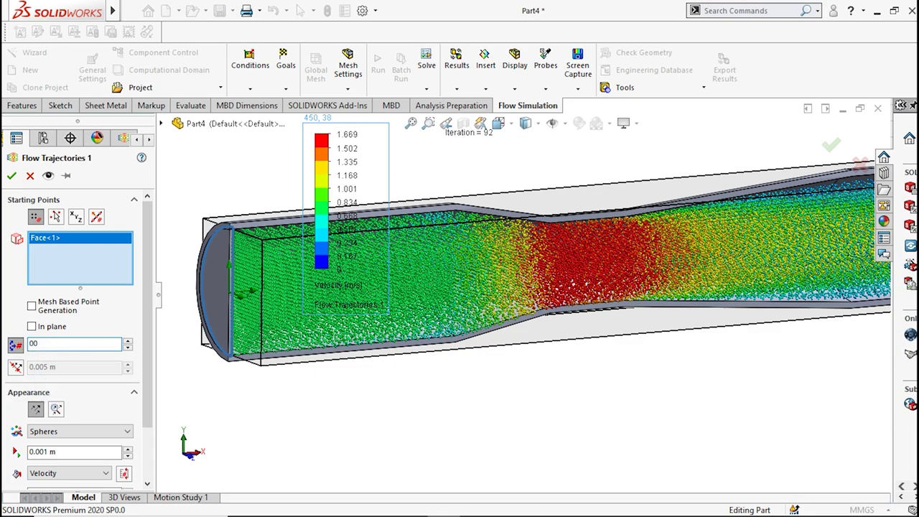
click(11, 176)
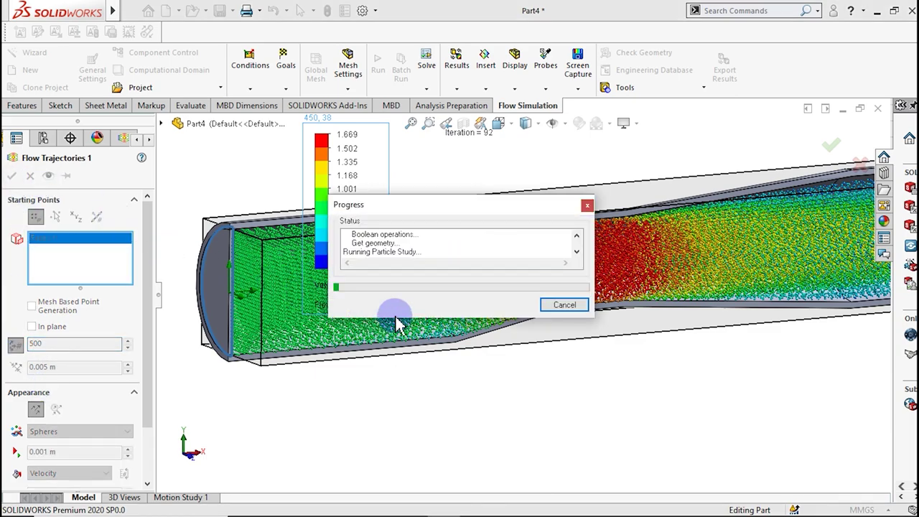
drag(150, 399, 148, 441)
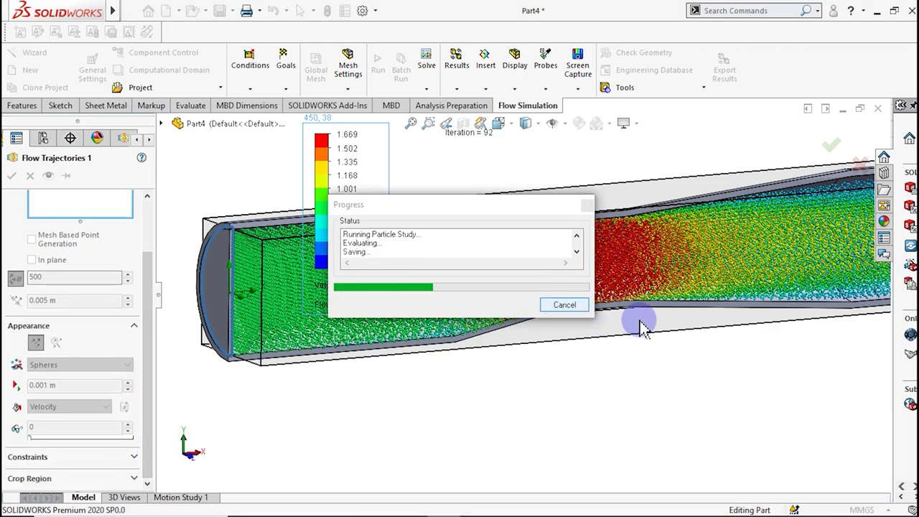
scroll(384, 381, down, 3)
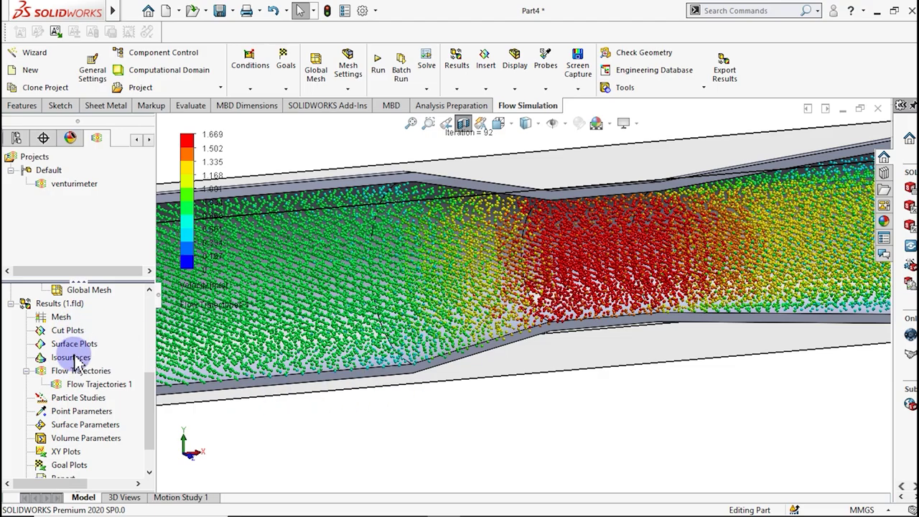
- Play the trajectory animation and orbit to see the full length of the pipe
right_click(84, 392)
click(180, 269)
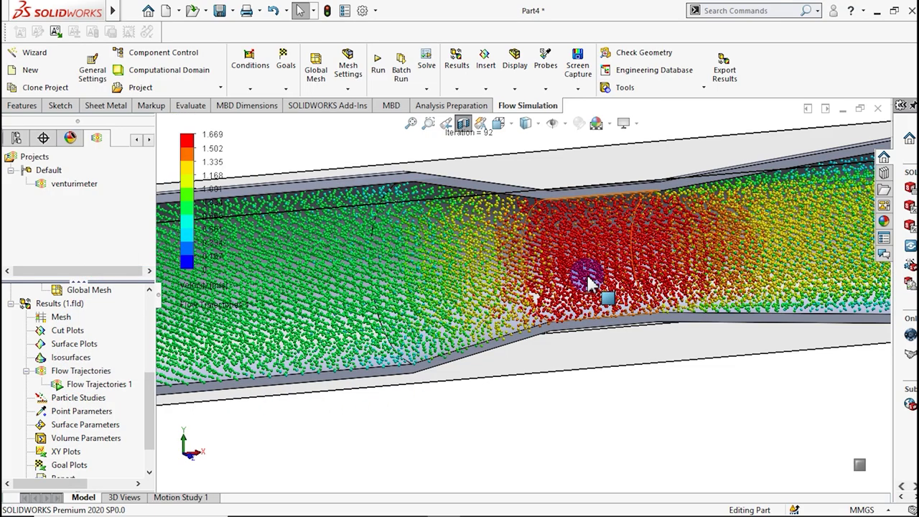
mouse_move(585, 277)
middle_down()
mouse_move(580, 287)
mouse_move(531, 245)
middle_up()
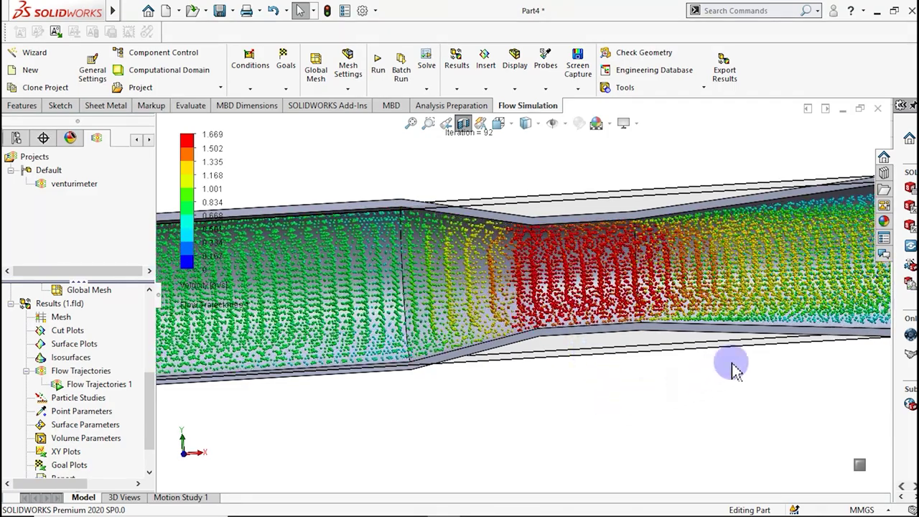
middle_drag(732, 367, 732, 367)
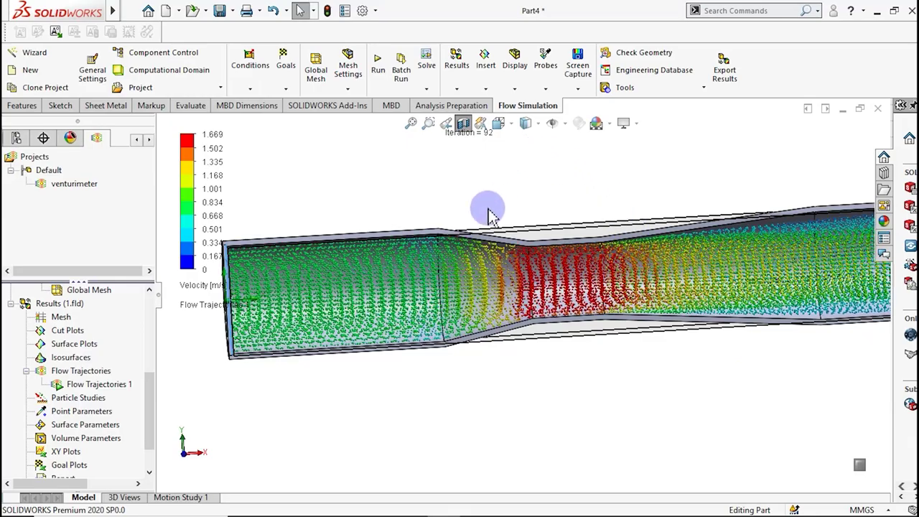
click(288, 328)
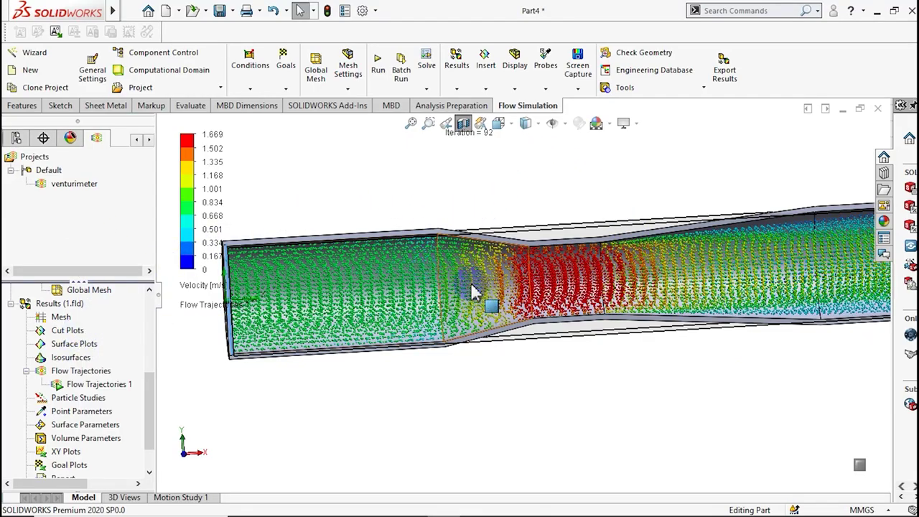
middle_drag(466, 269, 507, 263)
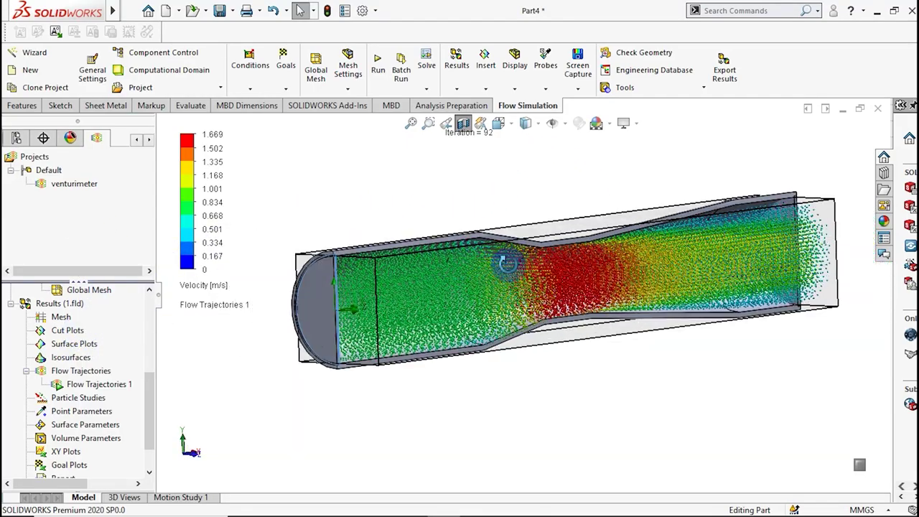
scroll(531, 360, down, 2)
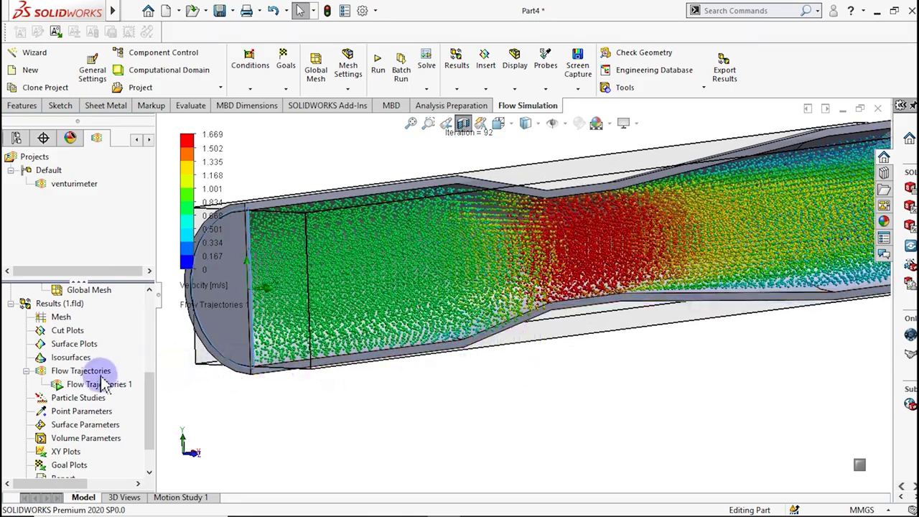
right_click(92, 386)
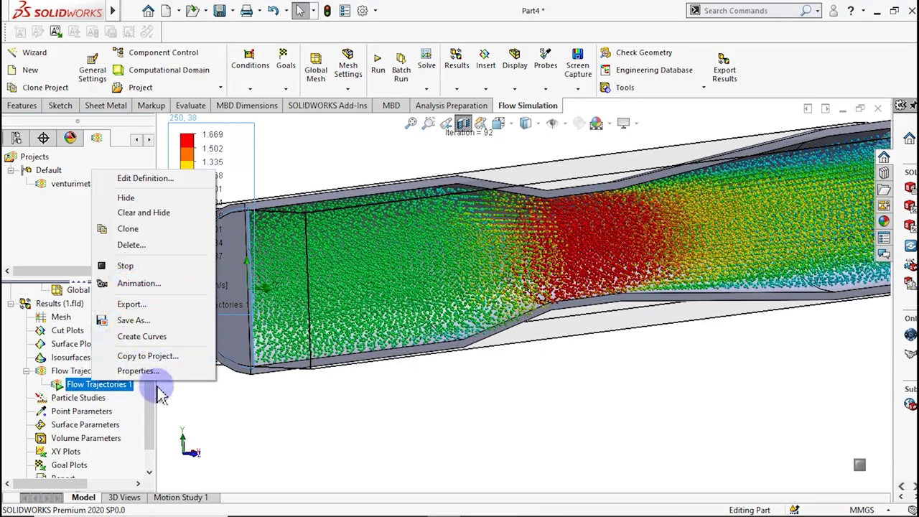
mouse_move(157, 420)
mouse_down()
mouse_move(148, 359)
mouse_move(159, 337)
mouse_up()
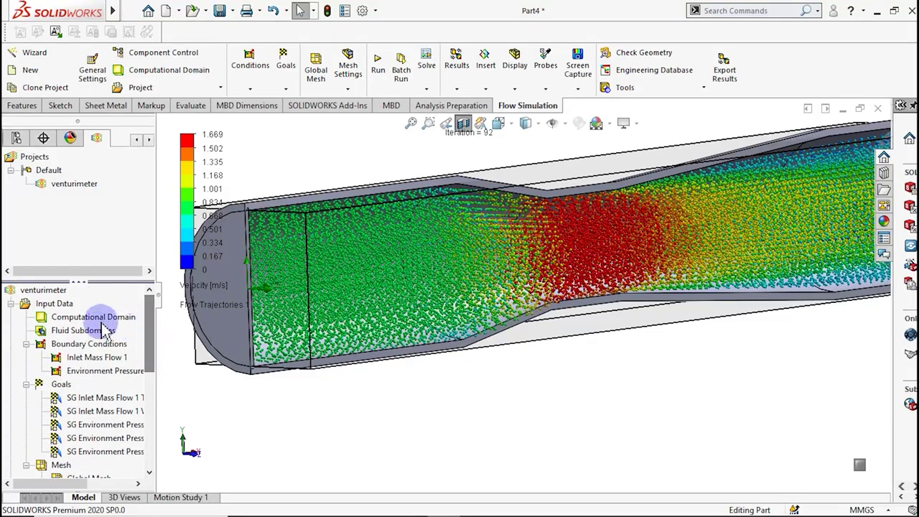
- Hide the computational domain and display the venturi as wireframe
click(104, 318)
click(128, 323)
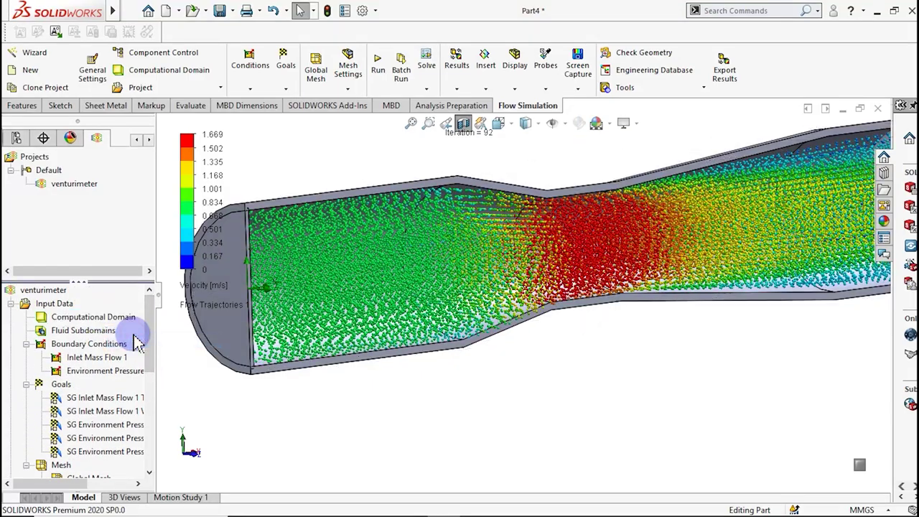
drag(153, 346, 155, 391)
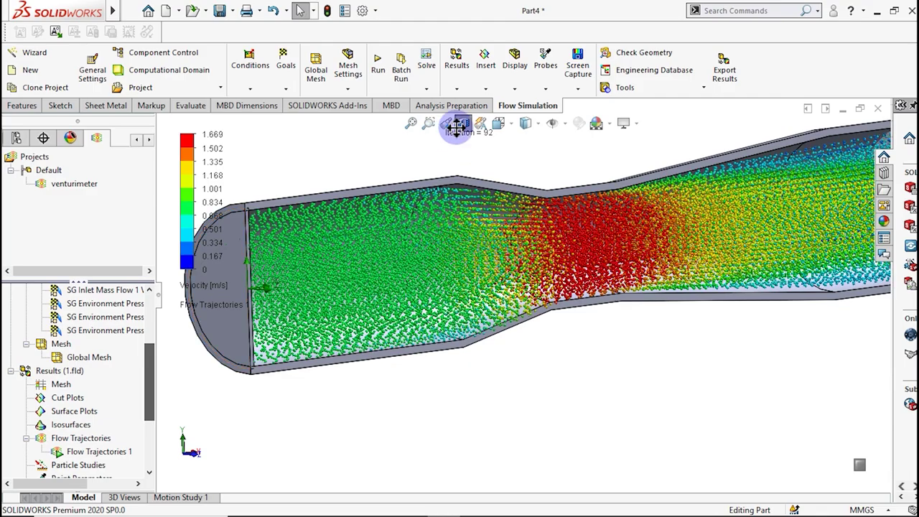
click(538, 123)
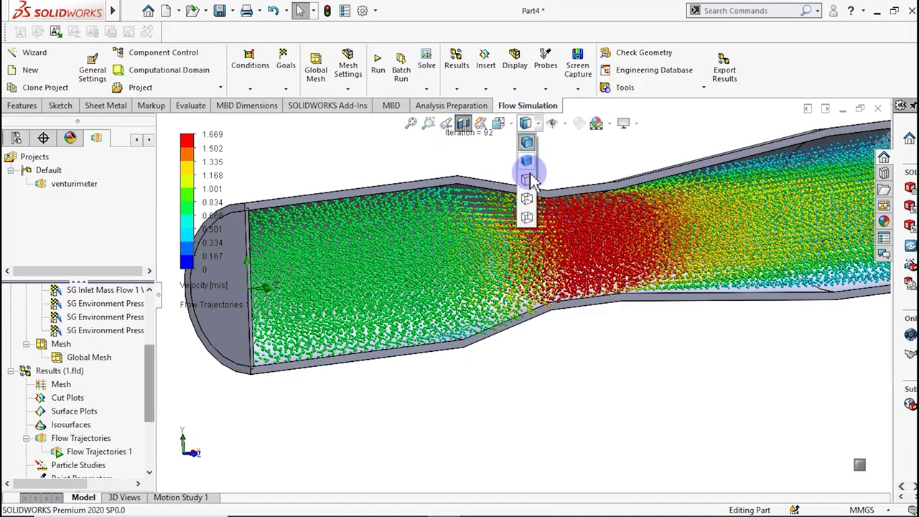
click(528, 183)
mouse_move(529, 180)
middle_down()
mouse_move(557, 247)
mouse_move(625, 263)
mouse_move(508, 257)
mouse_move(472, 277)
mouse_move(462, 304)
mouse_move(502, 270)
mouse_move(472, 263)
mouse_move(545, 266)
middle_up()
- Stop the Flow Trajectories 1 animation
drag(151, 385, 149, 409)
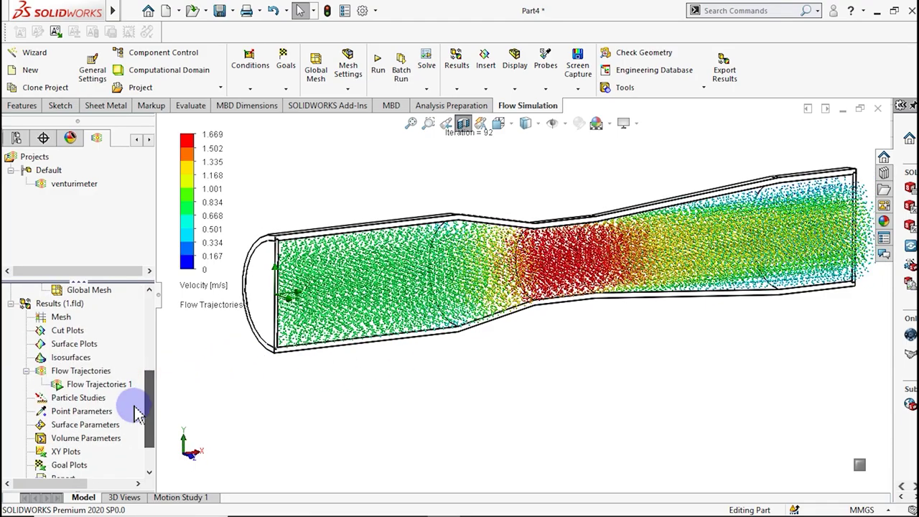
right_click(120, 384)
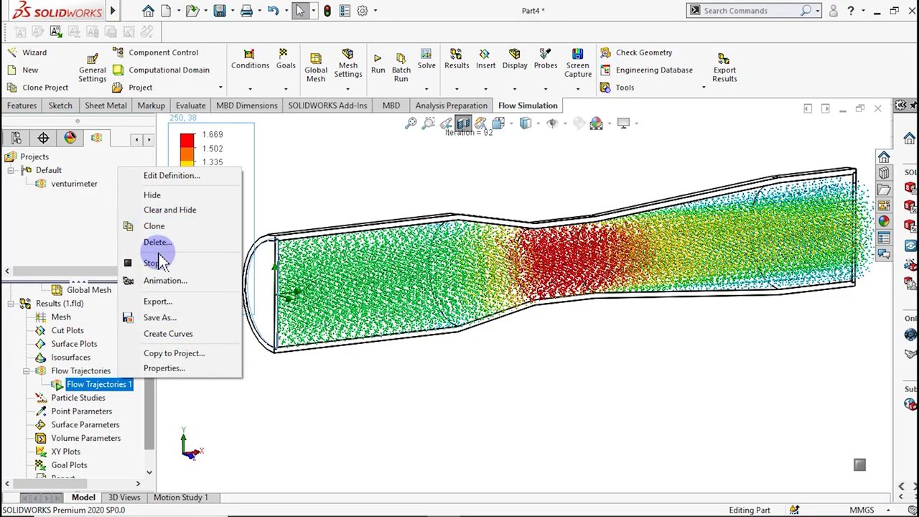
click(136, 262)
- Redraw Flow Trajectories 1 as width-2 lines from 50 starting points
right_click(99, 387)
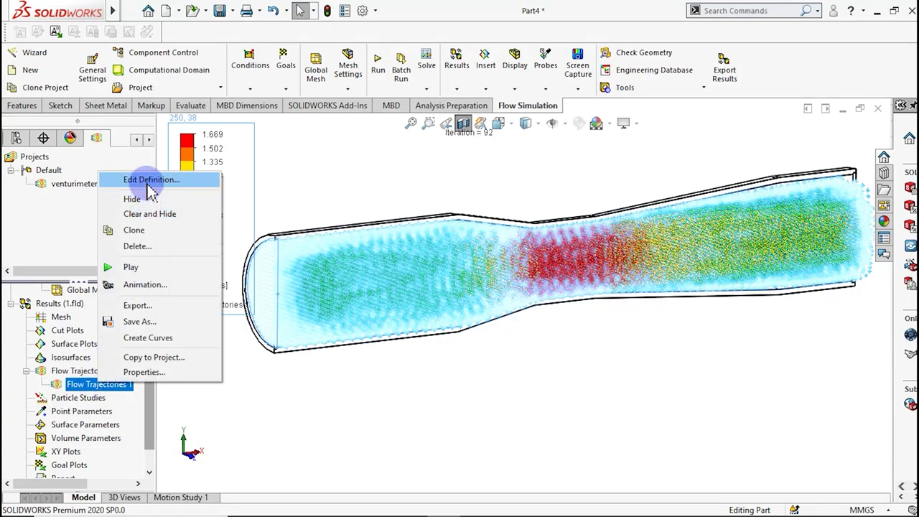
click(149, 181)
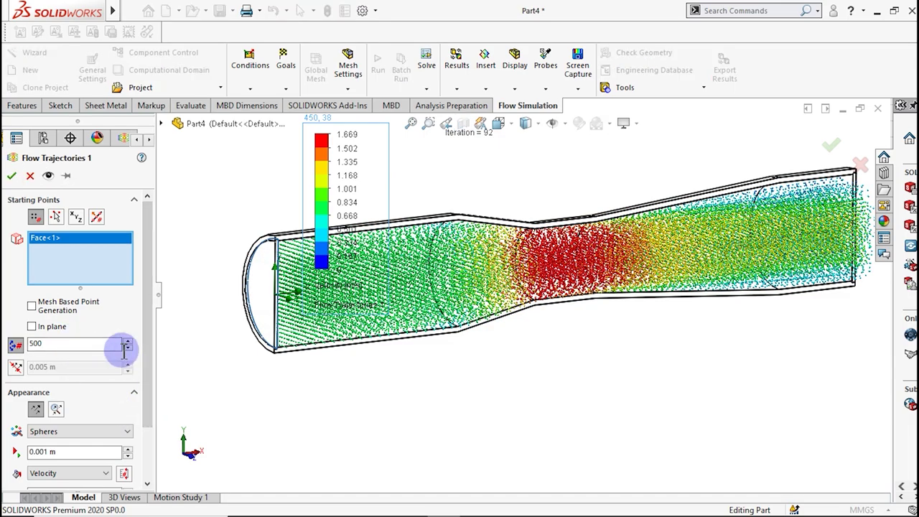
click(127, 431)
click(90, 446)
text(50)
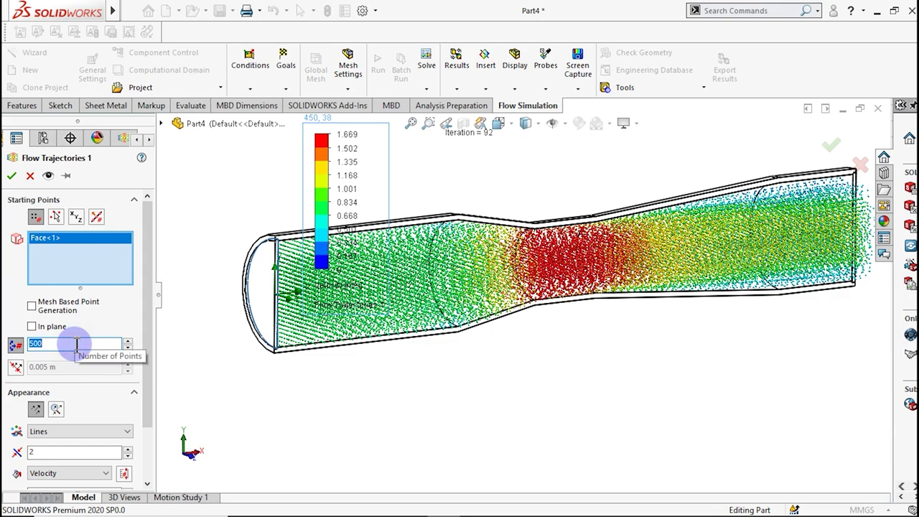
click(12, 176)
- Replay the velocity trajectory lines and orbit to show the whole venturi side-on
scroll(485, 269, up, 3)
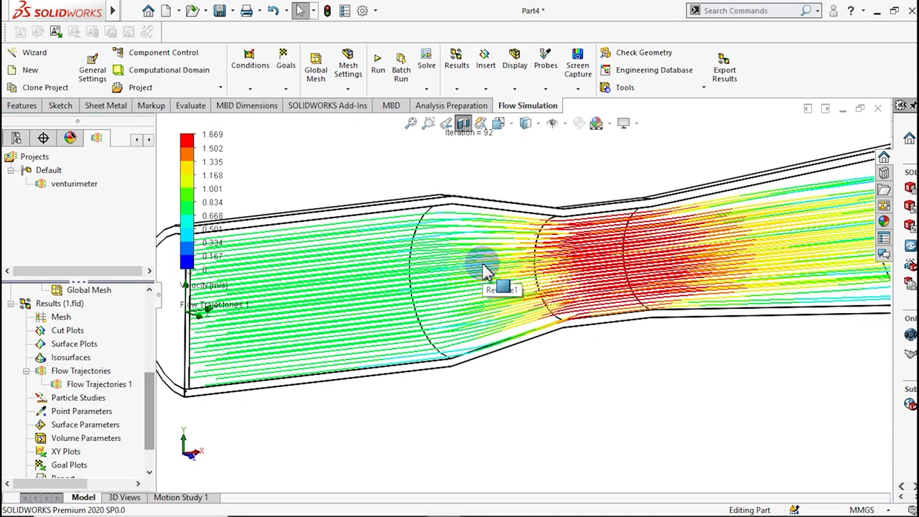
click(96, 384)
right_click(93, 383)
click(115, 268)
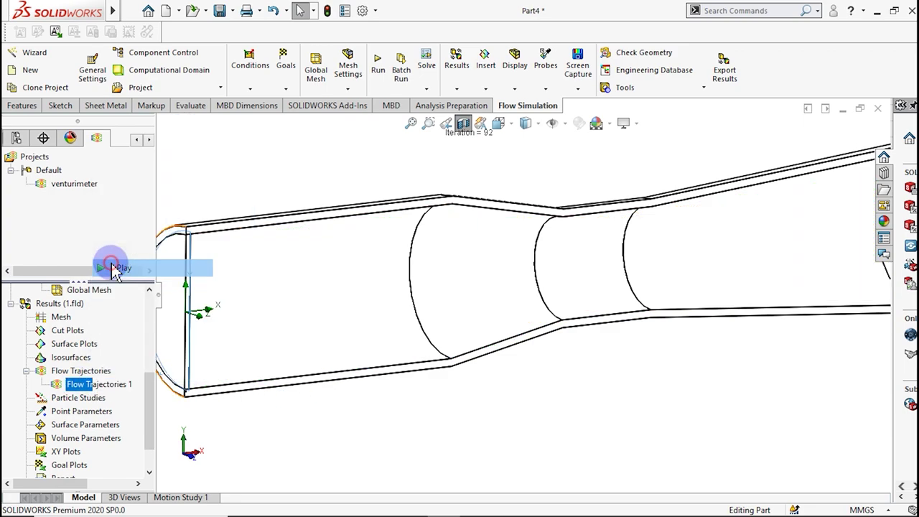
middle_drag(476, 277, 453, 268)
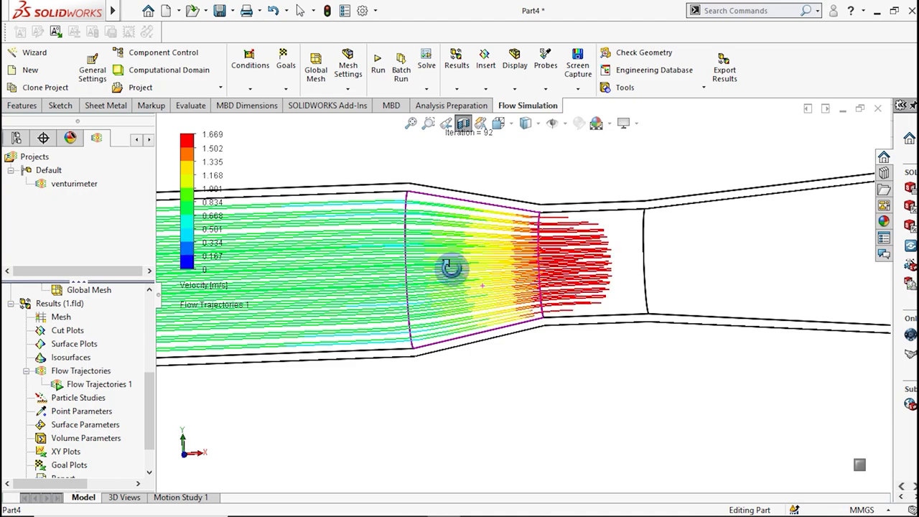
mouse_move(451, 268)
middle_down()
mouse_move(677, 307)
mouse_move(688, 293)
middle_up()
scroll(693, 311, up, 2)
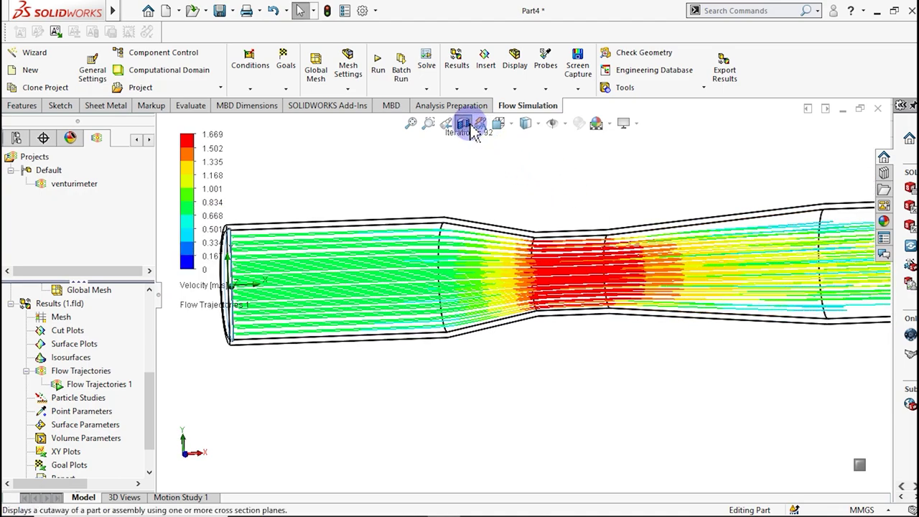
- Display the venturi Shaded With Edges and orbit to an angled view
click(543, 131)
click(525, 142)
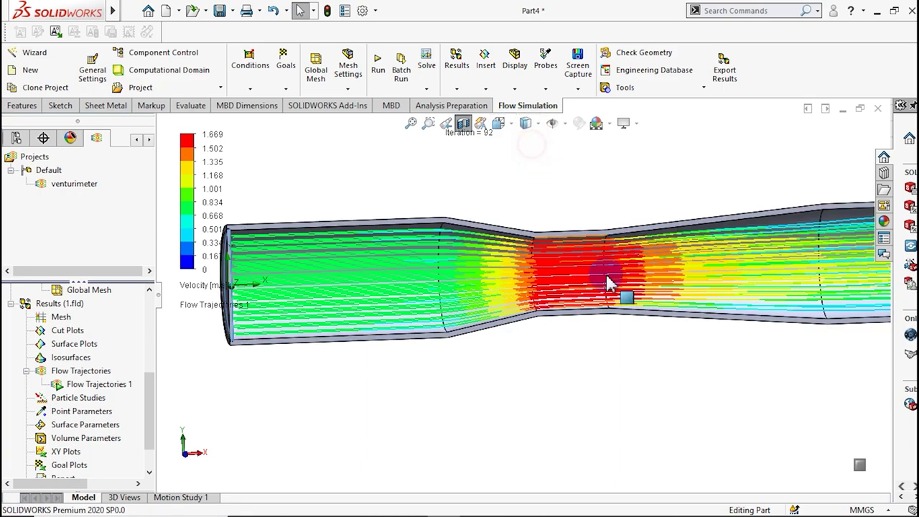
mouse_move(635, 305)
middle_down()
mouse_move(677, 294)
mouse_move(688, 297)
mouse_move(670, 300)
mouse_move(714, 308)
middle_up()
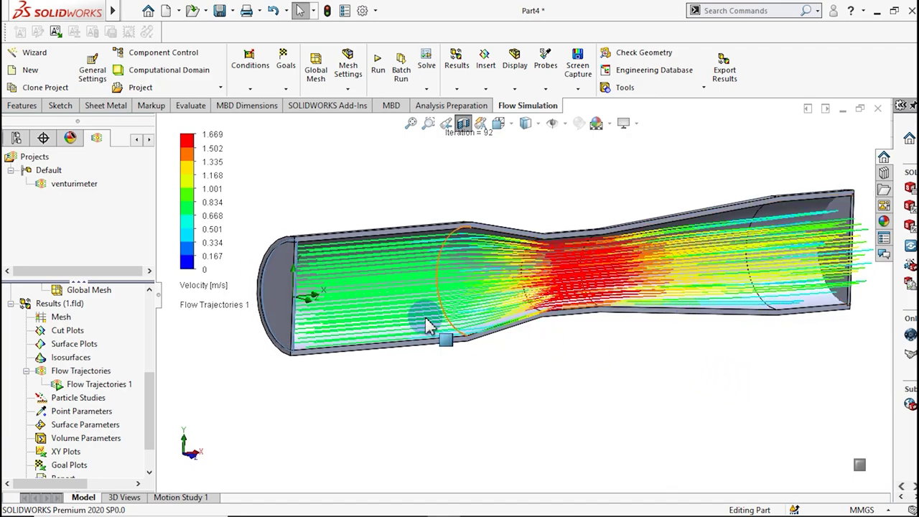
right_click(96, 390)
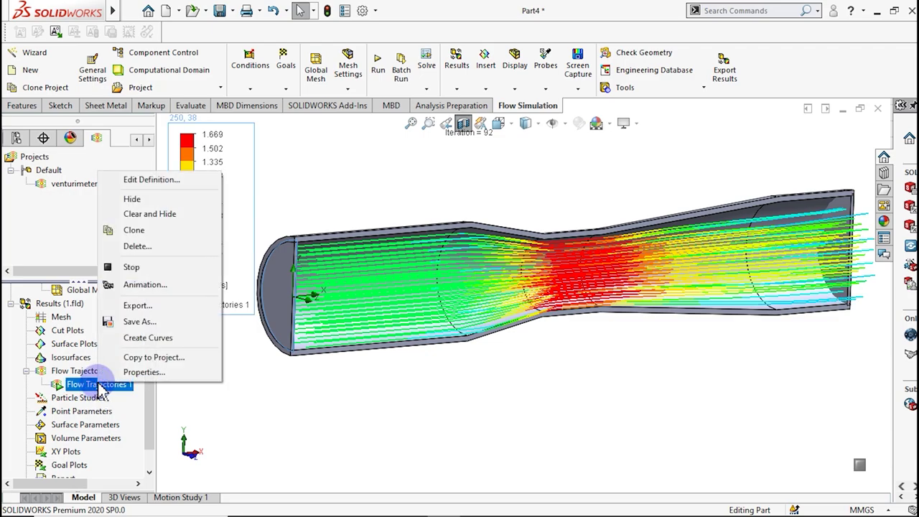
- Change Flow Trajectories 1 colouring from Velocity to Pressure
click(127, 181)
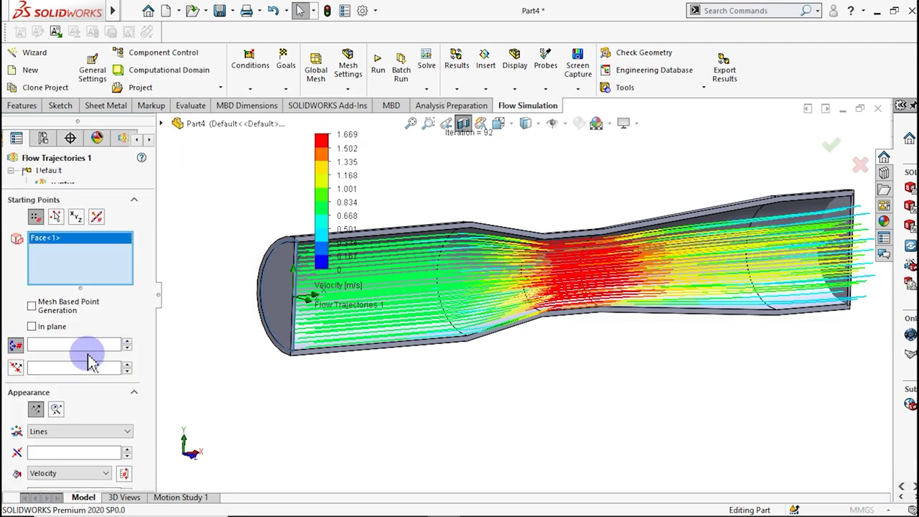
scroll(123, 421, down, 3)
click(104, 406)
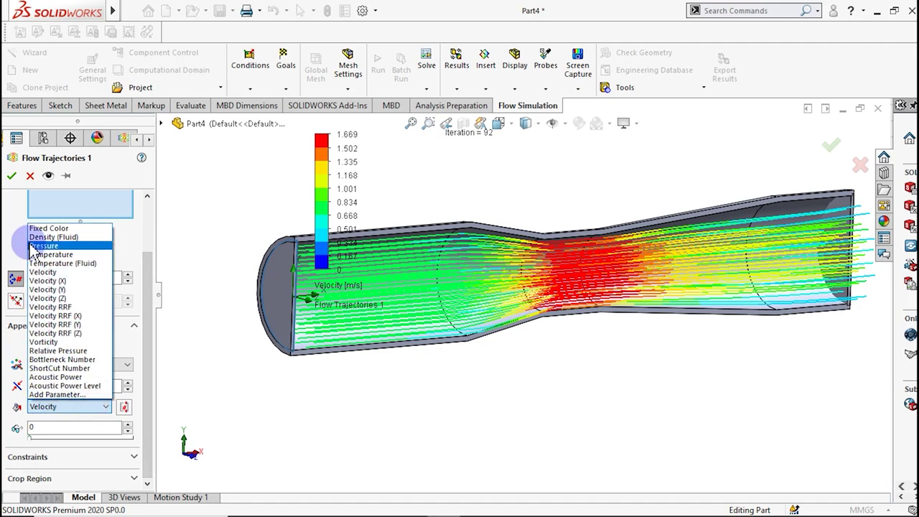
click(34, 248)
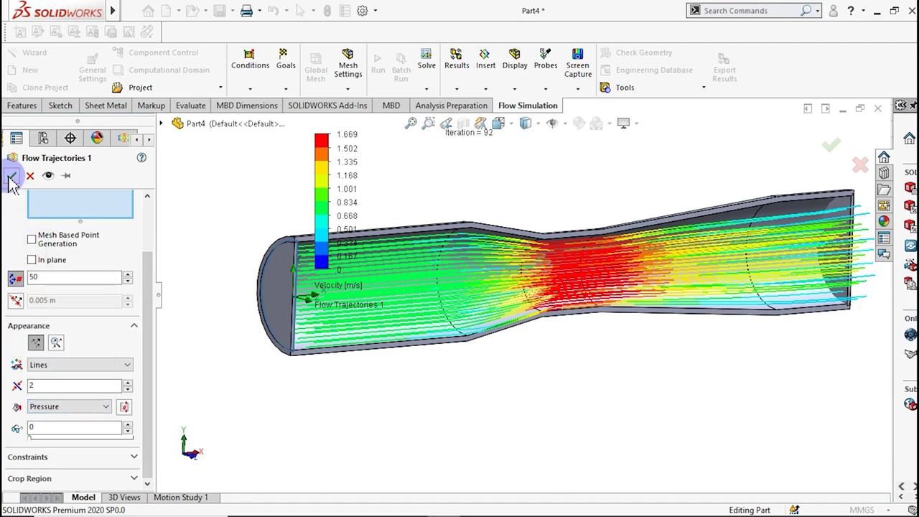
click(11, 178)
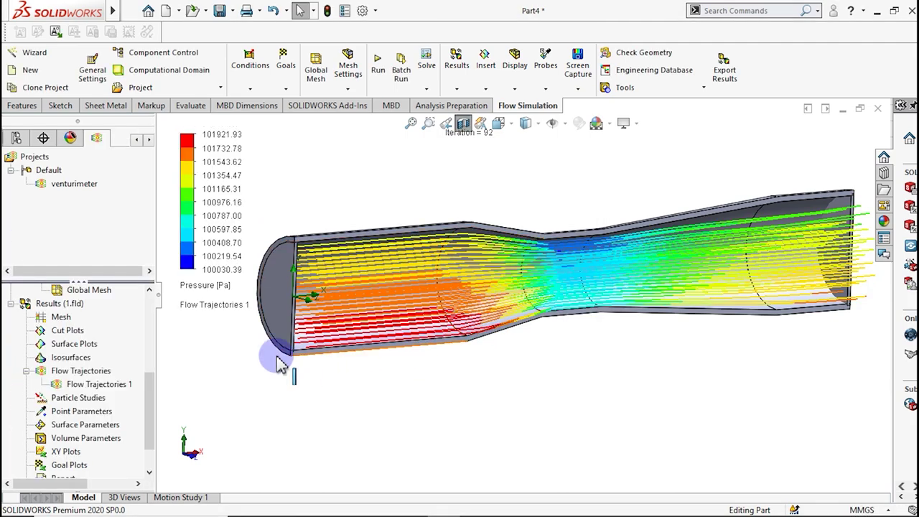
- Replay the pressure-coloured trajectory animation through the throat
right_click(92, 386)
click(118, 268)
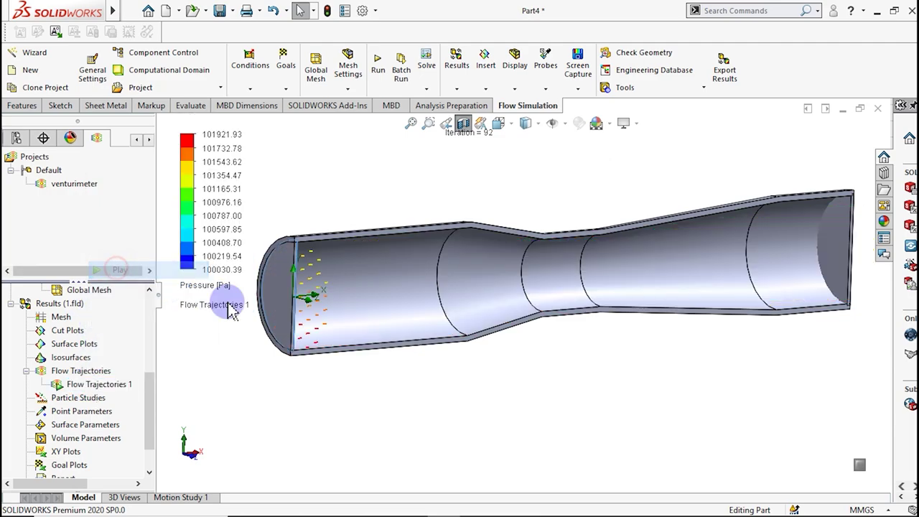
scroll(474, 316, down, 5)
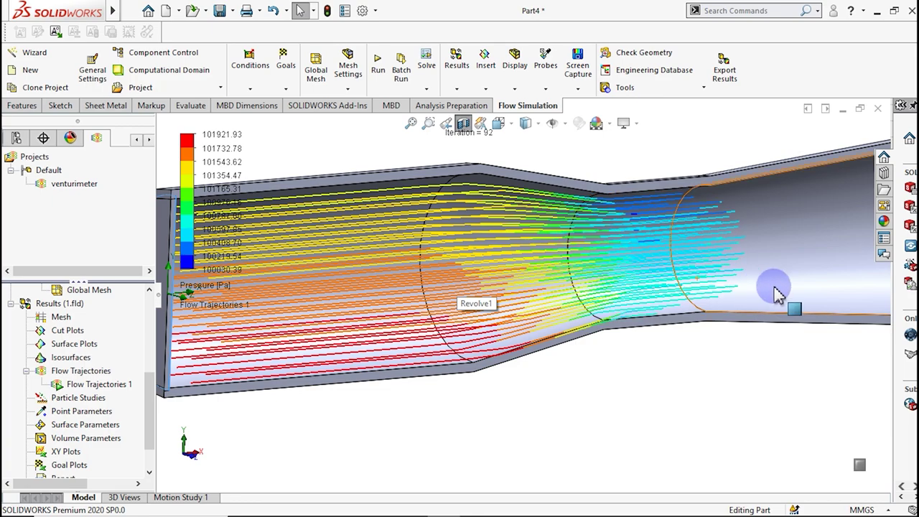
scroll(776, 291, up, 2)
scroll(777, 295, up, 2)
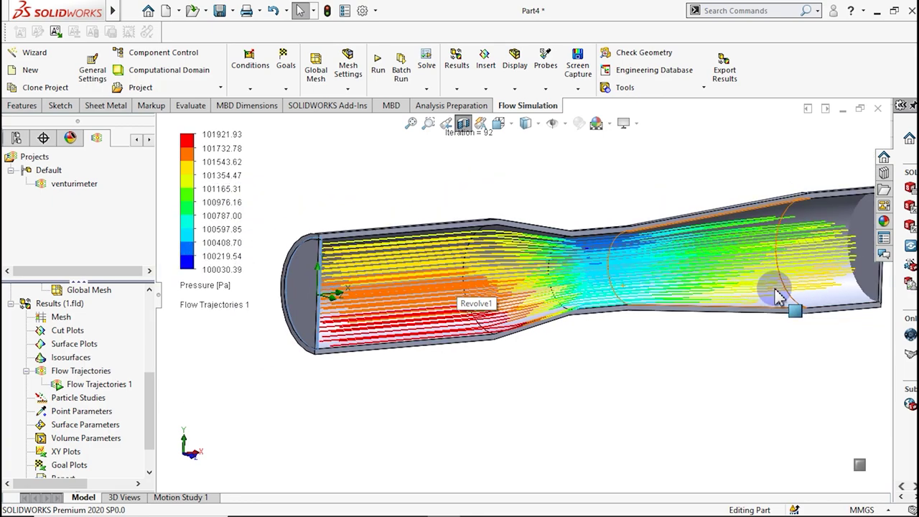